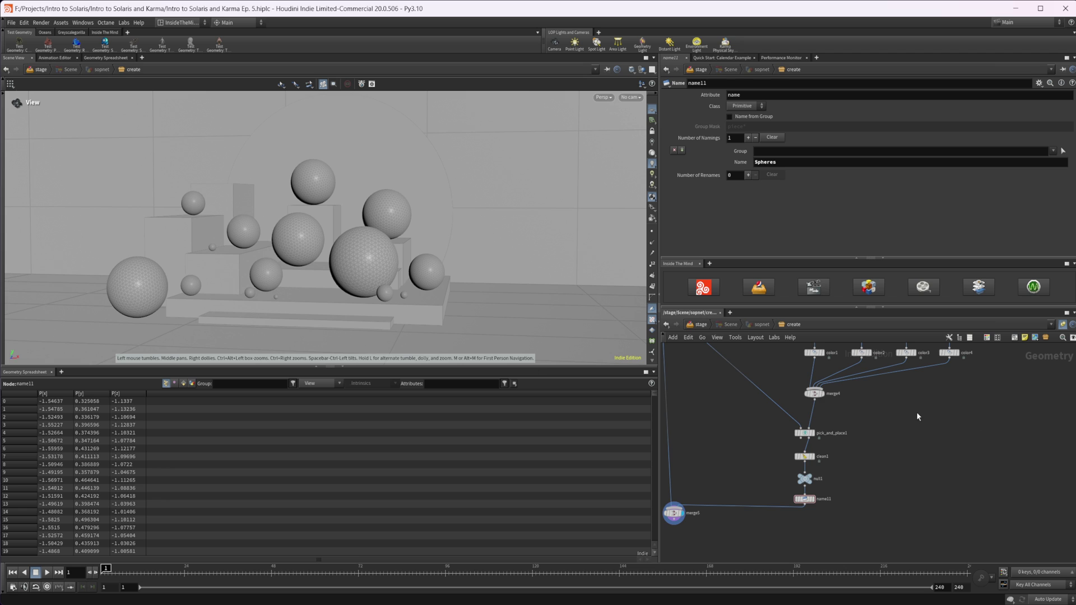
Check the Scene node's mesh primitives at stage level and return to its geometry network.
scroll(916, 417, up, 3)
click(711, 325)
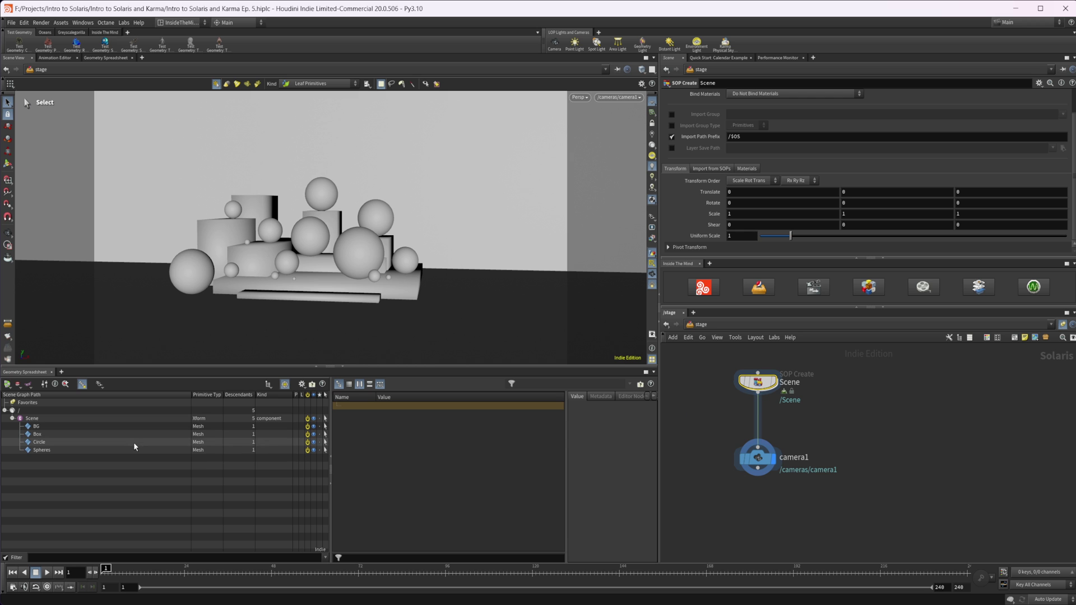
double_click(759, 383)
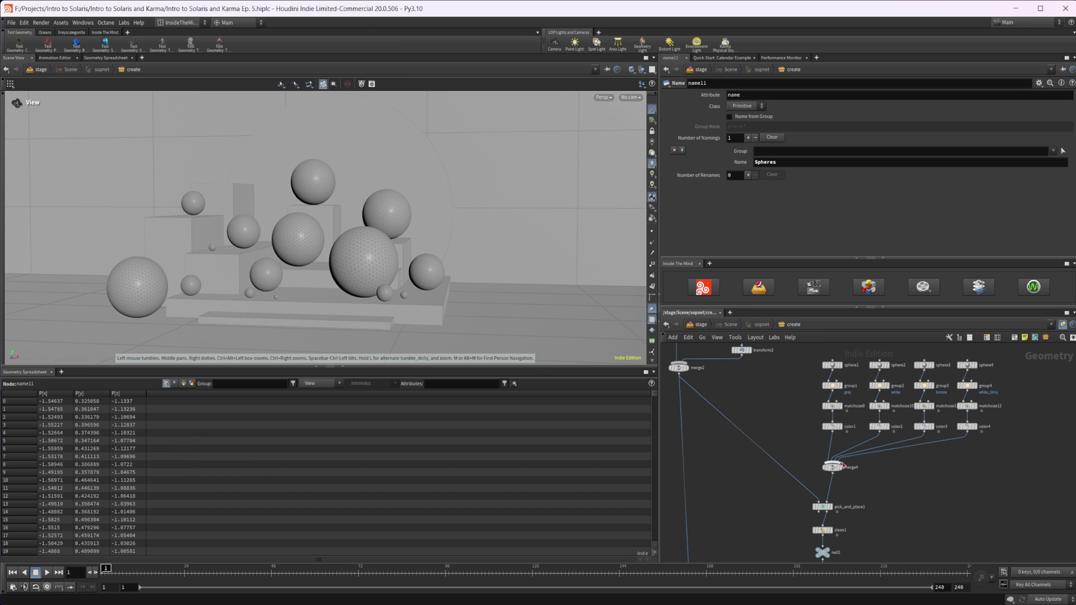
Duplicate the four sphere Group Create nodes: grey, white, bronze and white_shiny.
middle_drag(771, 400, 728, 422)
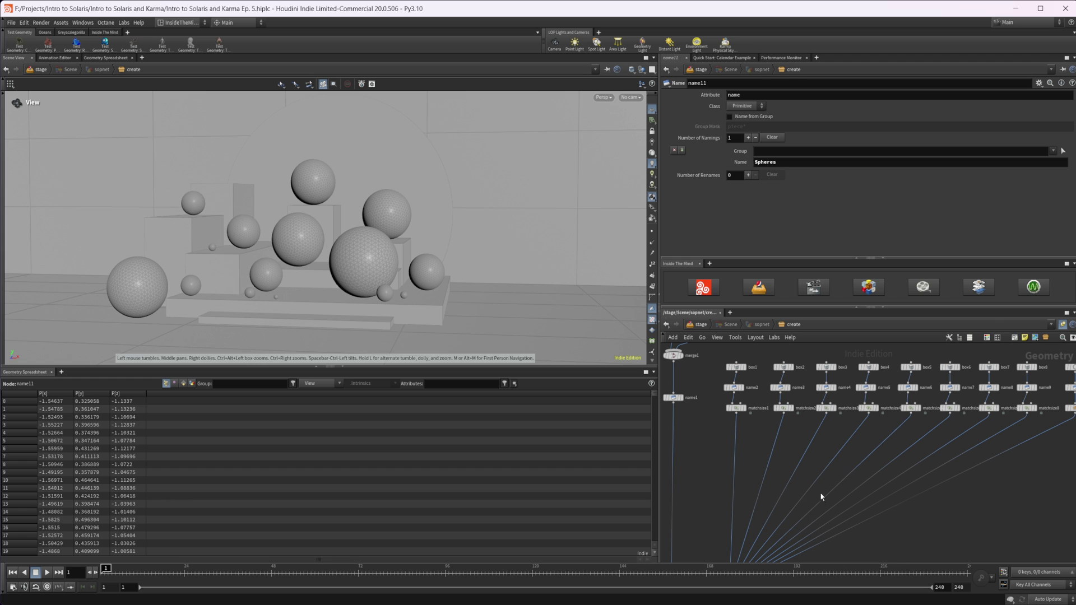
middle_drag(843, 514, 794, 399)
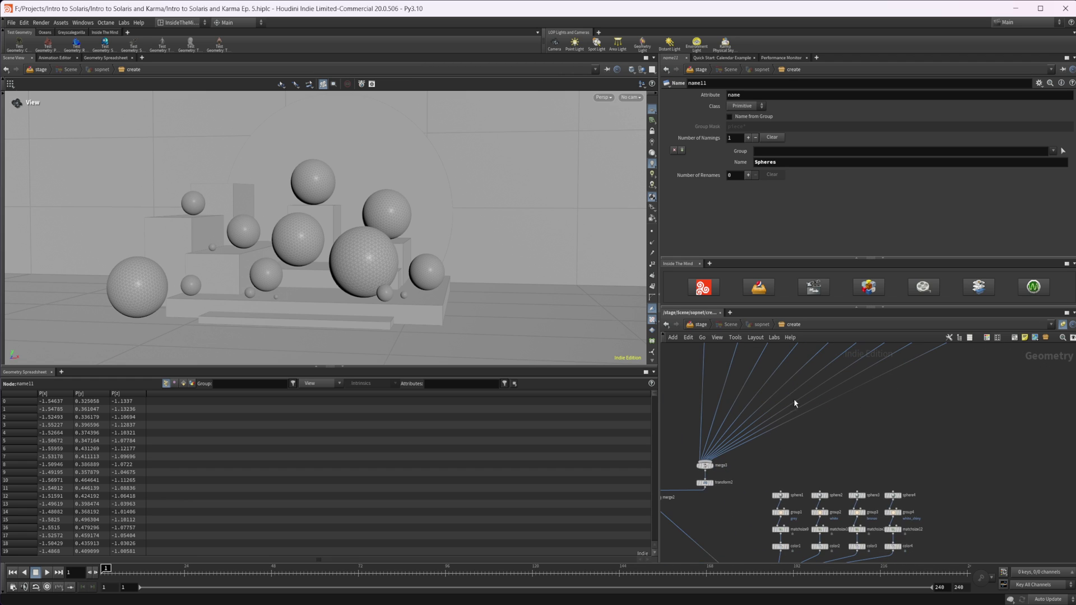
middle_drag(731, 526, 729, 504)
scroll(758, 498, up, 2)
scroll(721, 485, up, 1)
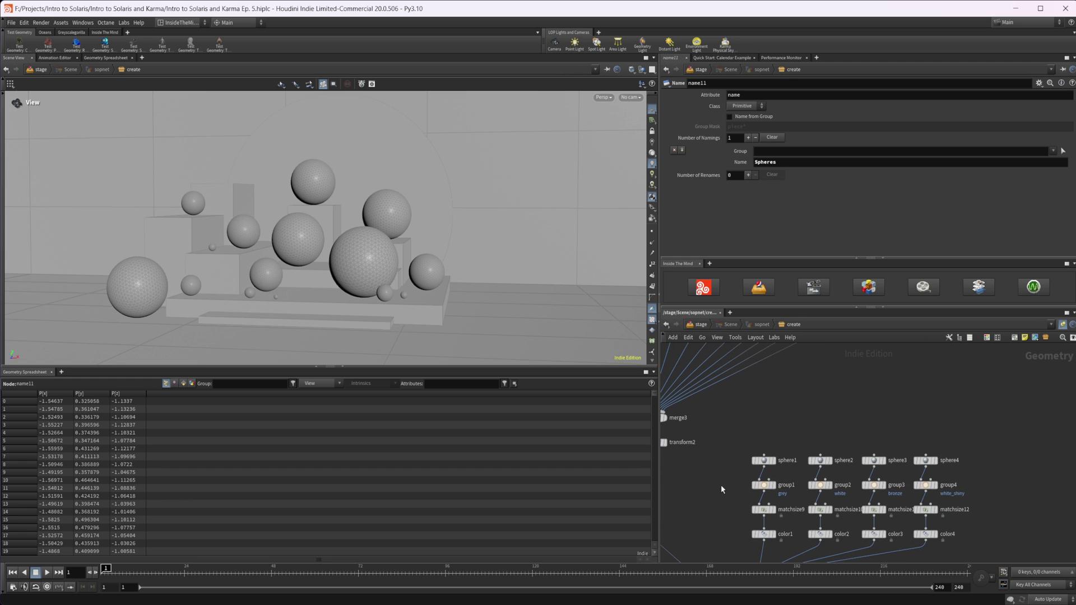
drag(722, 485, 977, 502)
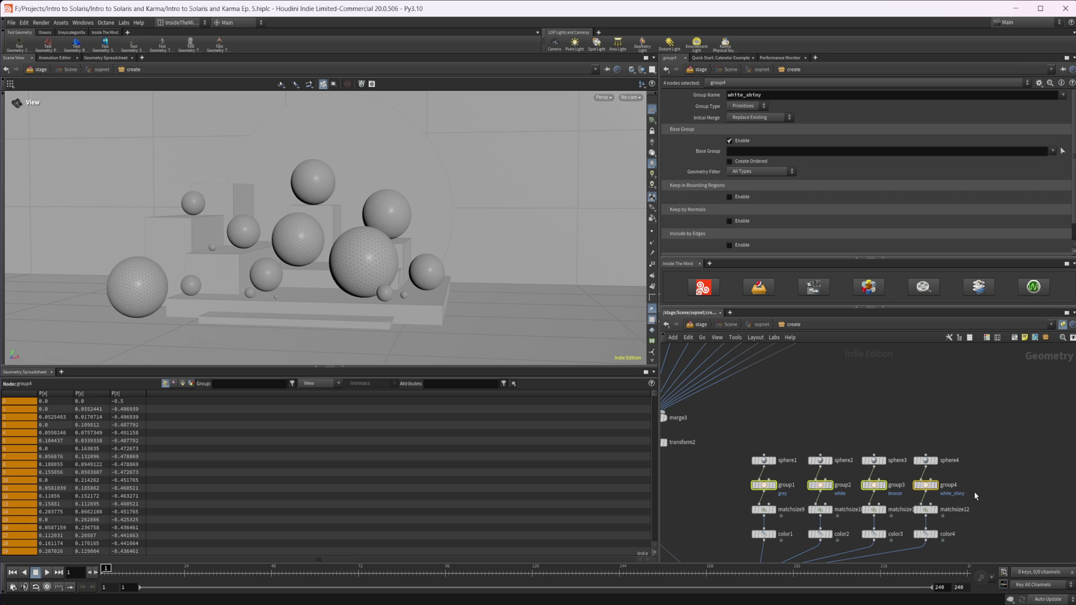
mouse_move(823, 488)
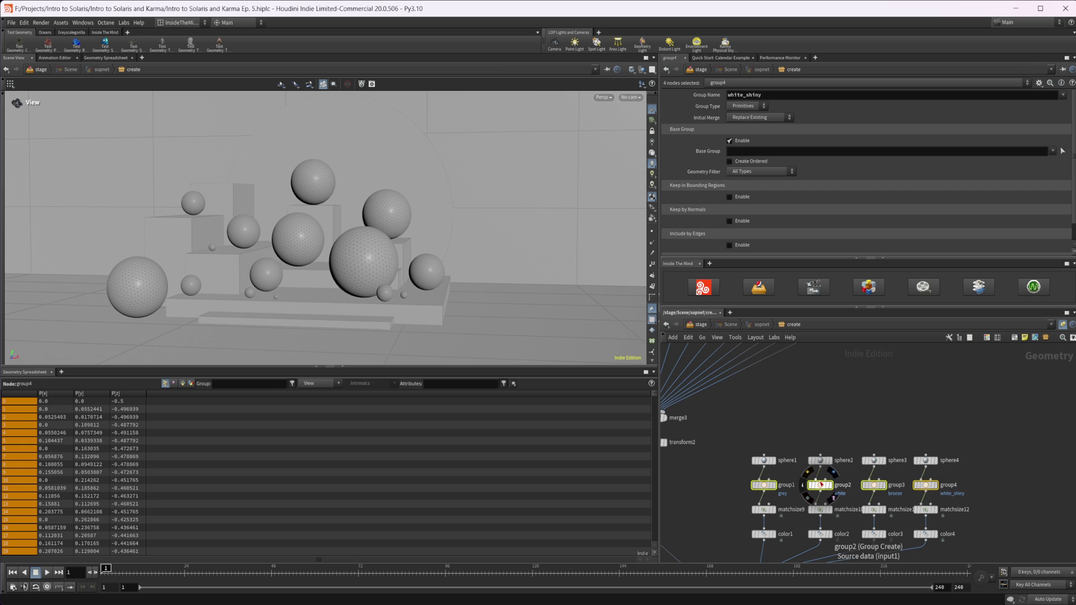
key(ctrl+c)
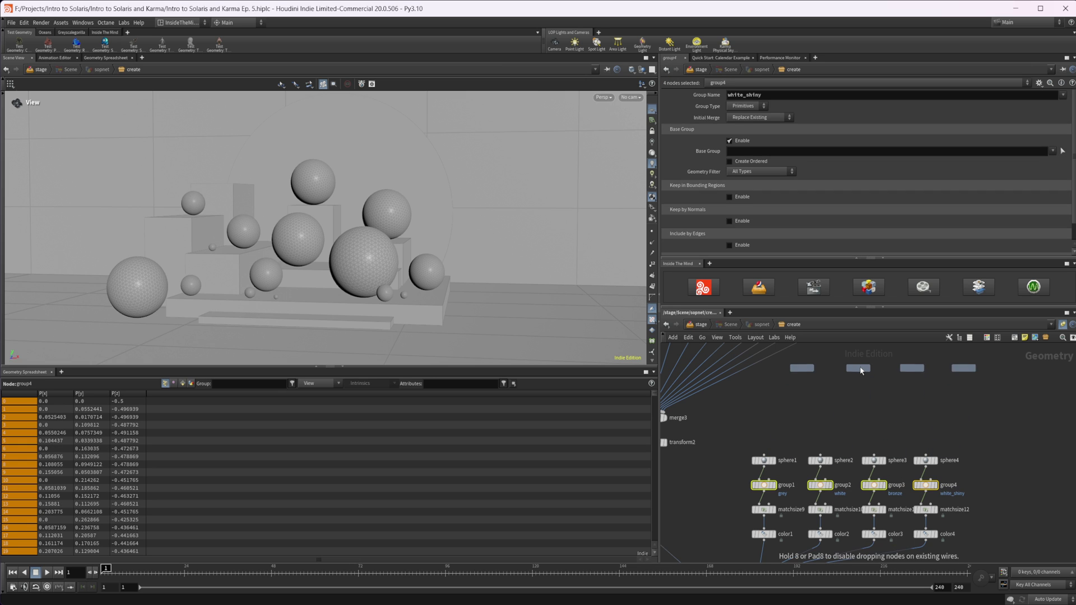
key(ctrl+v)
Move the four duplicated group nodes above the box chains and cut the wires linking them to the sphere chains.
scroll(859, 546, down, 2)
scroll(860, 547, down, 1)
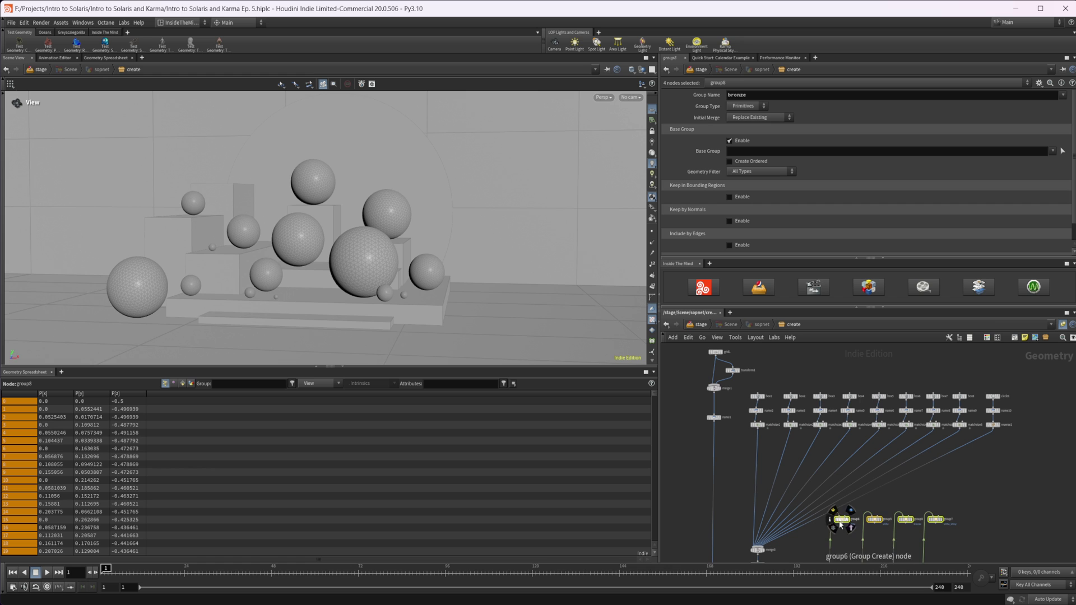
mouse_move(840, 519)
mouse_down()
mouse_move(818, 426)
mouse_move(819, 364)
mouse_move(941, 374)
mouse_up()
key(y)
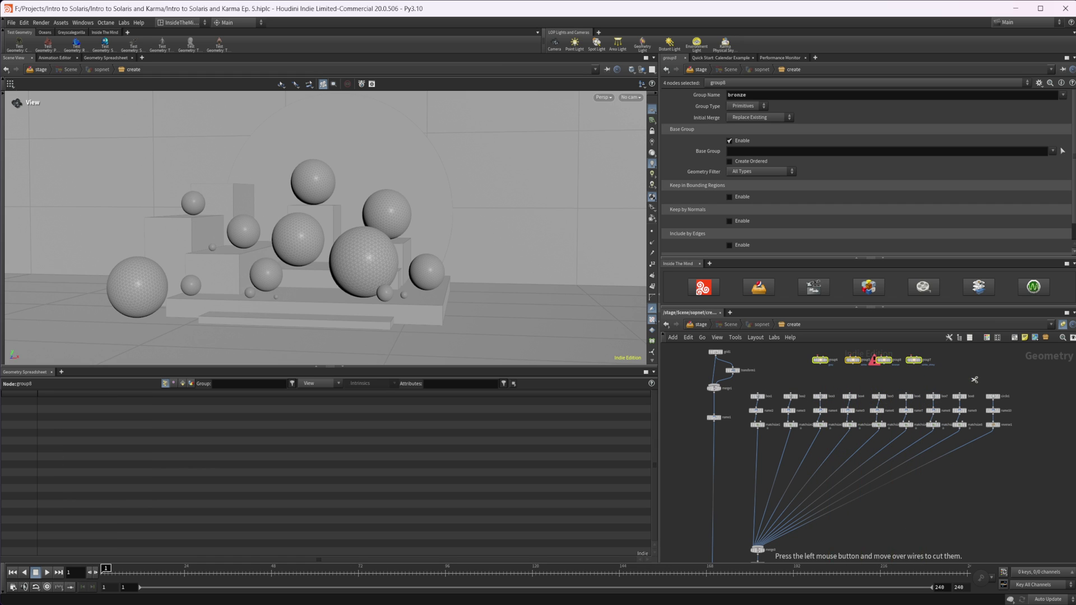
scroll(812, 382, up, 3)
middle_drag(813, 383, 789, 412)
click(815, 408)
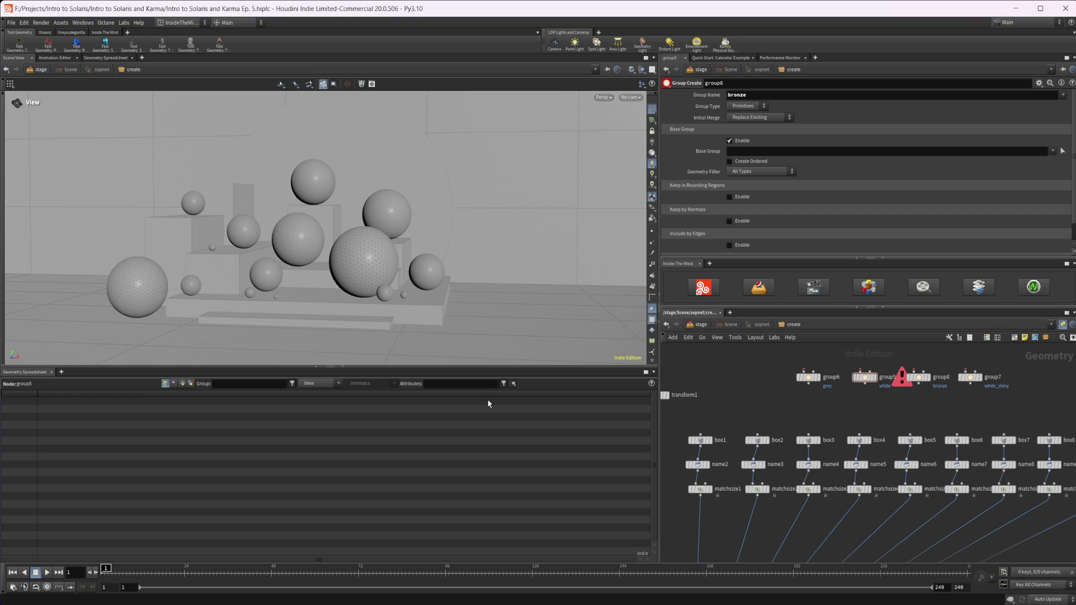
Insert the grey group node between box1 and its Name node, and a copy of it between box2 and its Name node.
middle_drag(751, 415, 791, 427)
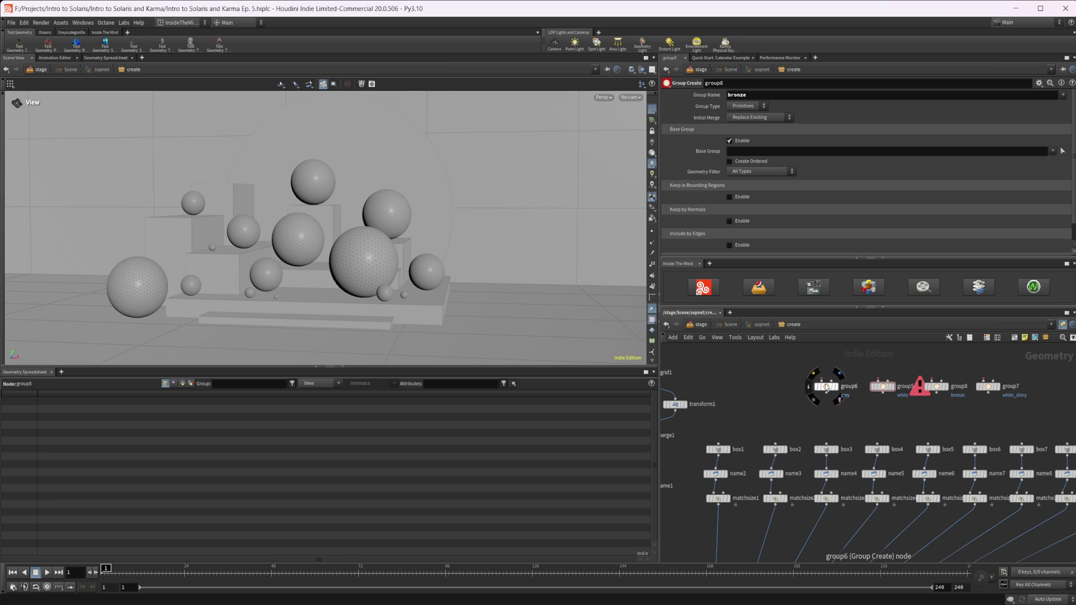
drag(826, 386, 718, 469)
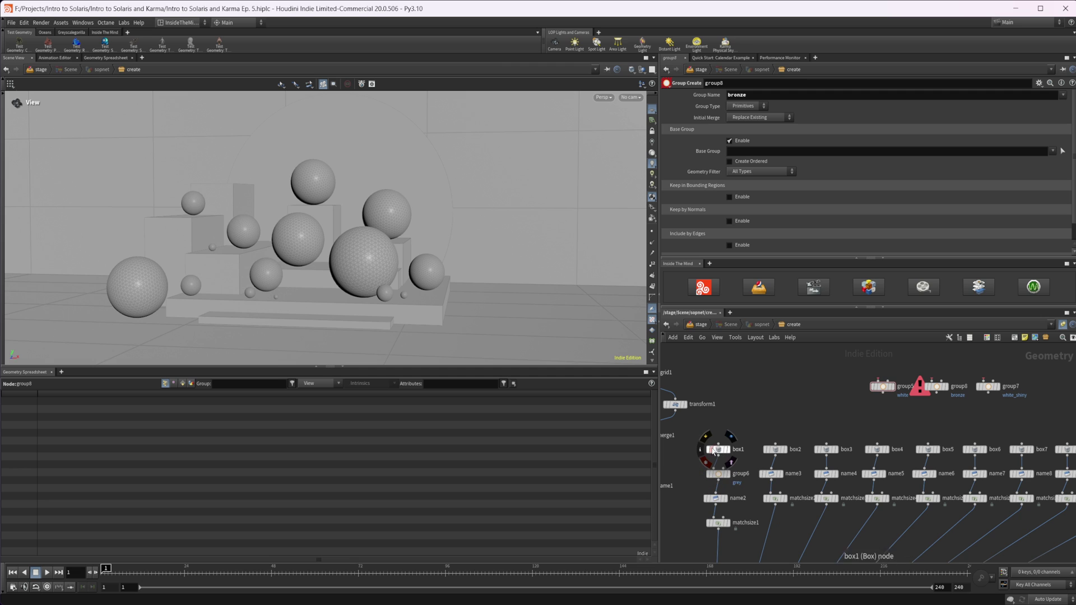
click(711, 441)
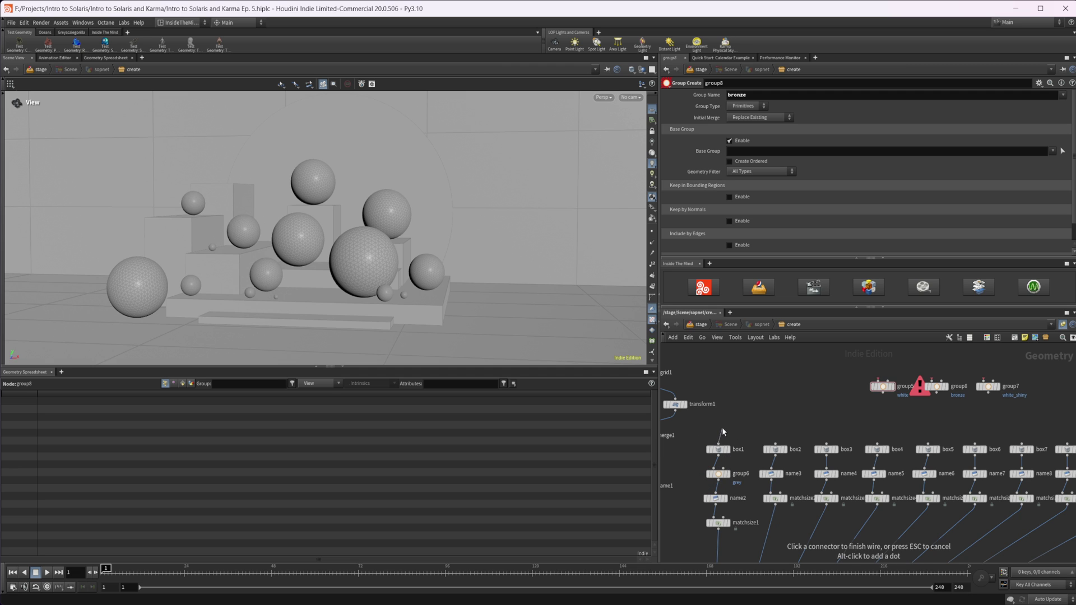
click(679, 404)
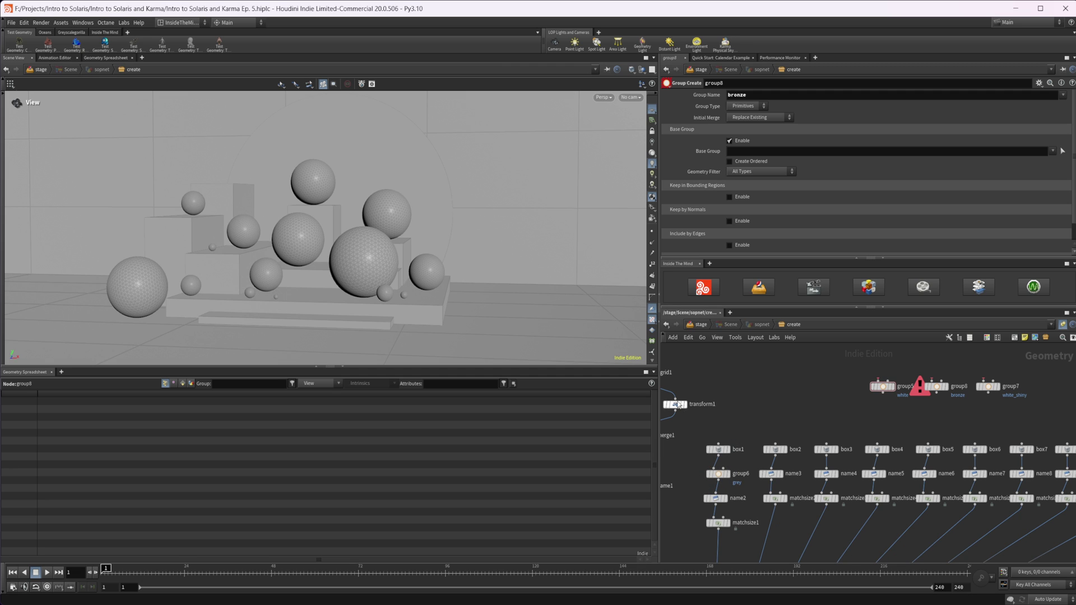
alt+drag(718, 473, 776, 474)
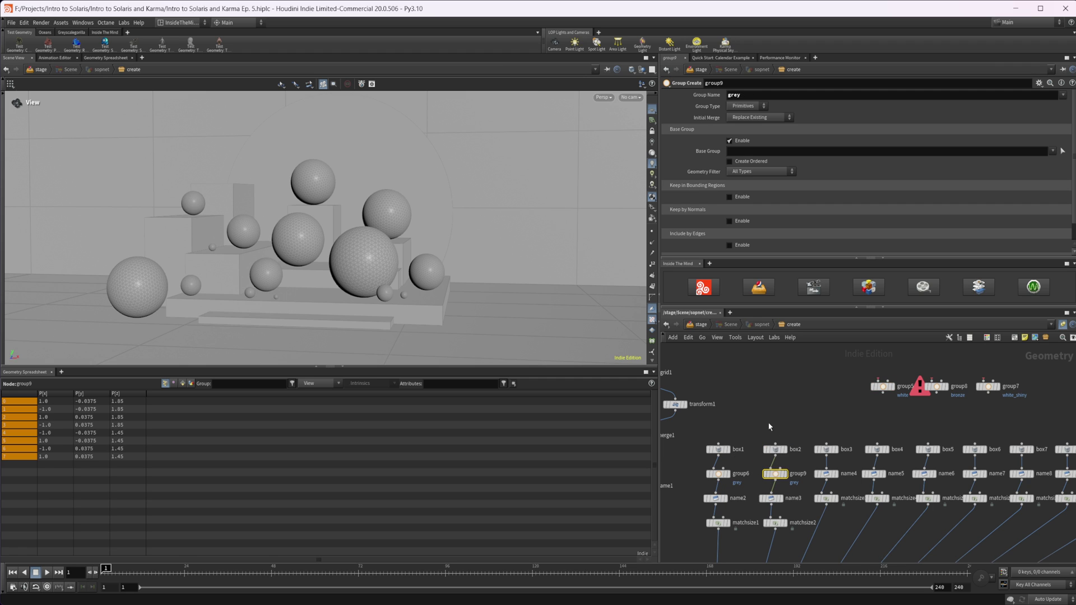
Insert the white group node after box3, the bronze one after box4, and copies of the white one after box5 and box6.
drag(855, 386, 802, 458)
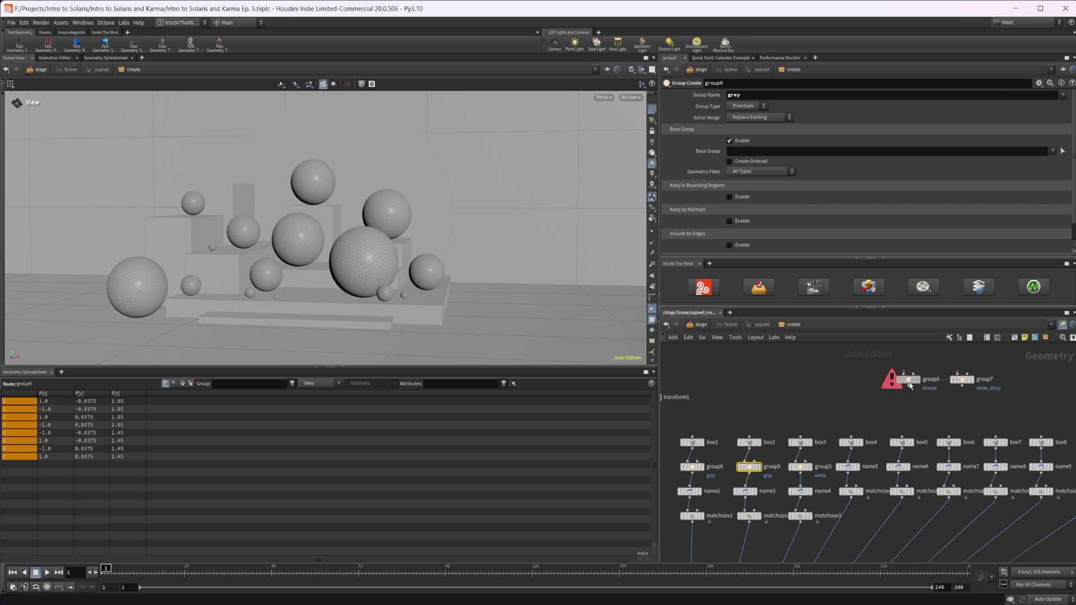
drag(911, 380, 851, 457)
middle_drag(879, 419, 797, 414)
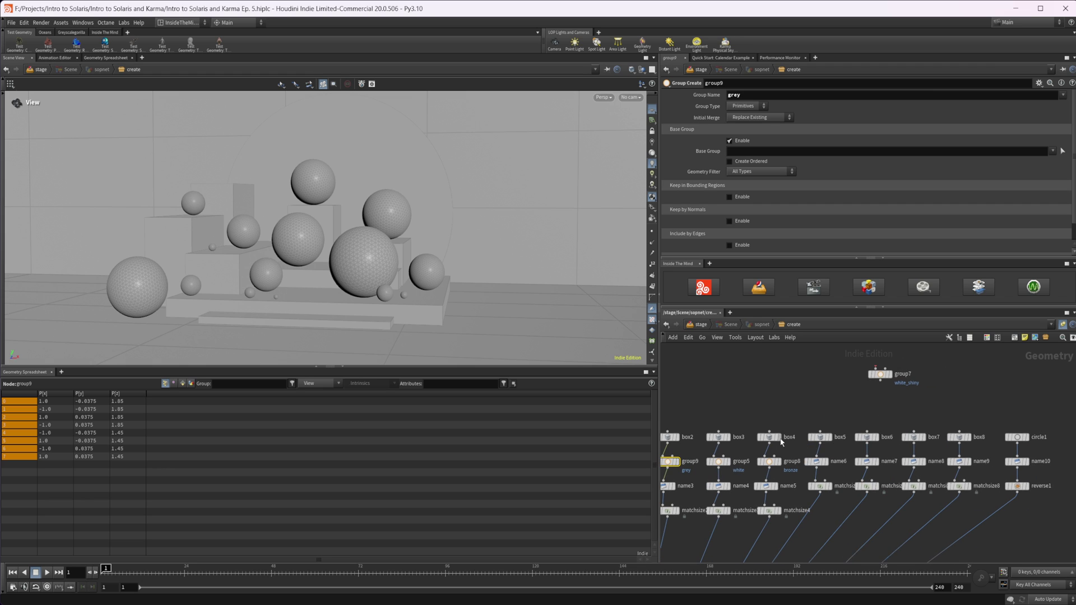
alt+drag(720, 465, 820, 460)
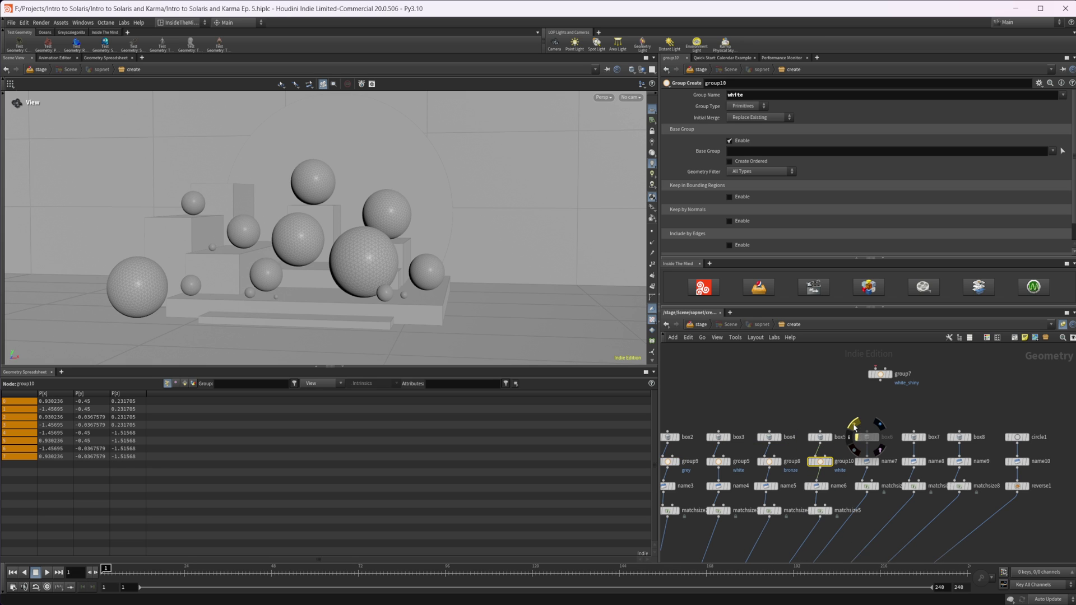
alt+drag(819, 461, 872, 458)
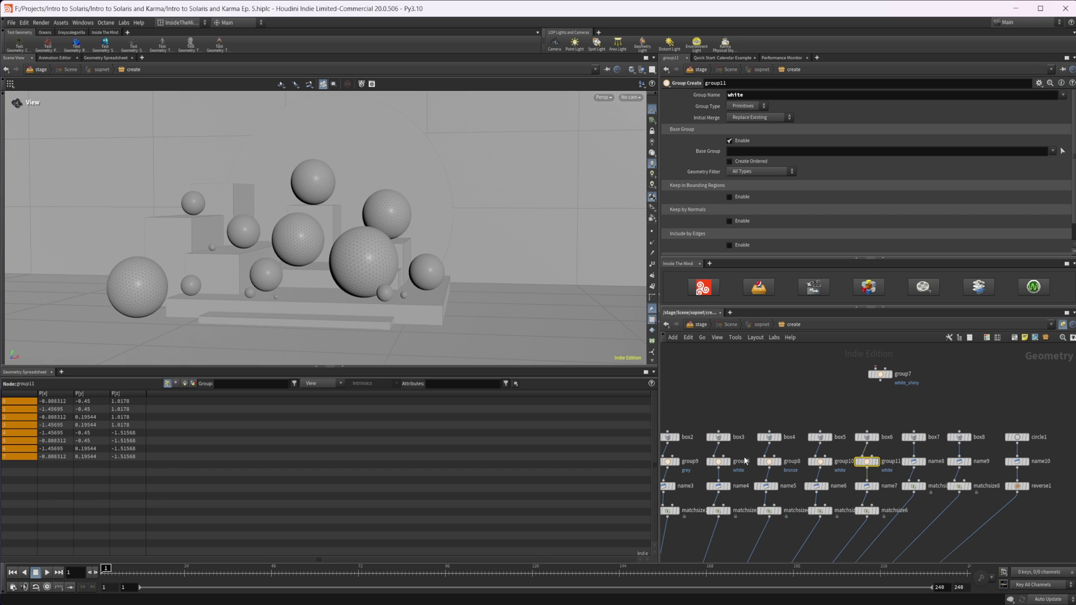
Insert a copy of the grey group node after box7, a bronze copy after box8, and the white_shiny group node after circle1.
drag(904, 427, 918, 459)
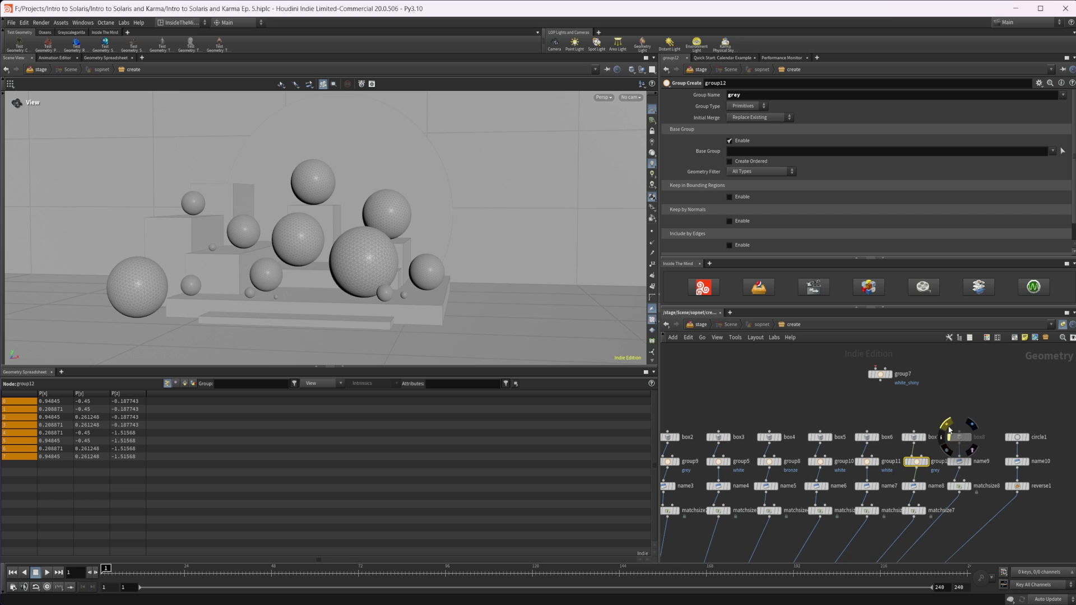
alt+drag(782, 465, 960, 451)
middle_drag(953, 406, 908, 399)
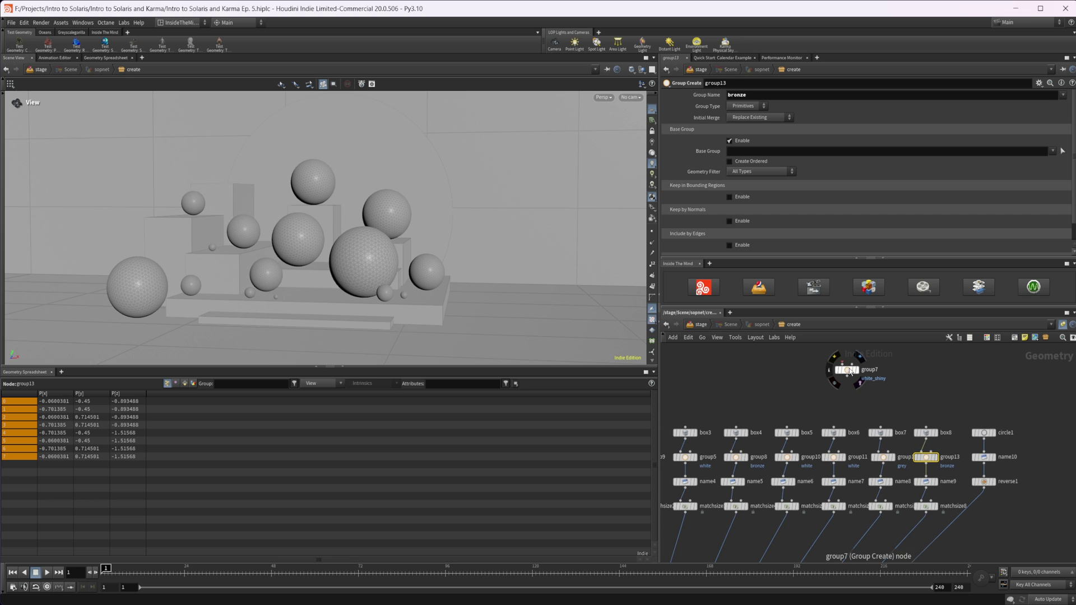
drag(846, 369, 981, 453)
click(781, 360)
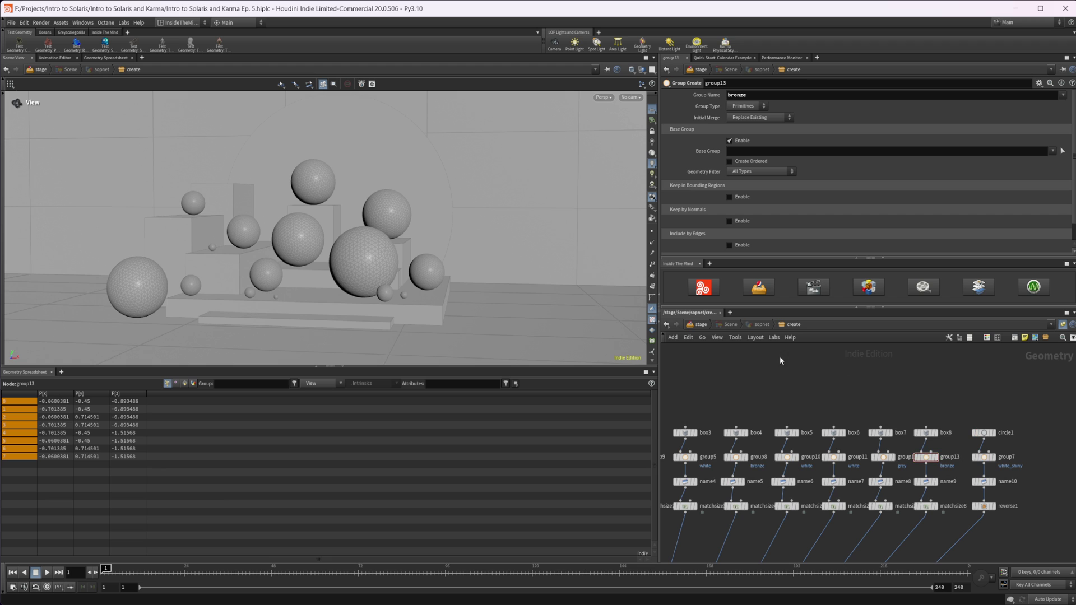
Return to stage level and enable Subset Groups in the Scene node's SOP import data settings.
click(702, 324)
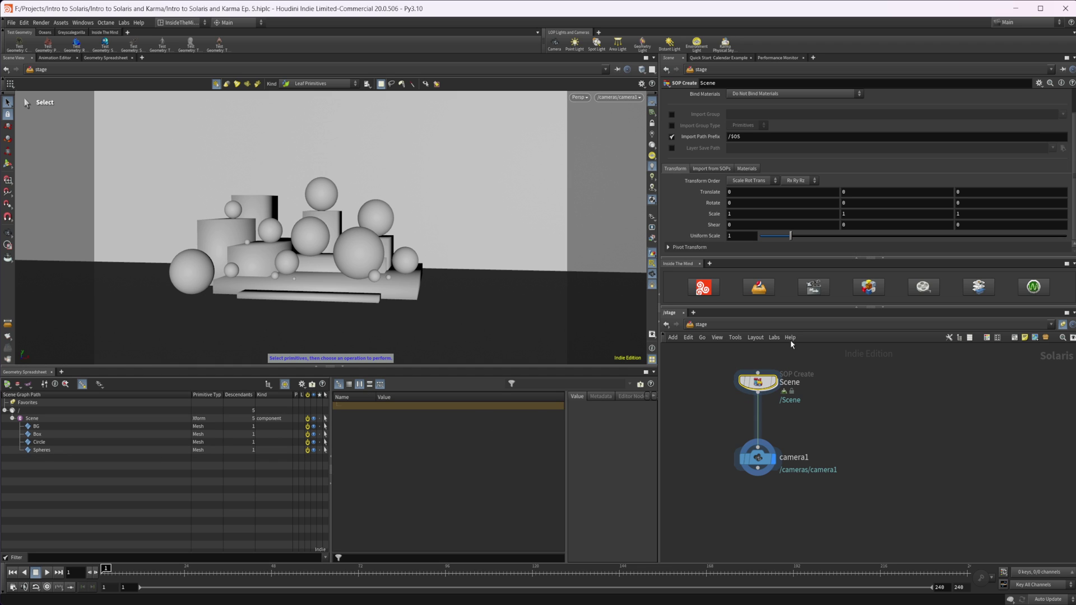
click(723, 169)
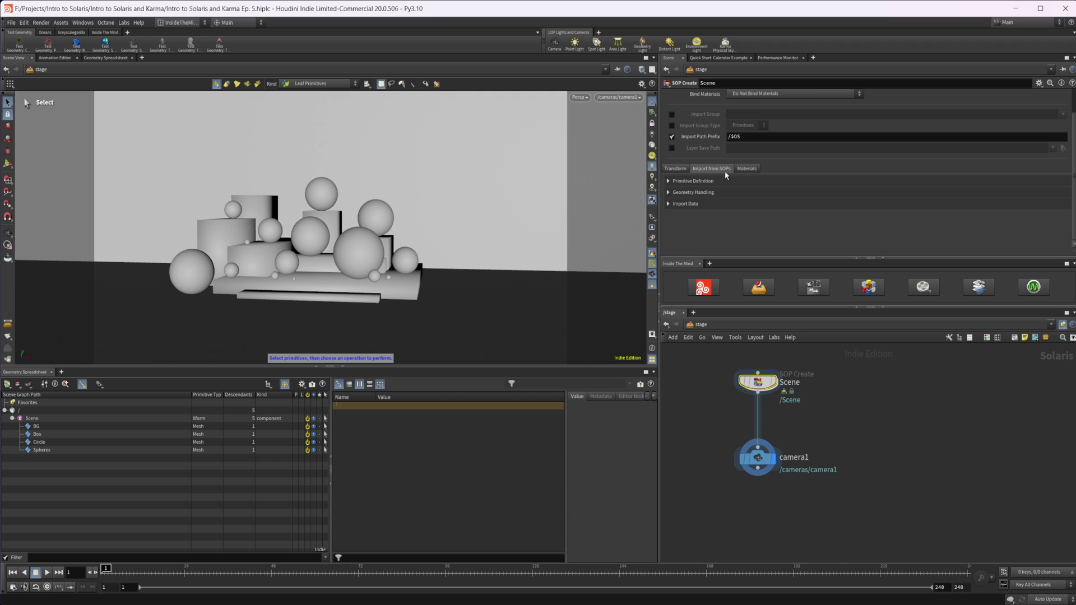
scroll(694, 221, down, 2)
scroll(693, 220, down, 2)
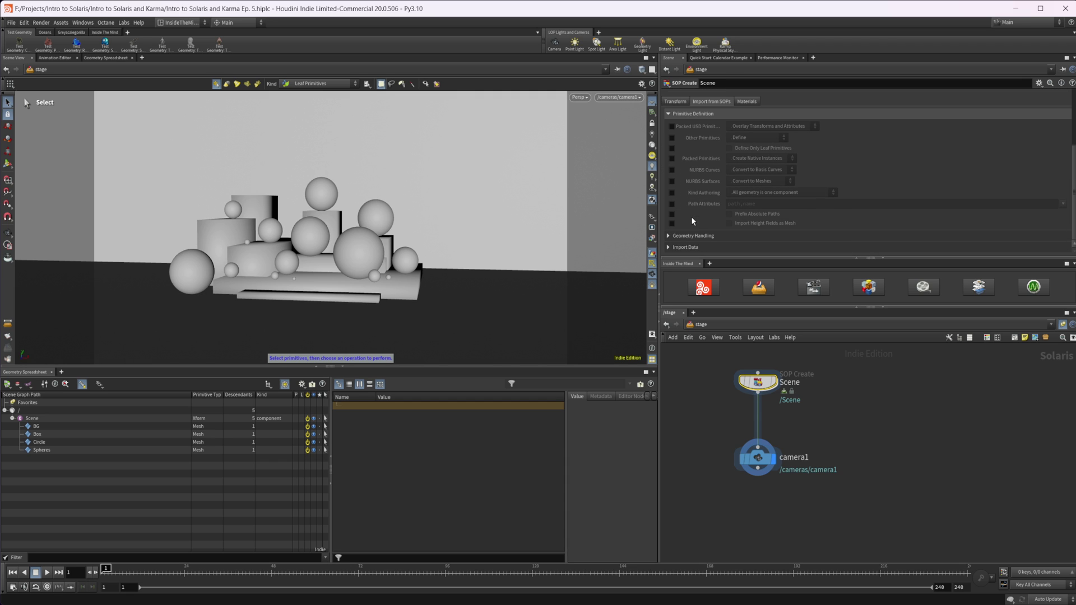
scroll(688, 247, down, 2)
click(685, 247)
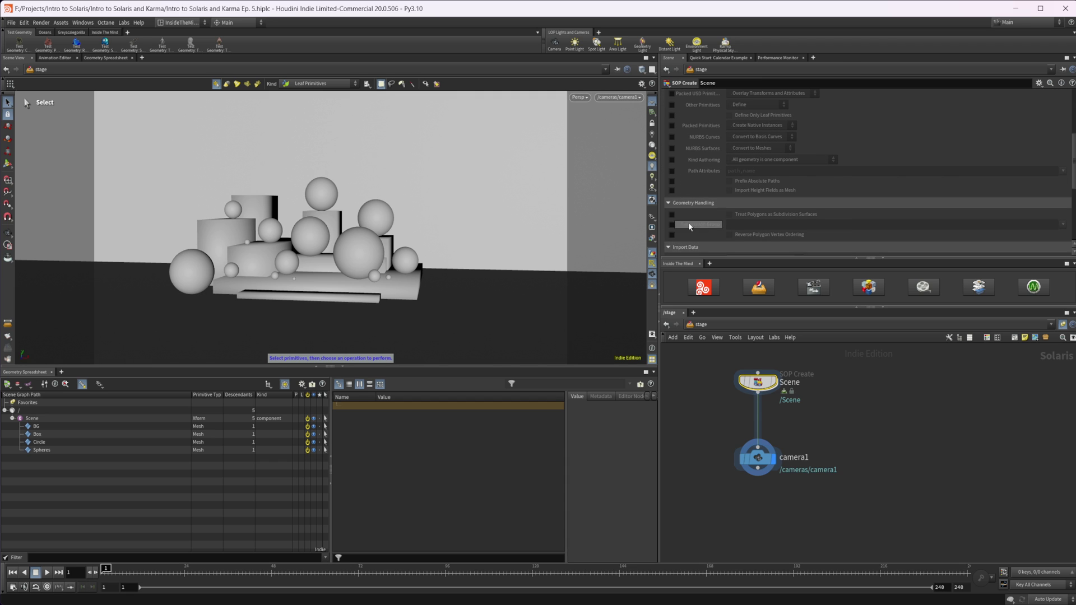
scroll(701, 236, down, 5)
scroll(725, 242, down, 2)
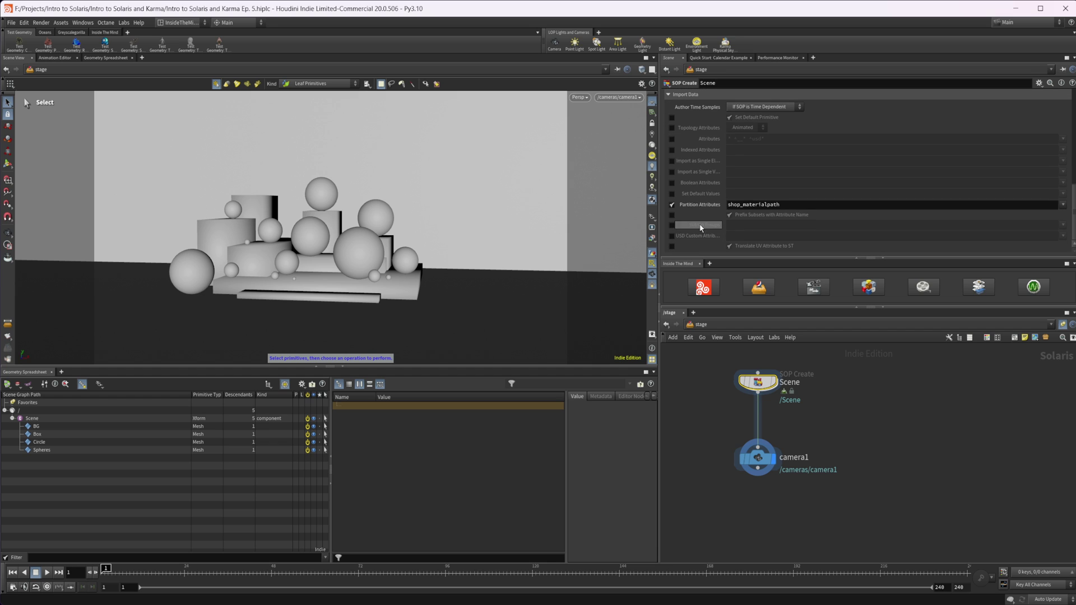
click(672, 225)
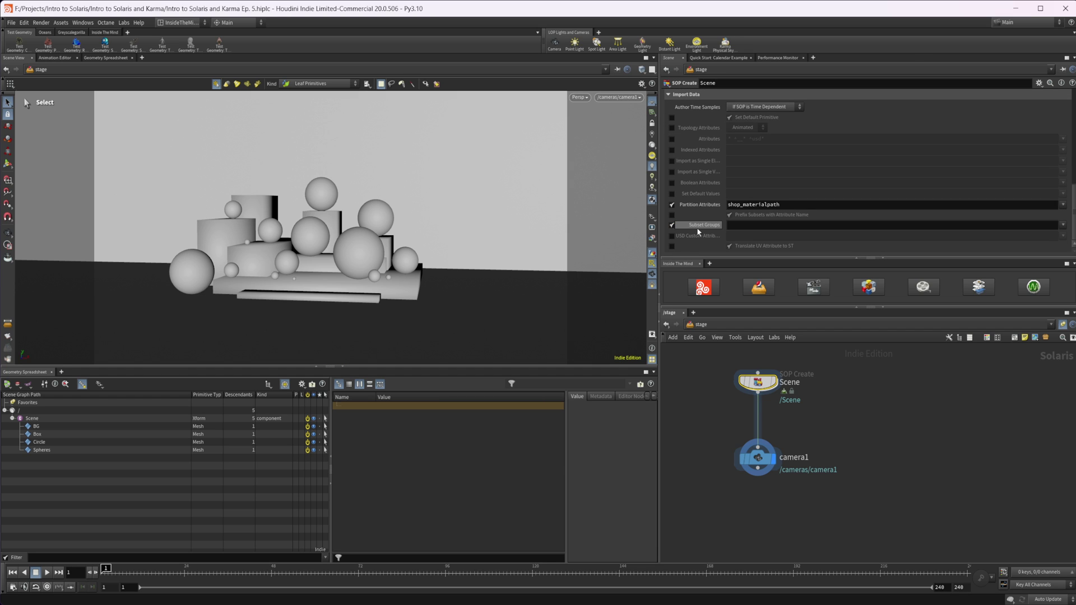
Choose bronze, grey, white and white_shiny as the Scene node's subset groups.
click(1063, 225)
click(1069, 242)
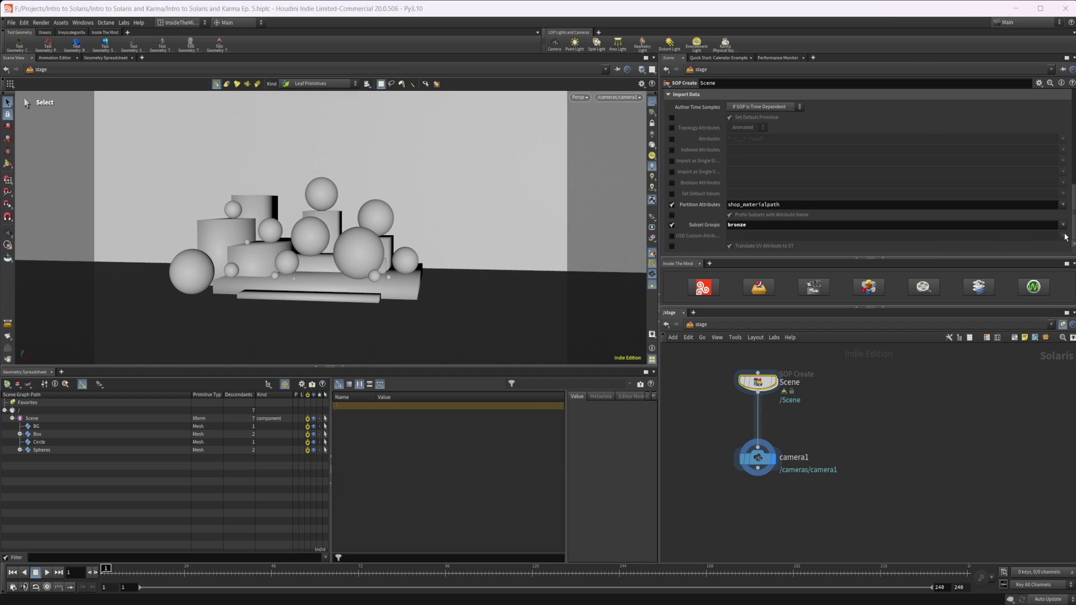
click(1063, 225)
click(1061, 230)
click(1061, 225)
click(1063, 252)
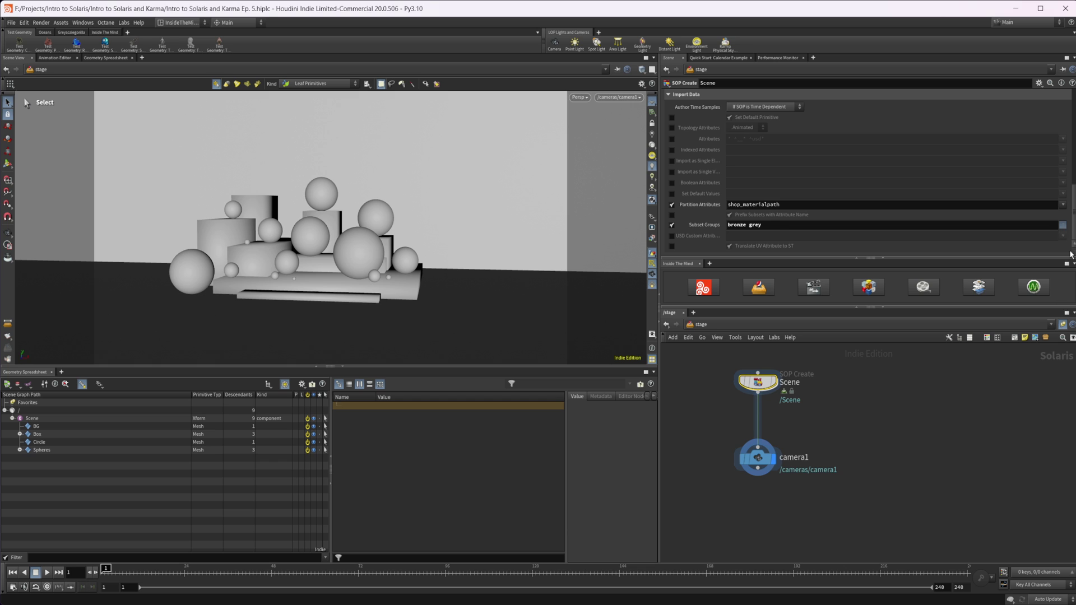
click(1061, 224)
click(1063, 260)
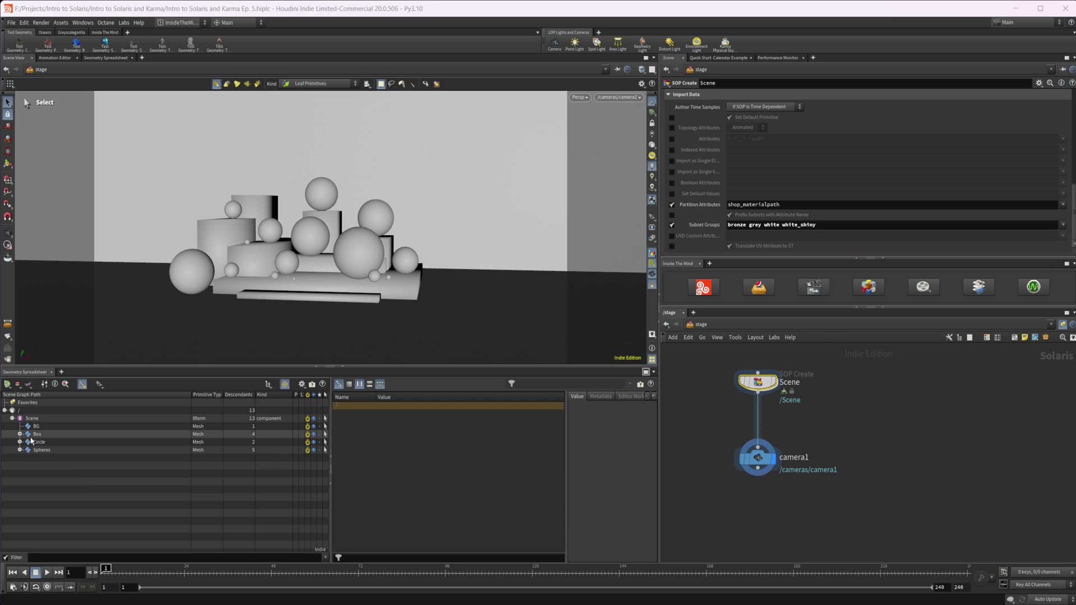
Expand the Box and Spheres meshes in the scene graph to examine their geometry subsets.
click(27, 435)
click(19, 435)
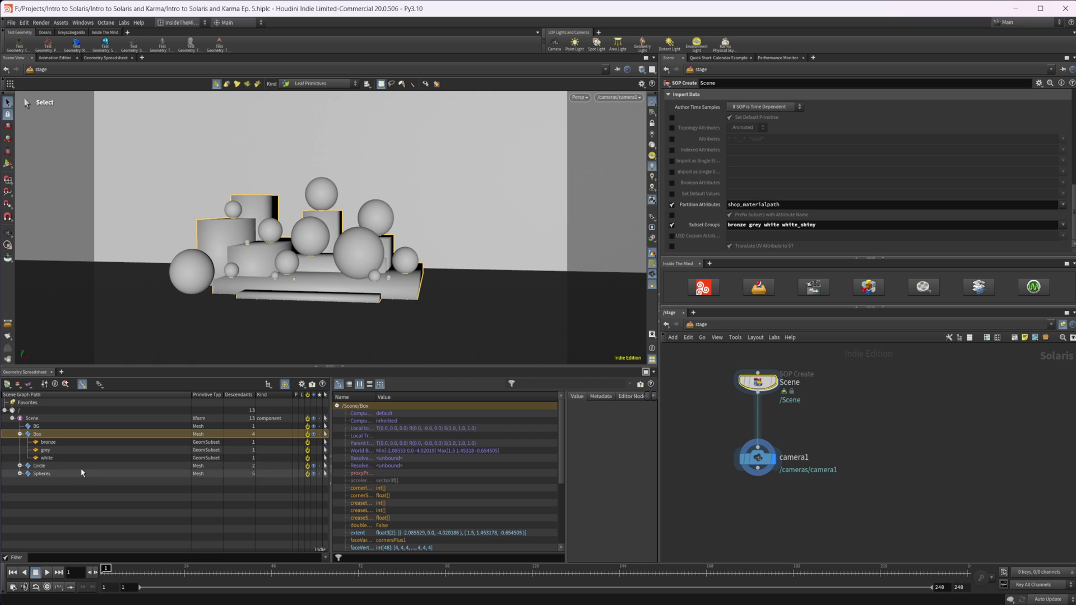
click(19, 474)
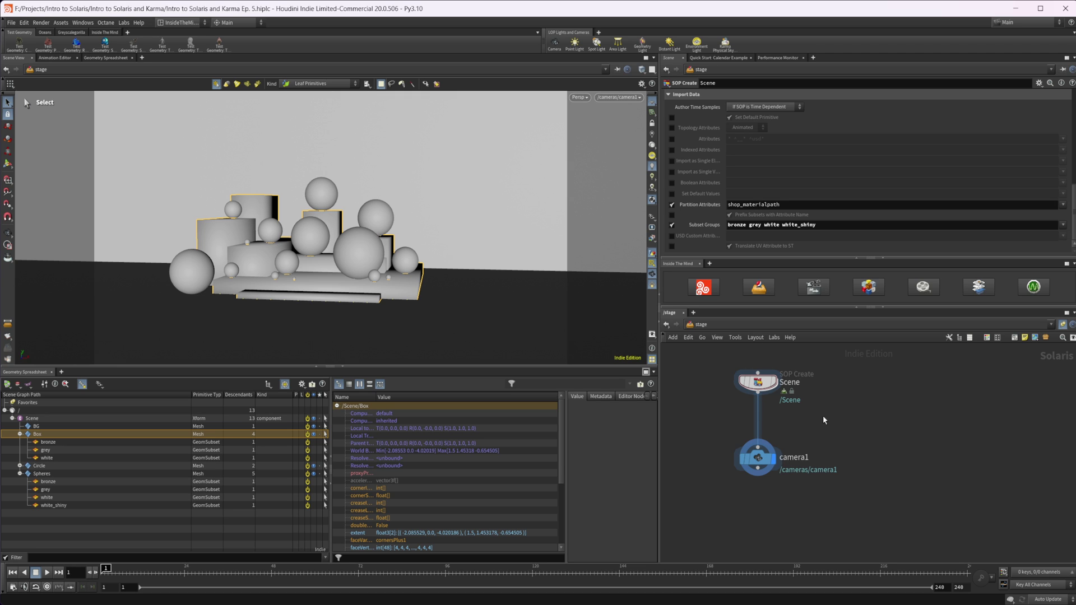
middle_drag(815, 433, 830, 433)
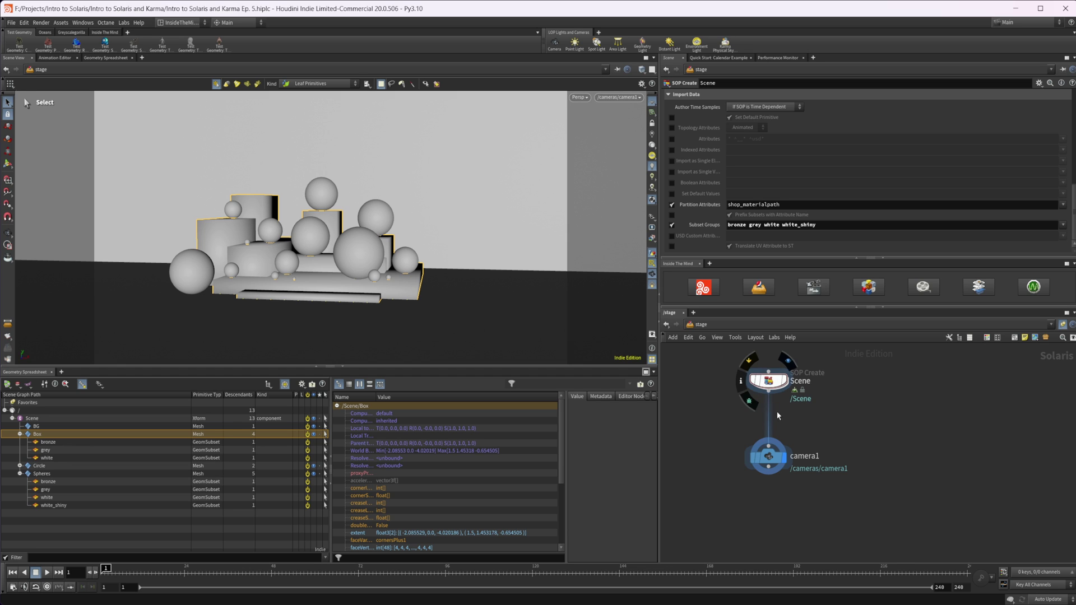
Move camera1 farther below the Scene node and insert a Material Library node into the wire between them.
middle_drag(828, 436, 805, 417)
drag(747, 439, 747, 533)
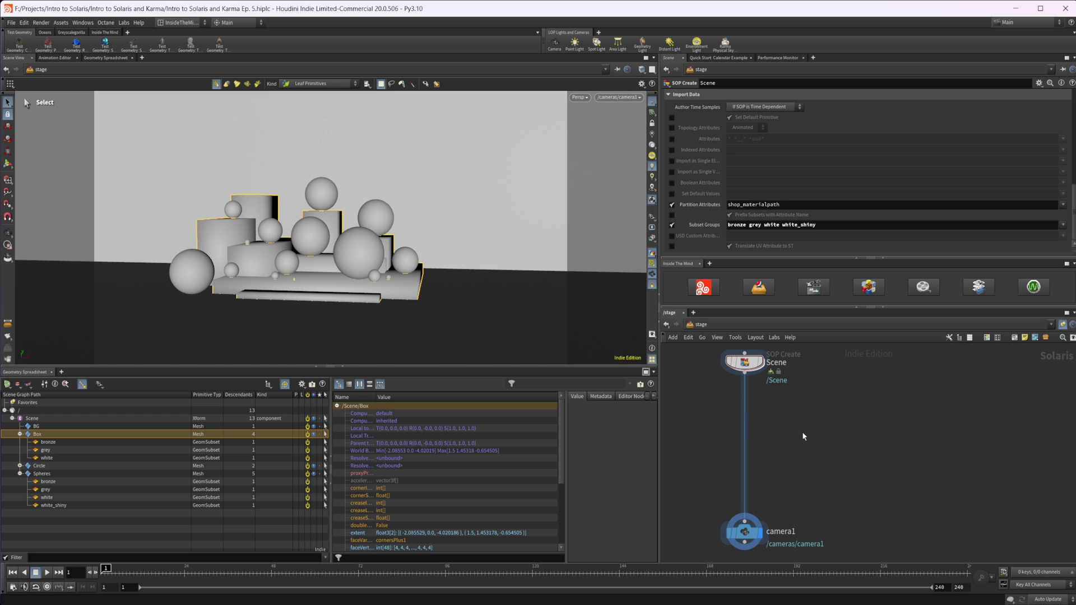
middle_drag(752, 425, 778, 455)
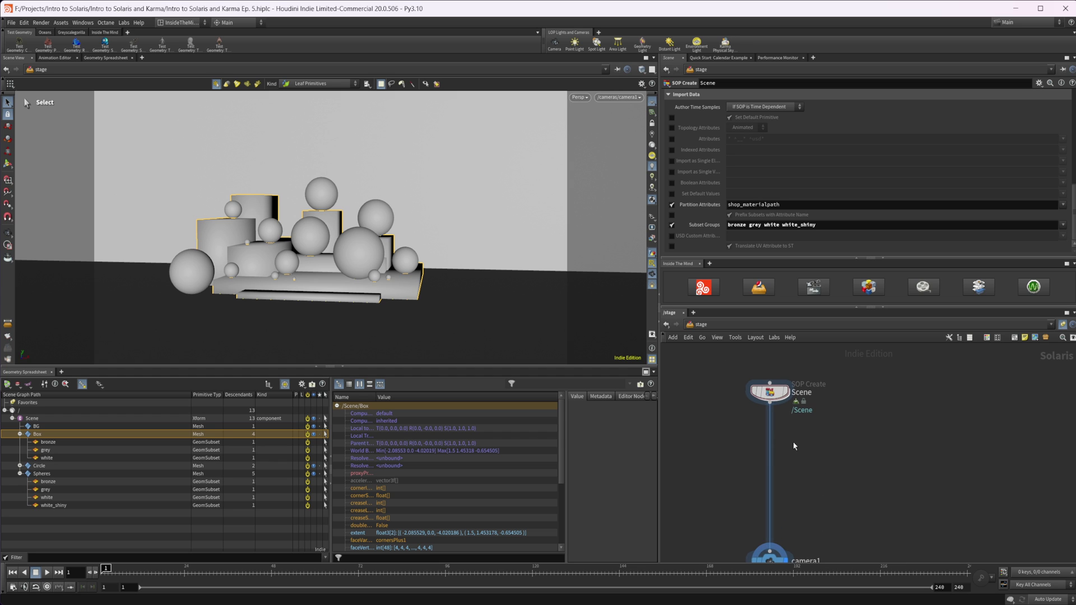
key(Tab)
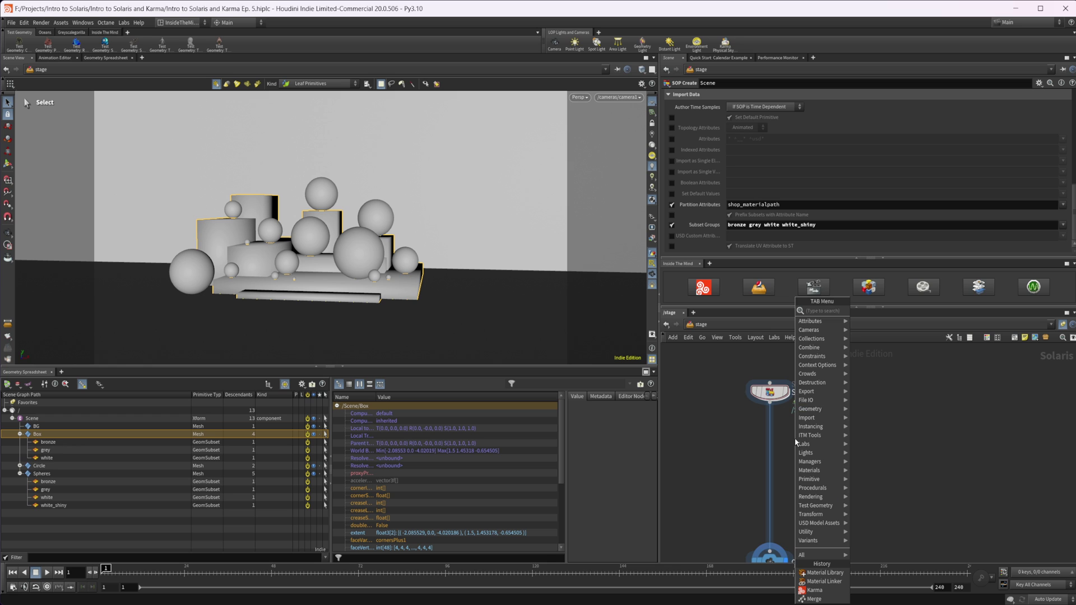
text(mat)
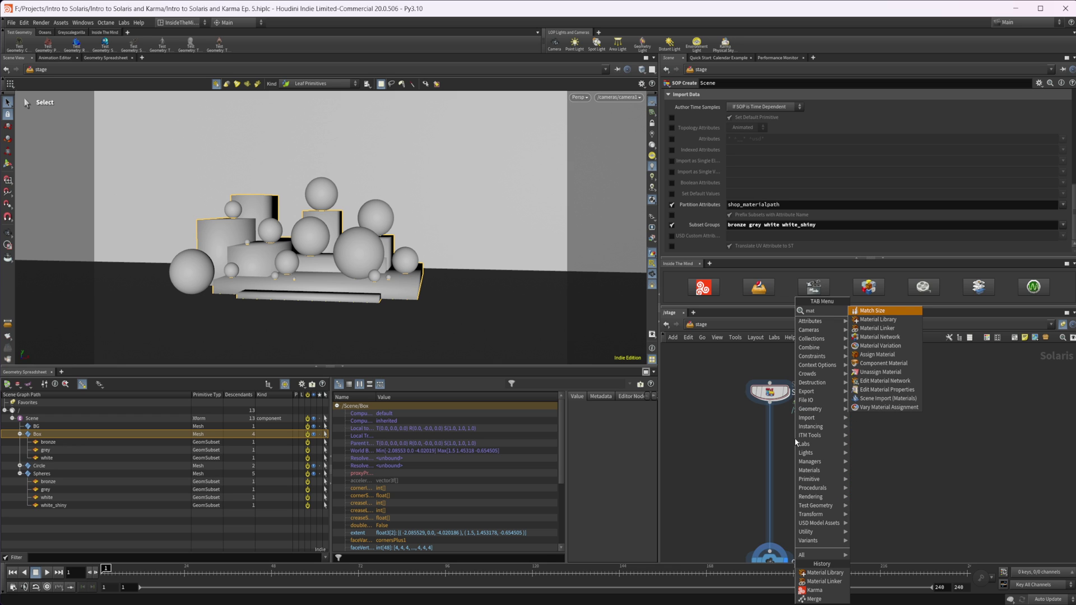
text(er)
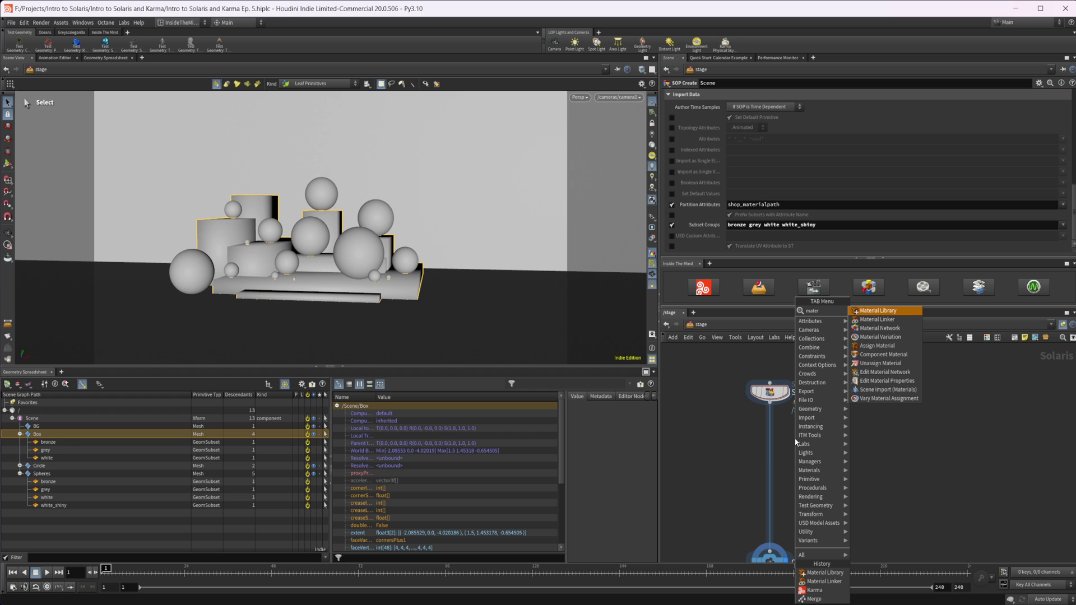
key(Return)
click(796, 442)
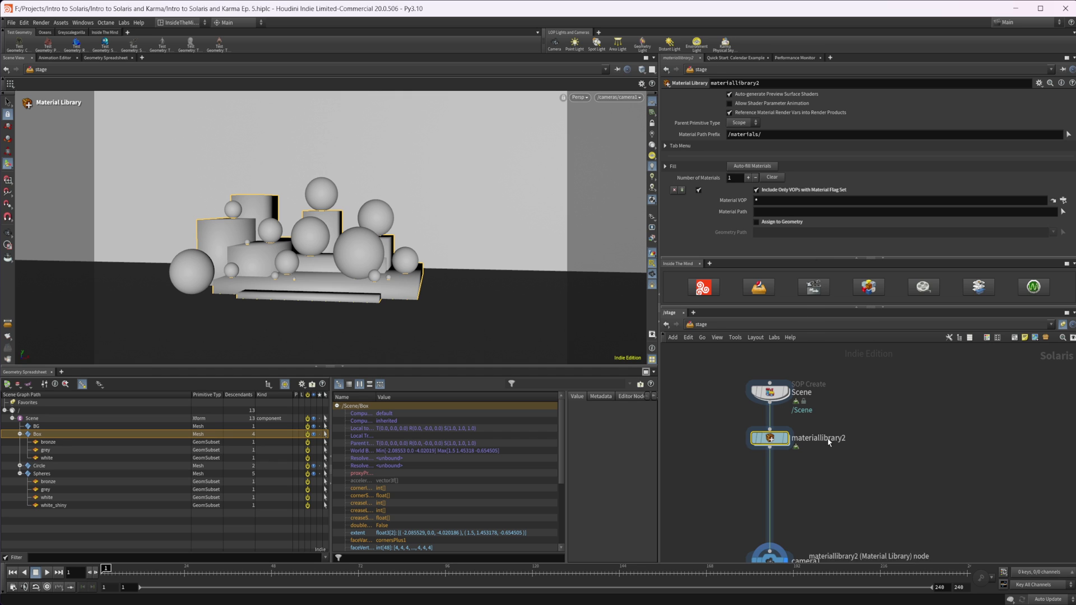
Insert a Material Linker node directly after the material library, before camera1.
key(Tab)
text(assign)
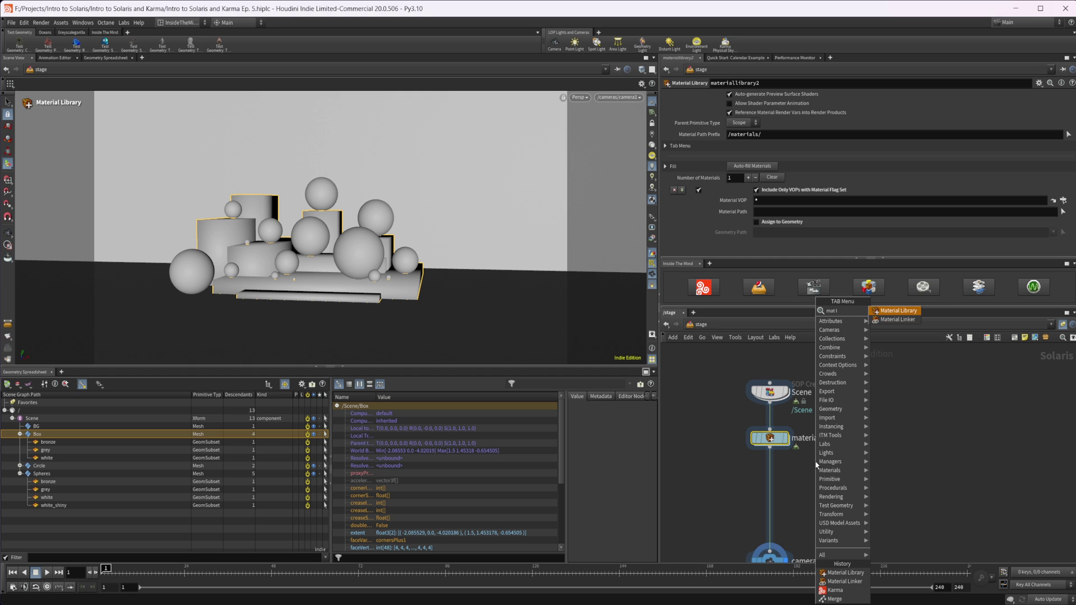
key(Return)
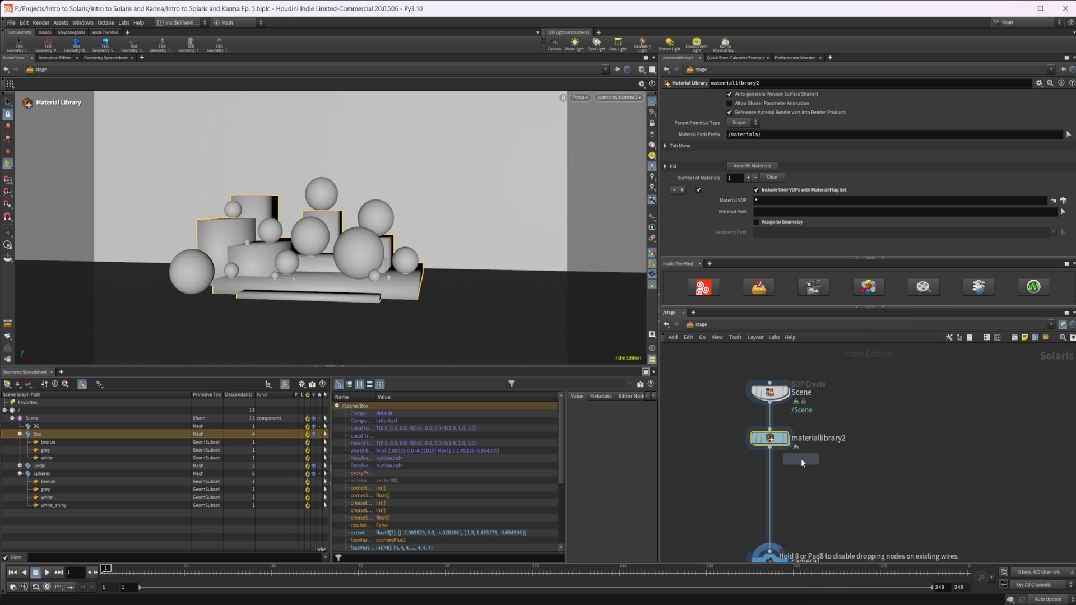
click(809, 480)
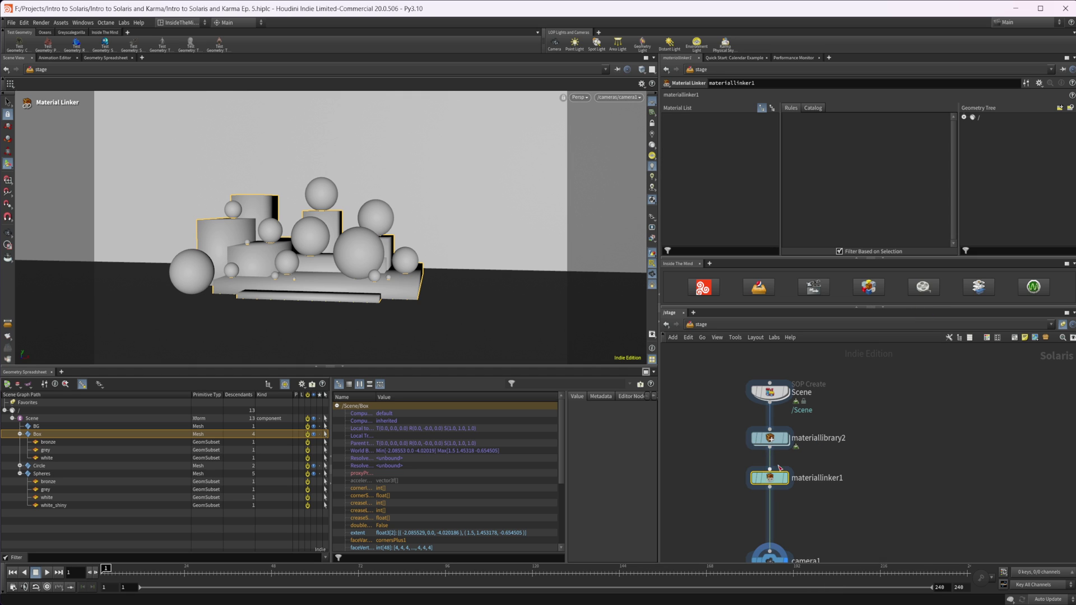
Compare the material library's parameters with the material linker's rules and its catalog of preset materials.
click(770, 438)
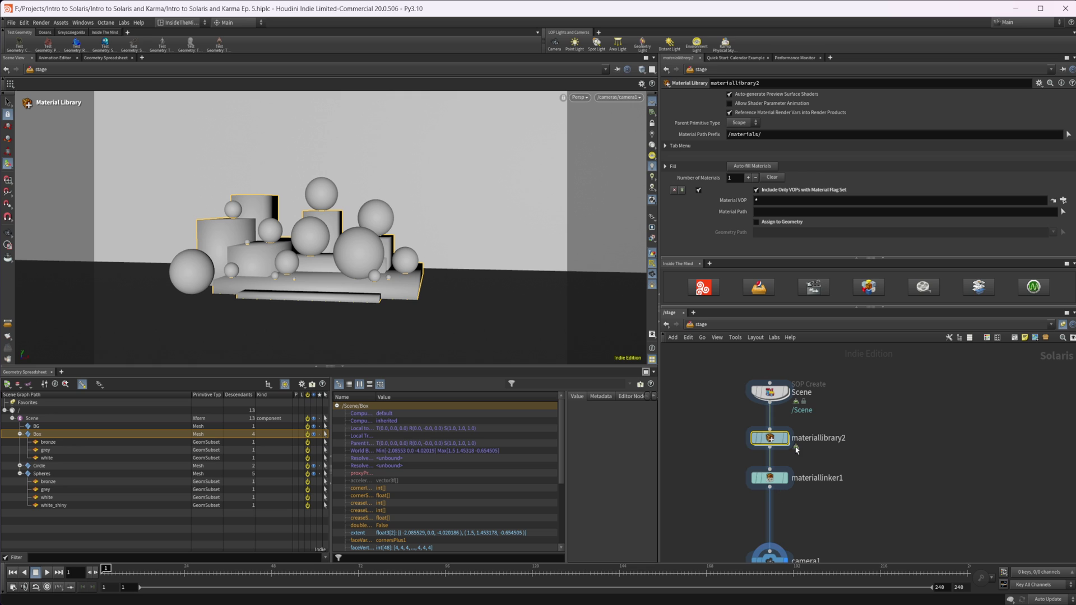
mouse_move(782, 444)
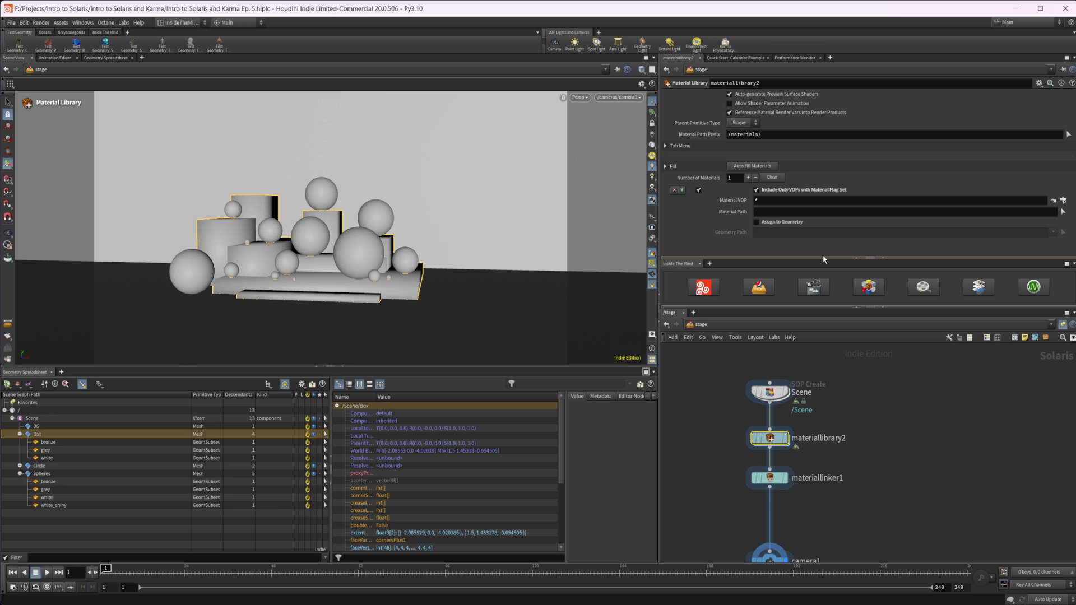
middle_drag(835, 443, 861, 439)
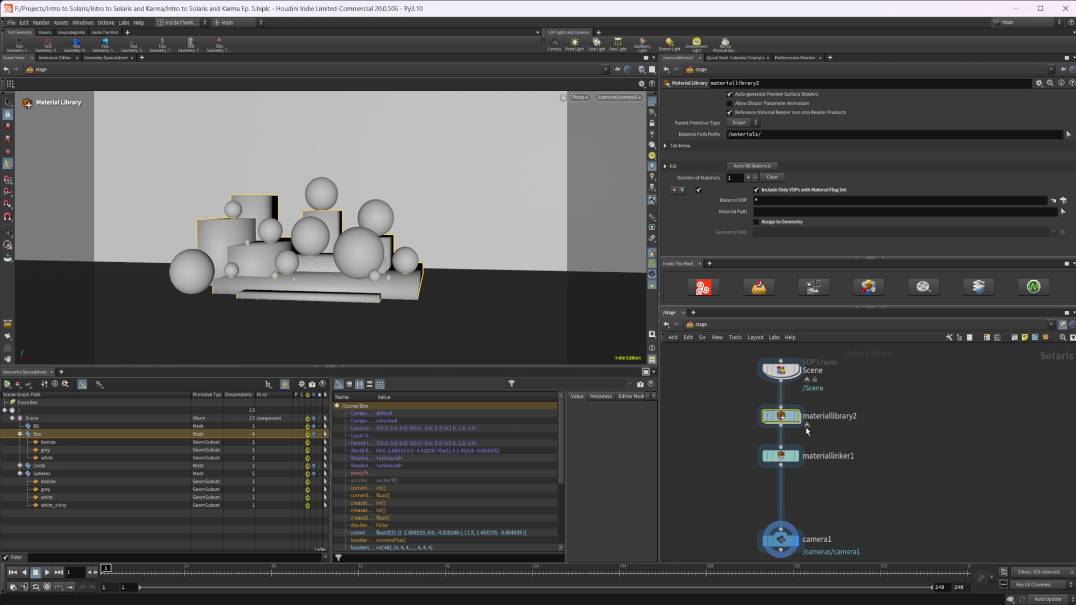
mouse_move(792, 459)
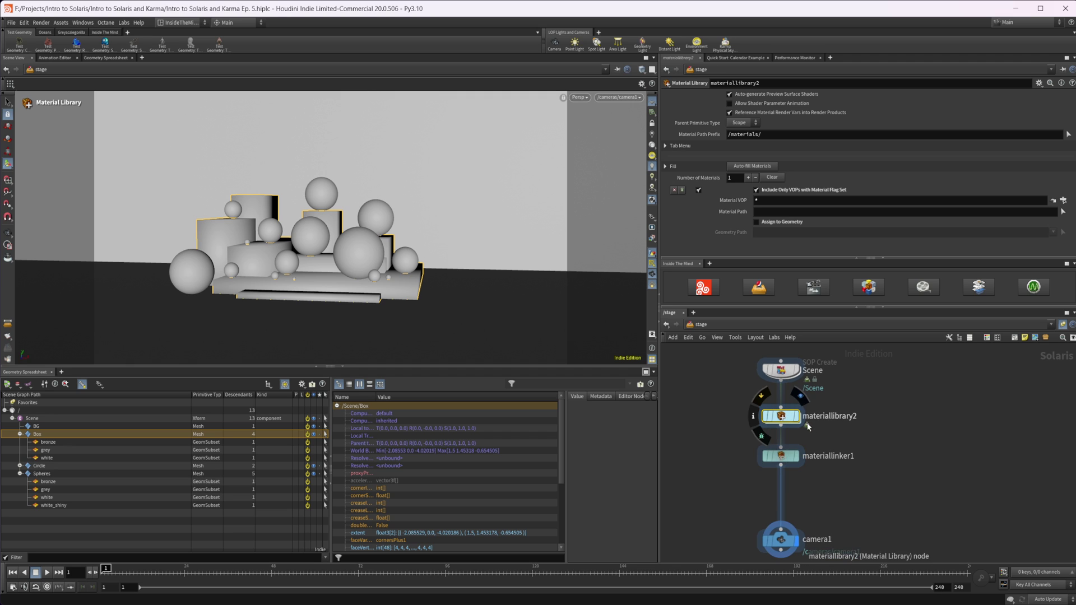
click(790, 456)
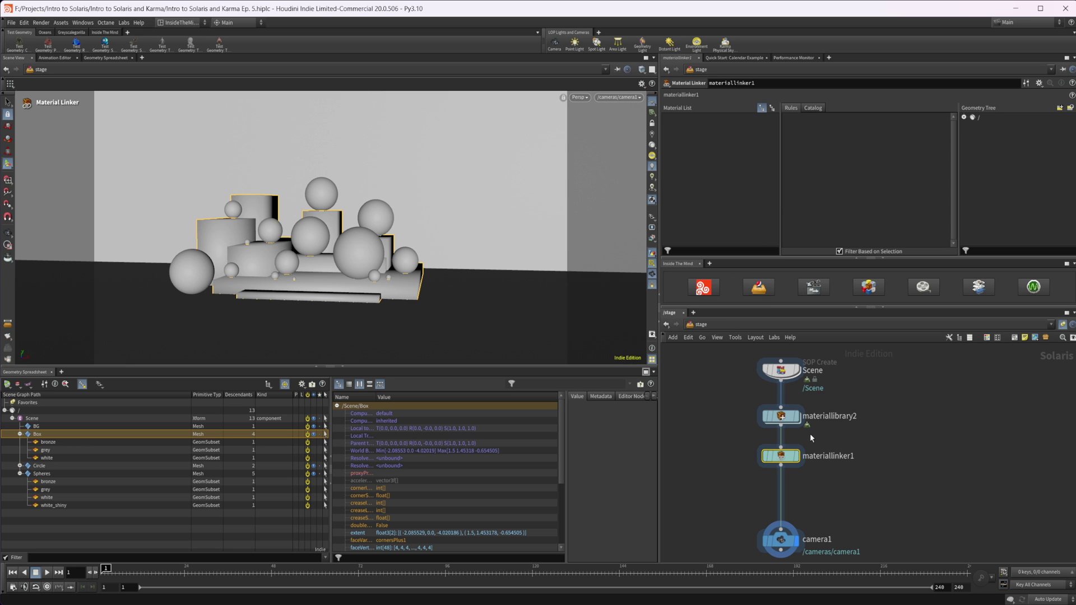
click(816, 110)
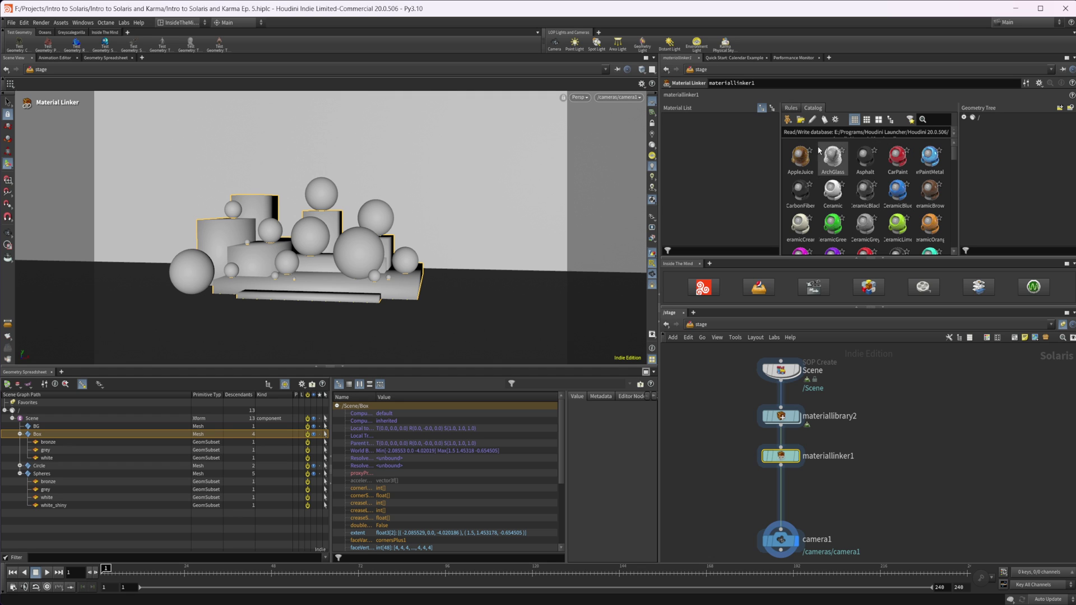
click(792, 108)
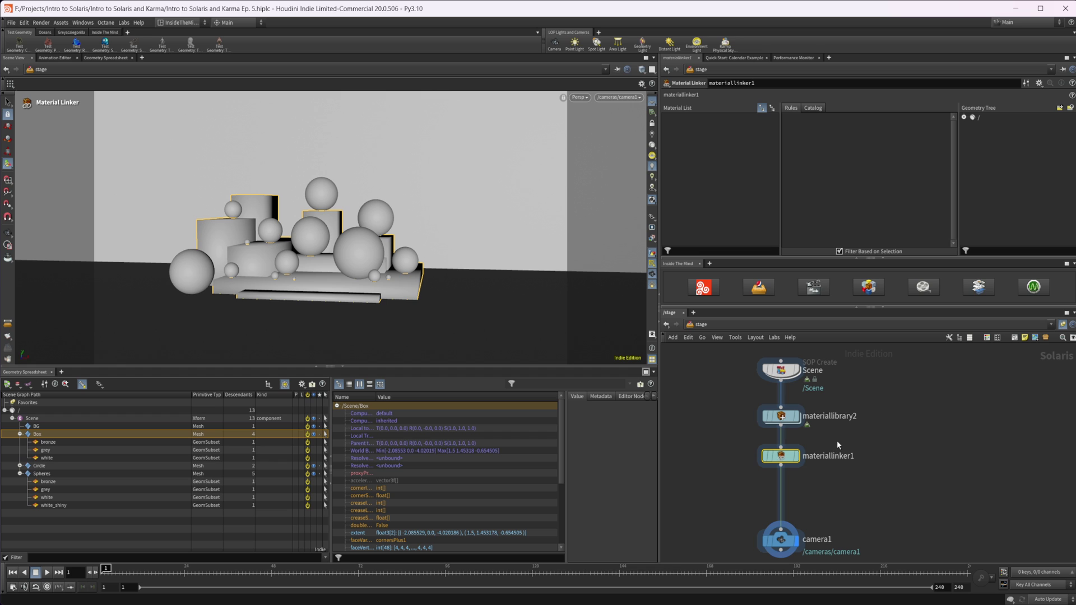
click(781, 416)
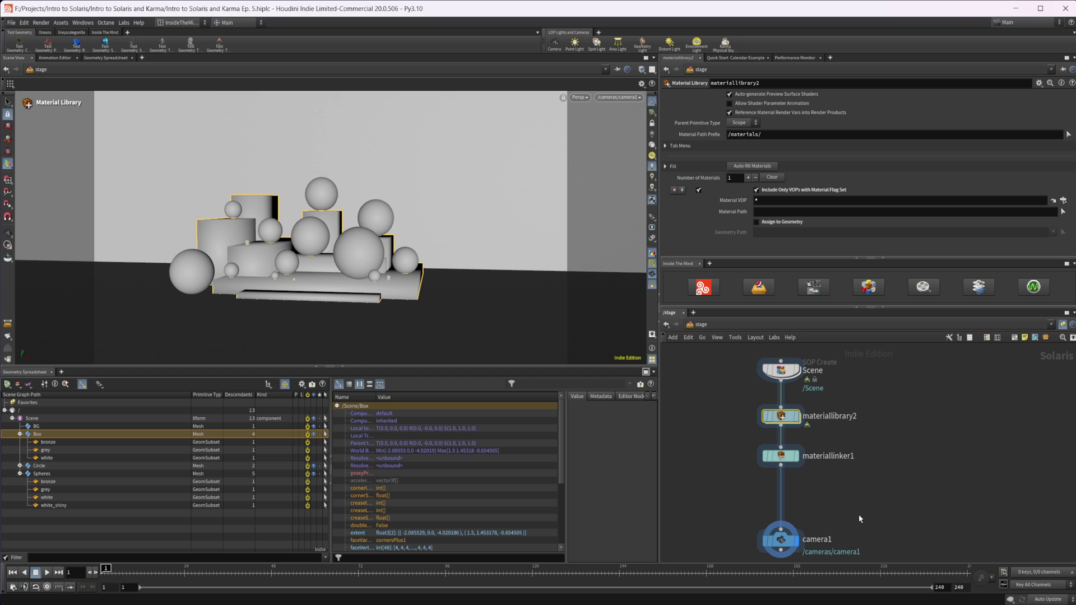
Insert a Merge node into the wire between the material linker and camera1.
middle_drag(856, 512, 846, 475)
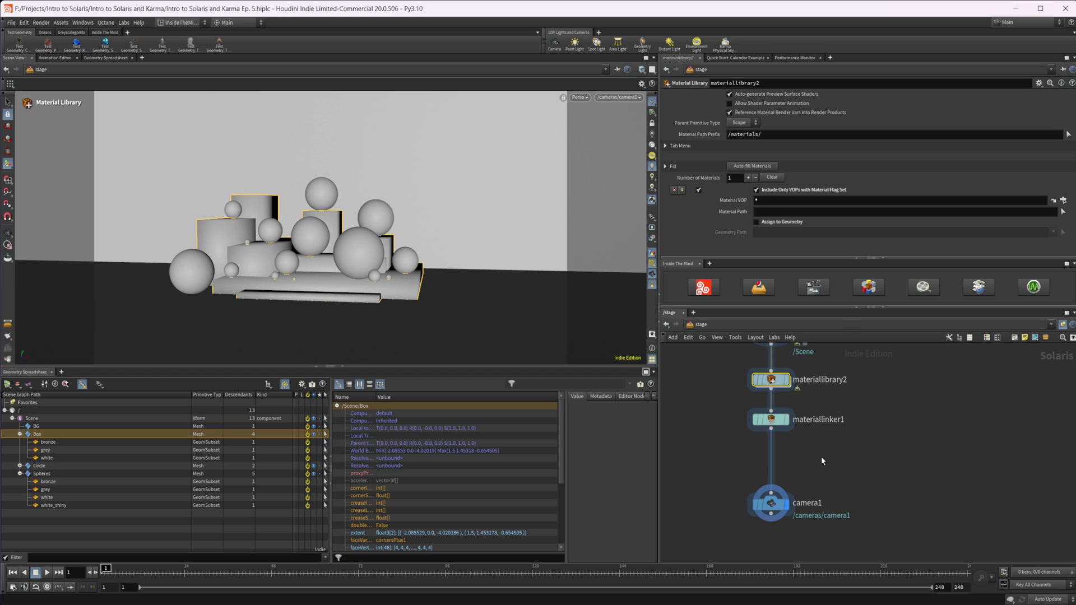
key(Tab)
mouse_move(823, 460)
click(841, 599)
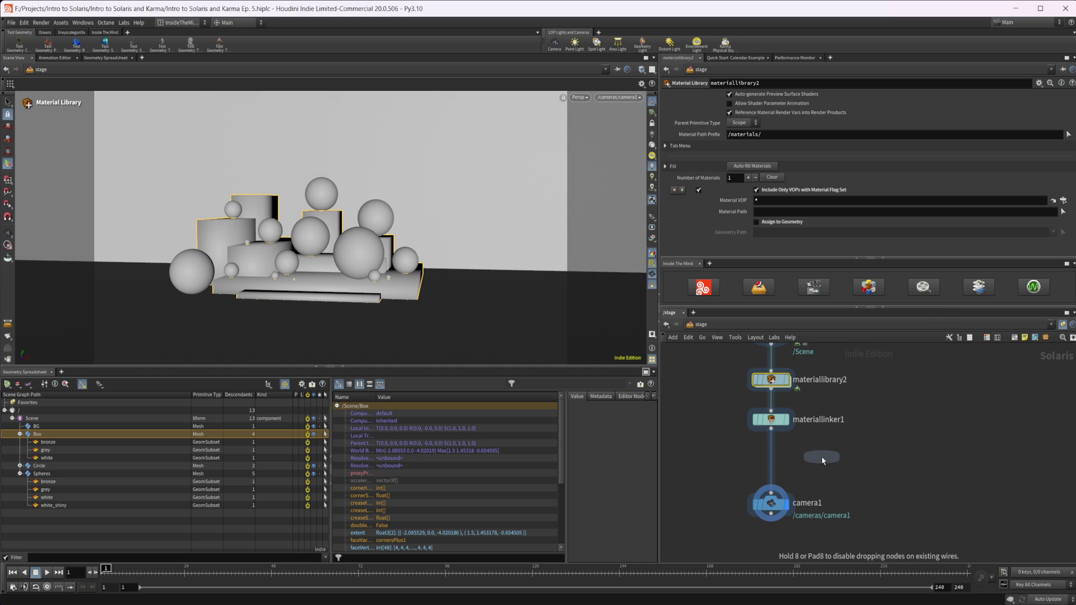
click(822, 460)
drag(822, 460, 772, 460)
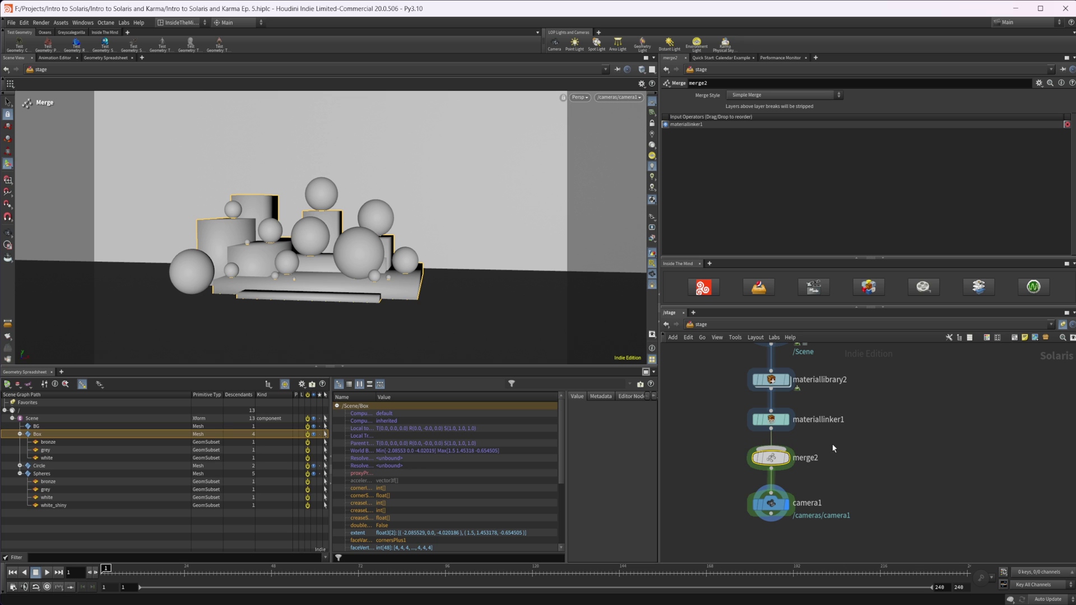
Add Karma render nodes at the end of the chain, connected below camera1.
middle_drag(827, 515, 769, 493)
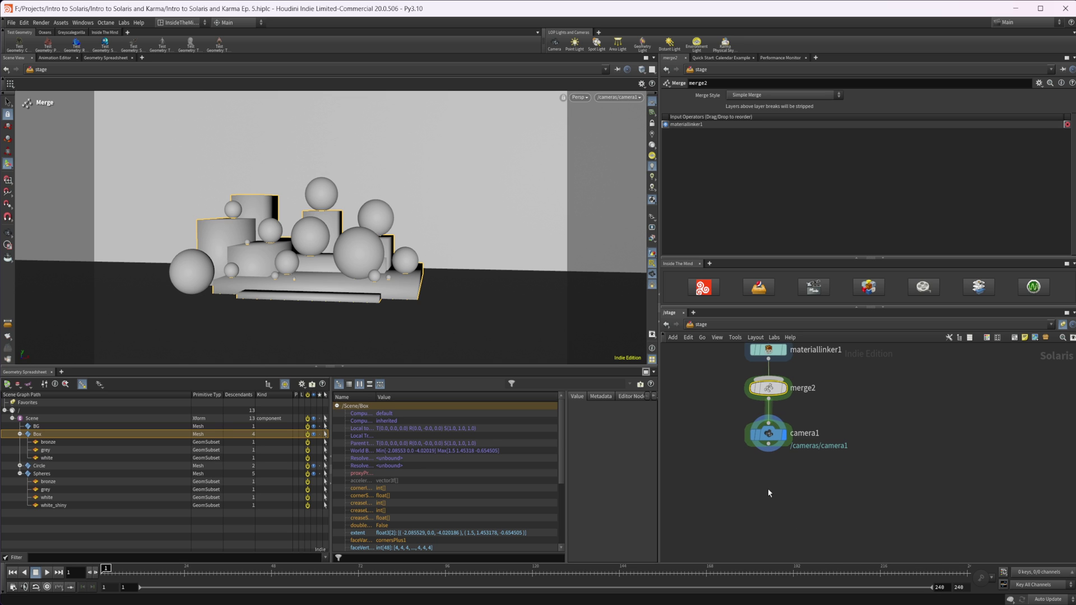
key(Tab)
text(karm)
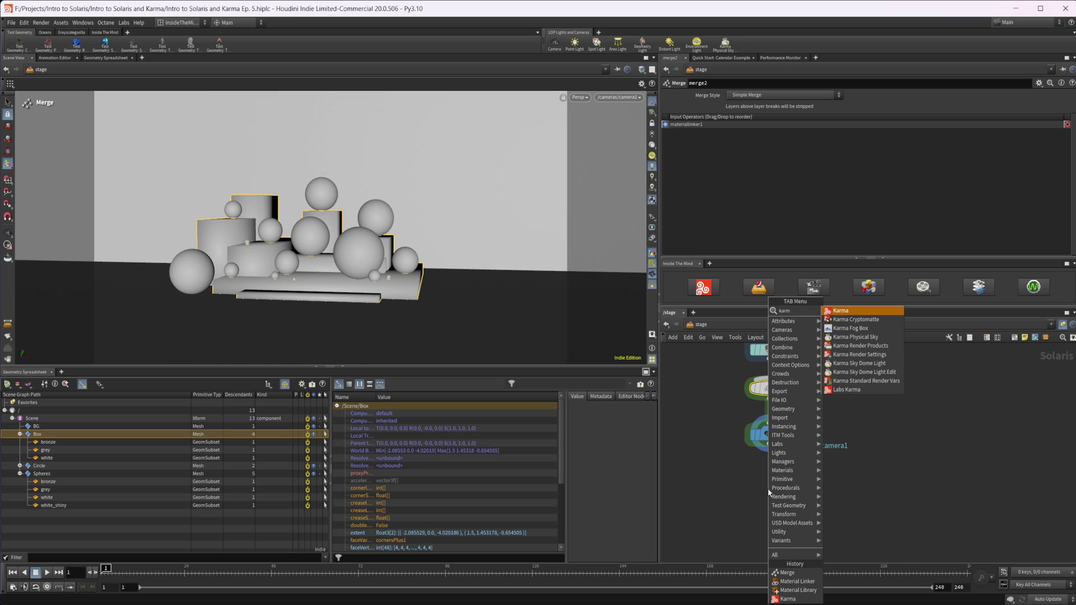
key(Return)
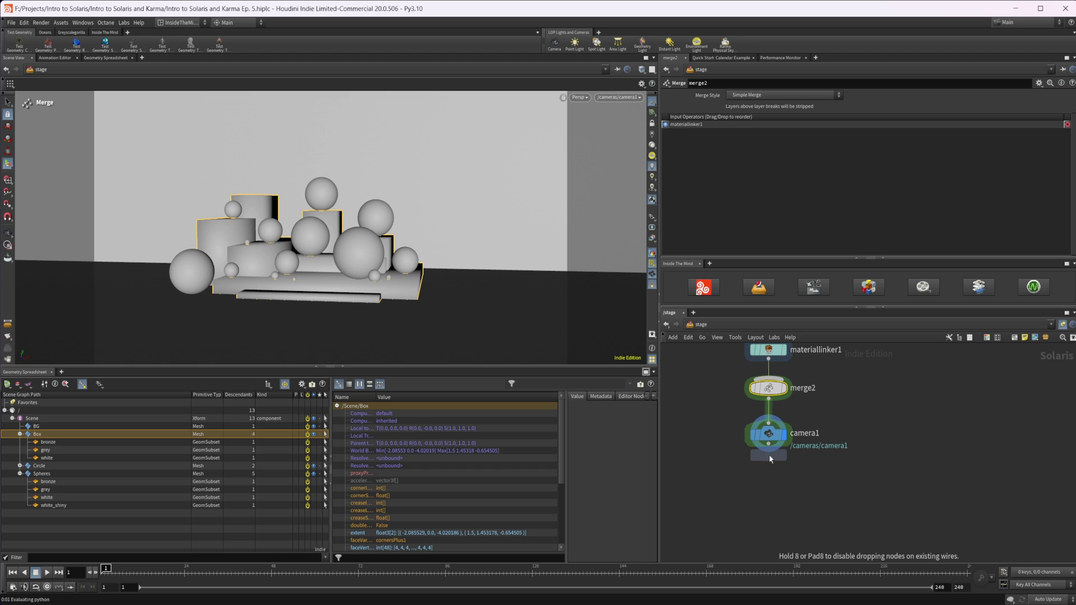
click(769, 447)
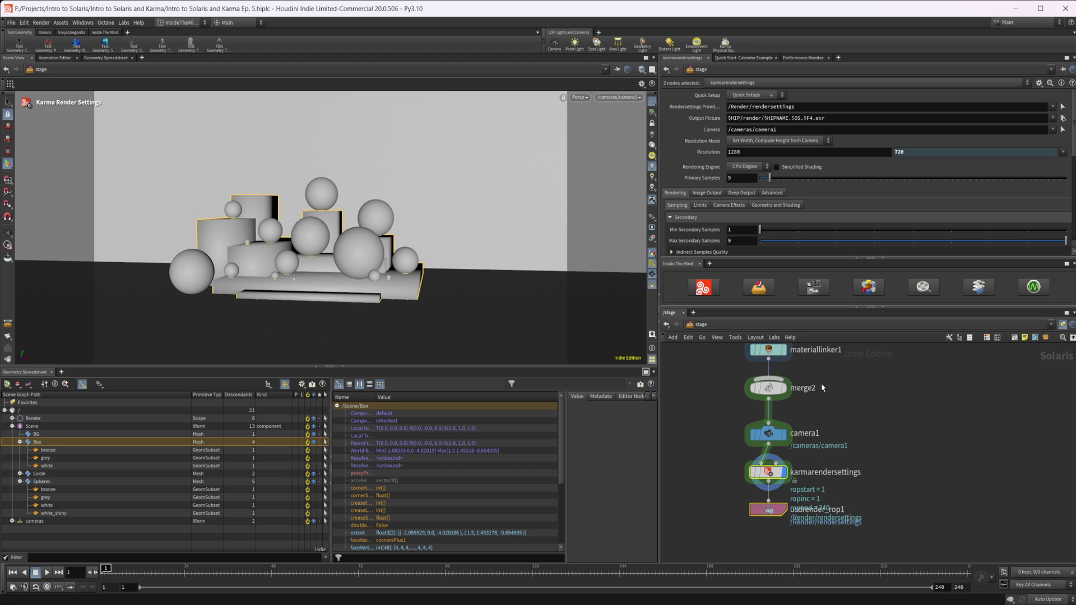
Enter the material library node and add a Karma Material Builder to its empty network.
middle_drag(829, 406, 834, 439)
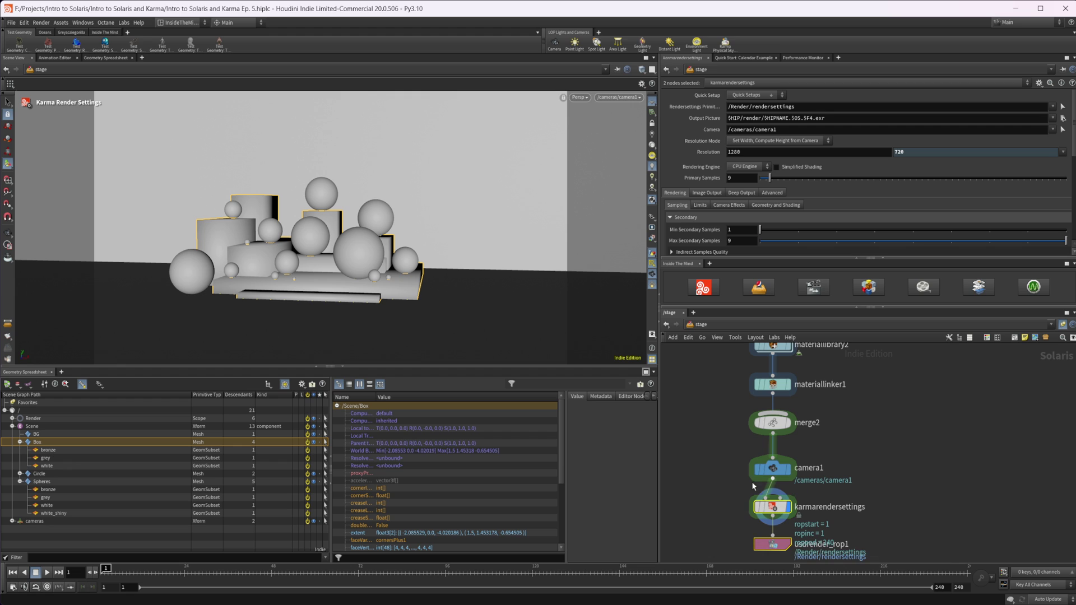
middle_drag(833, 436, 830, 479)
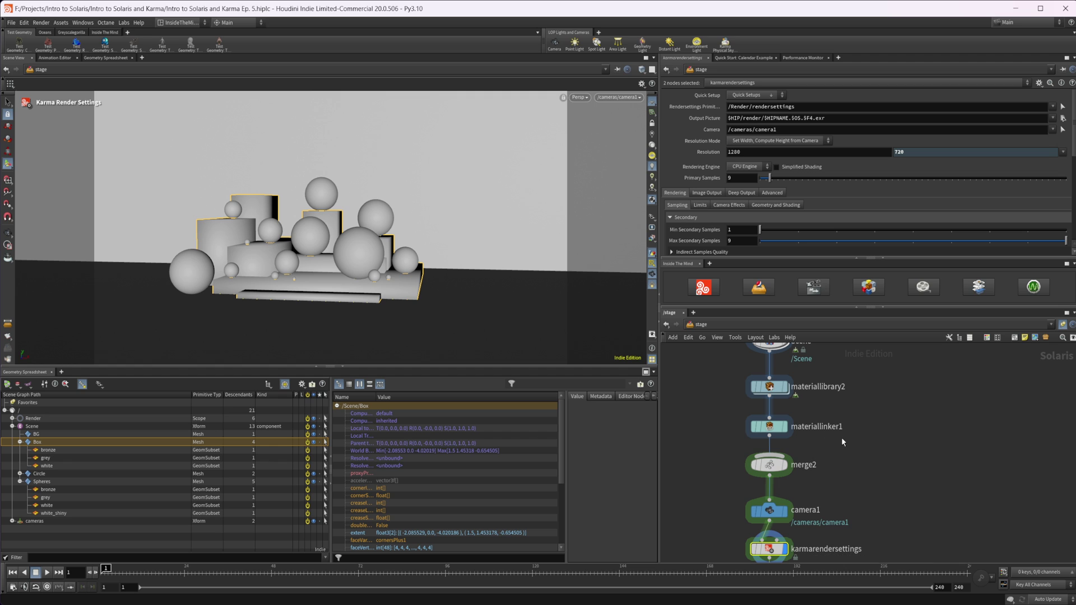
double_click(773, 388)
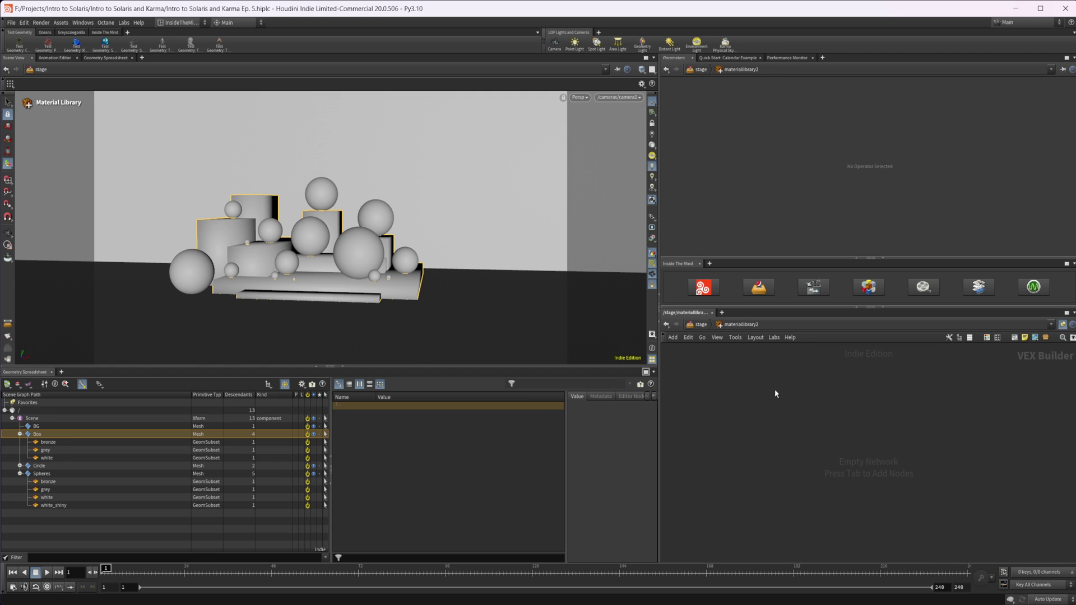
key(Tab)
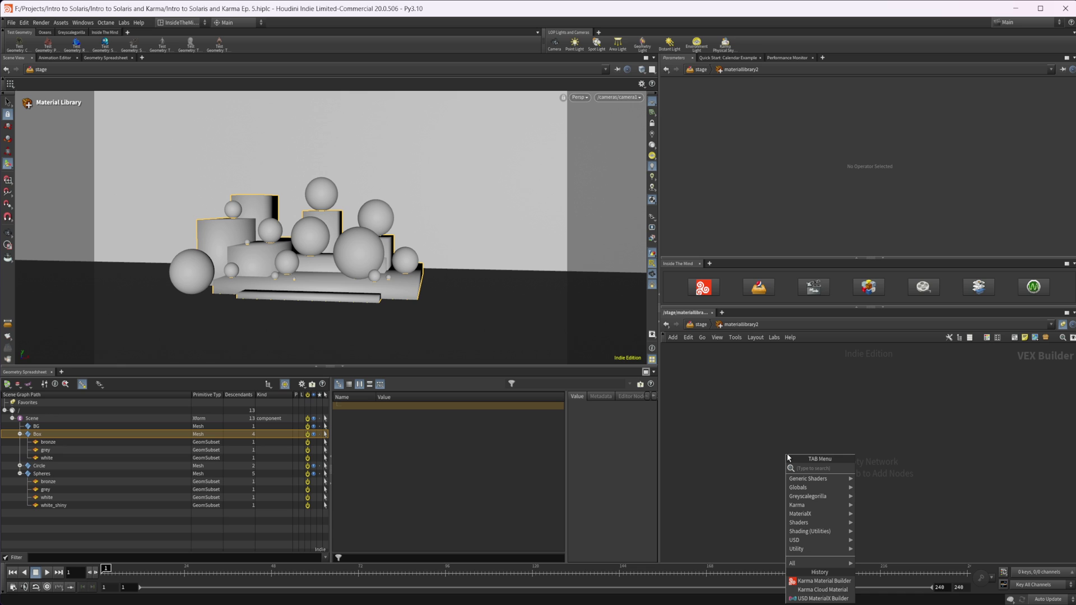
text(bui)
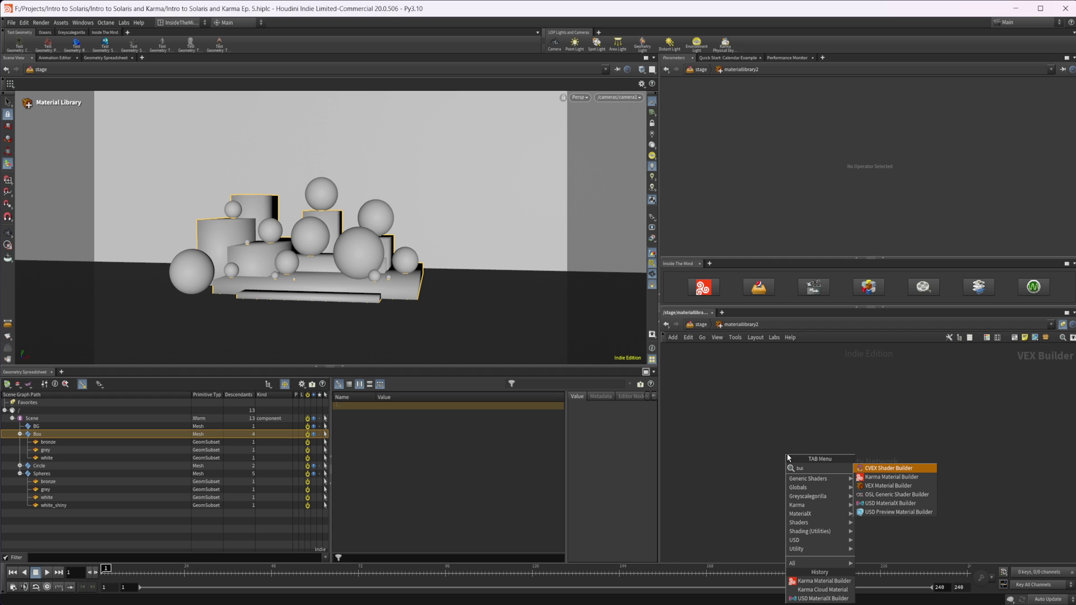
click(895, 477)
click(785, 422)
Add a USD MaterialX Builder beside the Karma material inside the material library.
key(Tab)
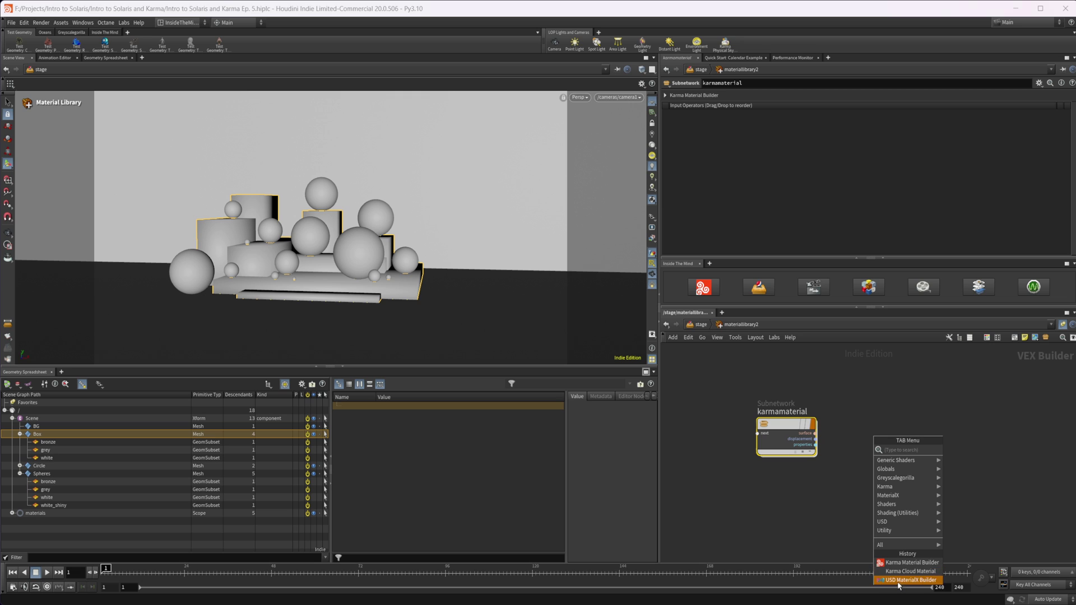
click(898, 583)
click(875, 437)
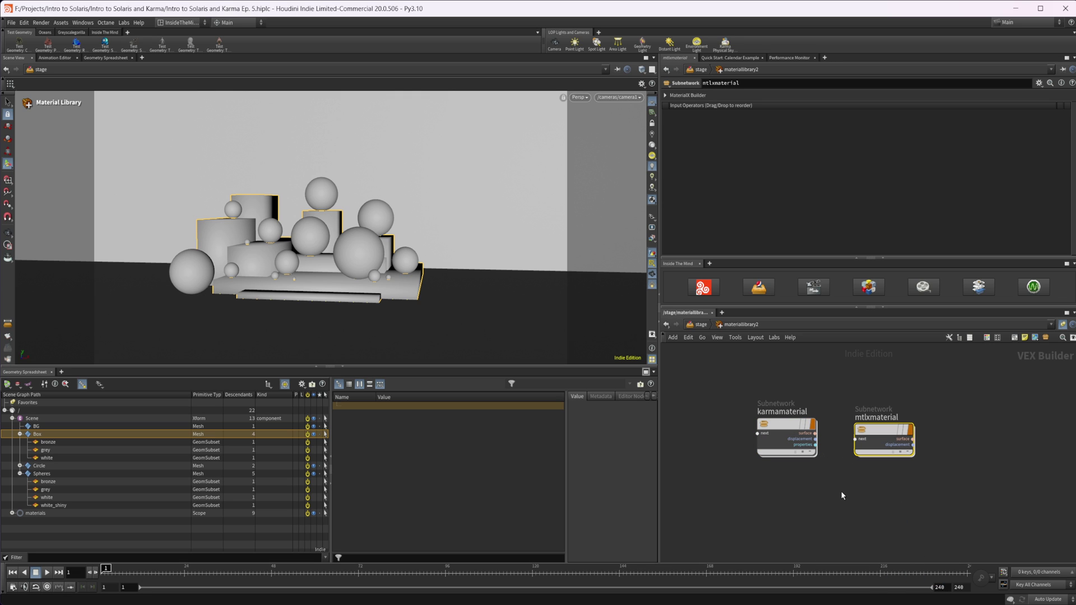
Look inside the karmamaterial and mtlxmaterial subnetworks to compare their node setups.
click(783, 431)
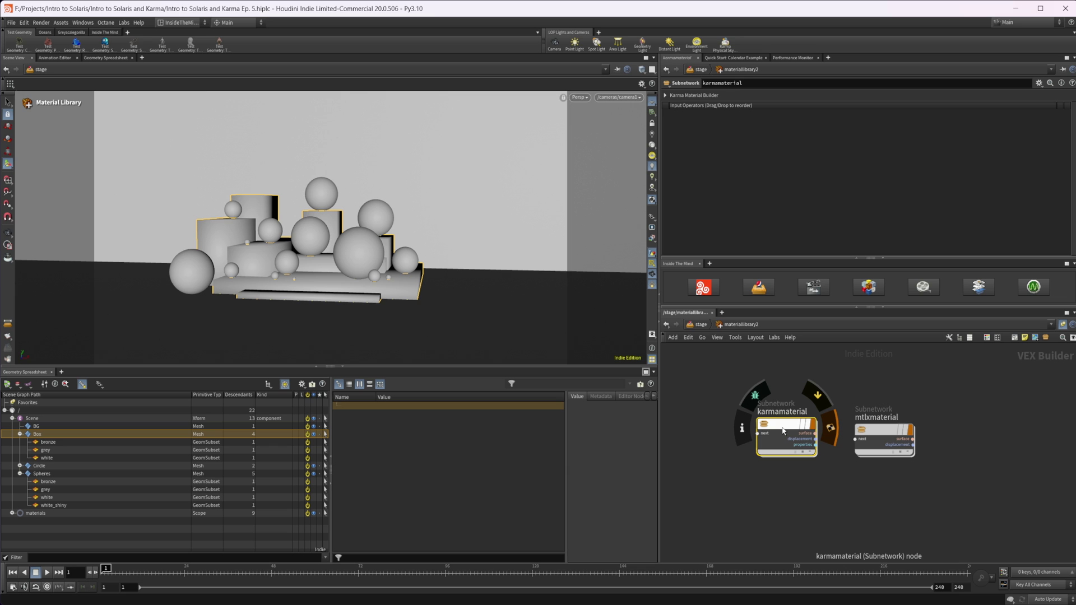
double_click(783, 430)
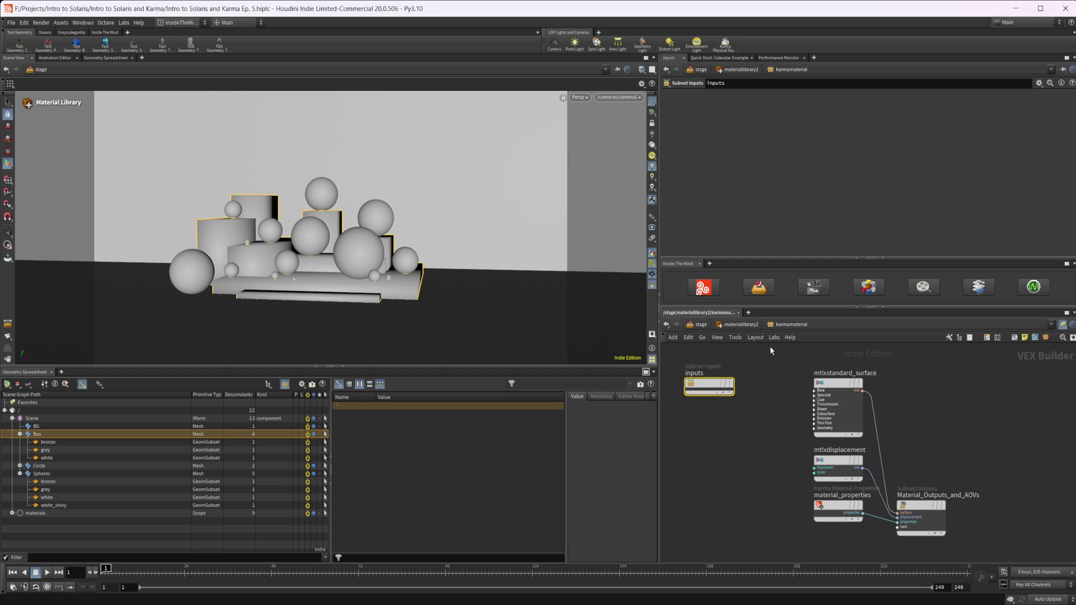
click(742, 325)
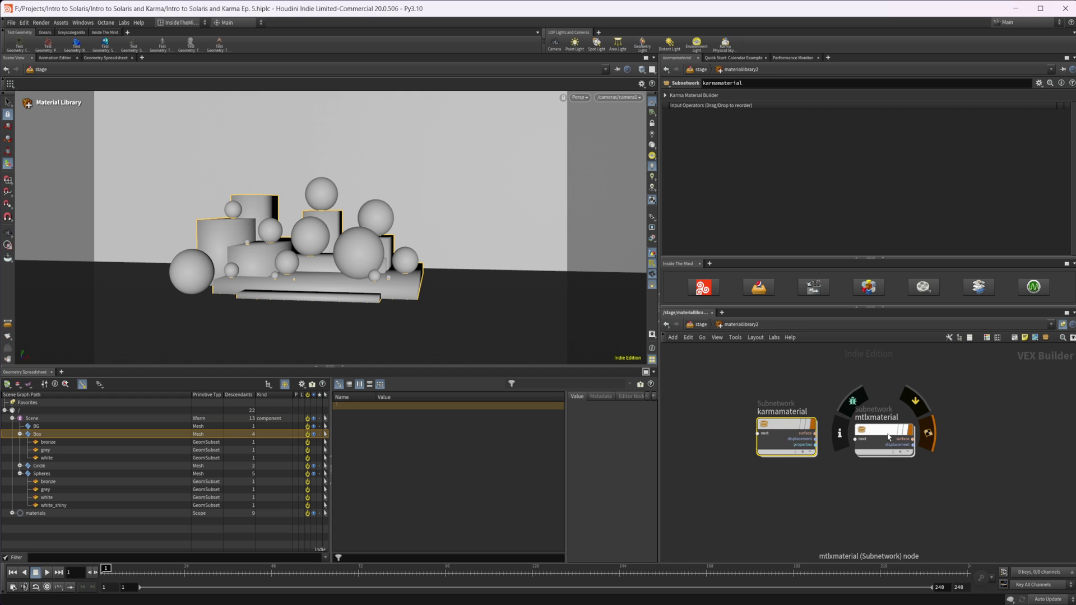
double_click(887, 434)
scroll(819, 445, down, 3)
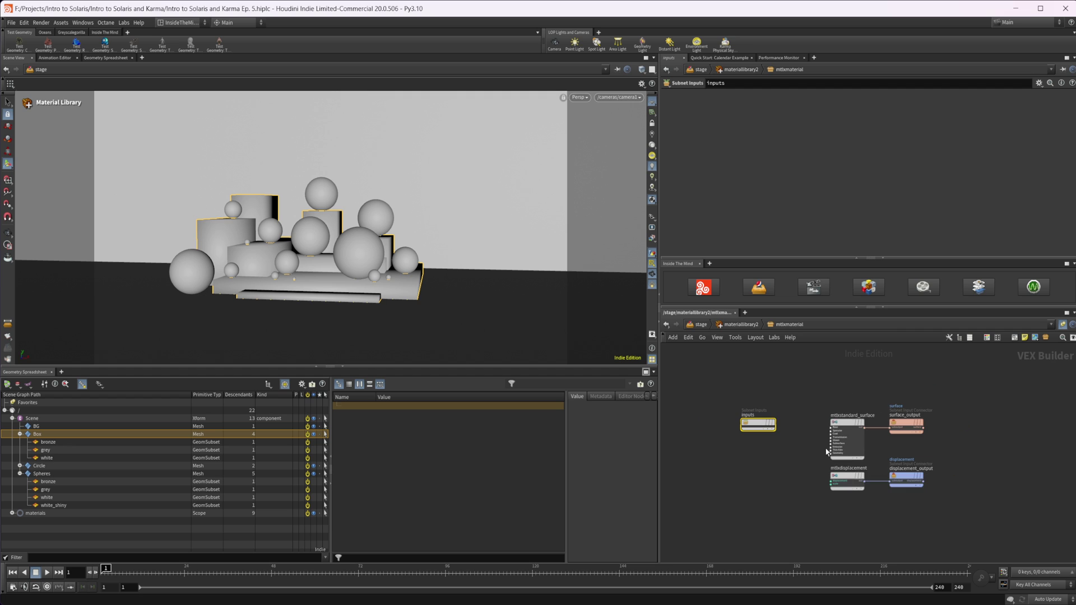
Leave the mtlxmaterial subnetwork and delete it from the material library, keeping only the Karma material.
middle_drag(786, 493, 764, 497)
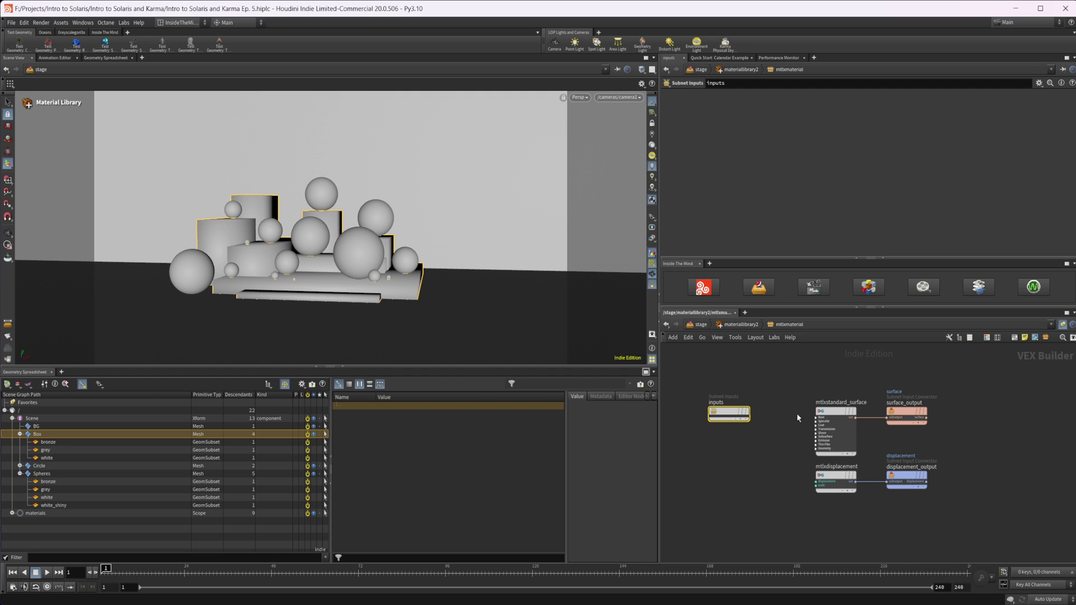
click(742, 325)
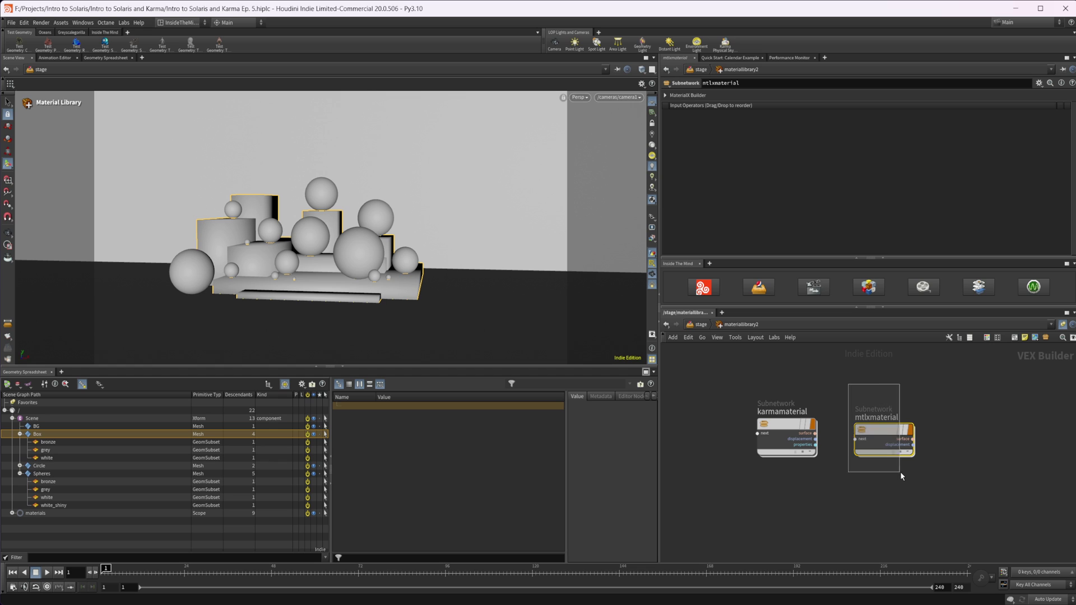
key(Delete)
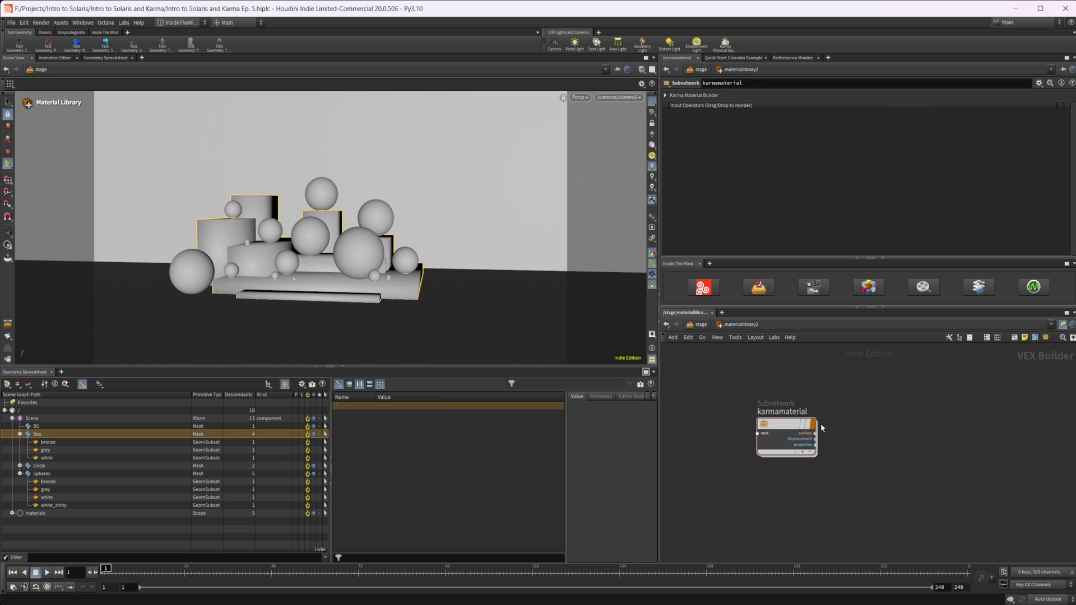
Rename the karmamaterial subnetwork in the material library to Base.
double_click(767, 413)
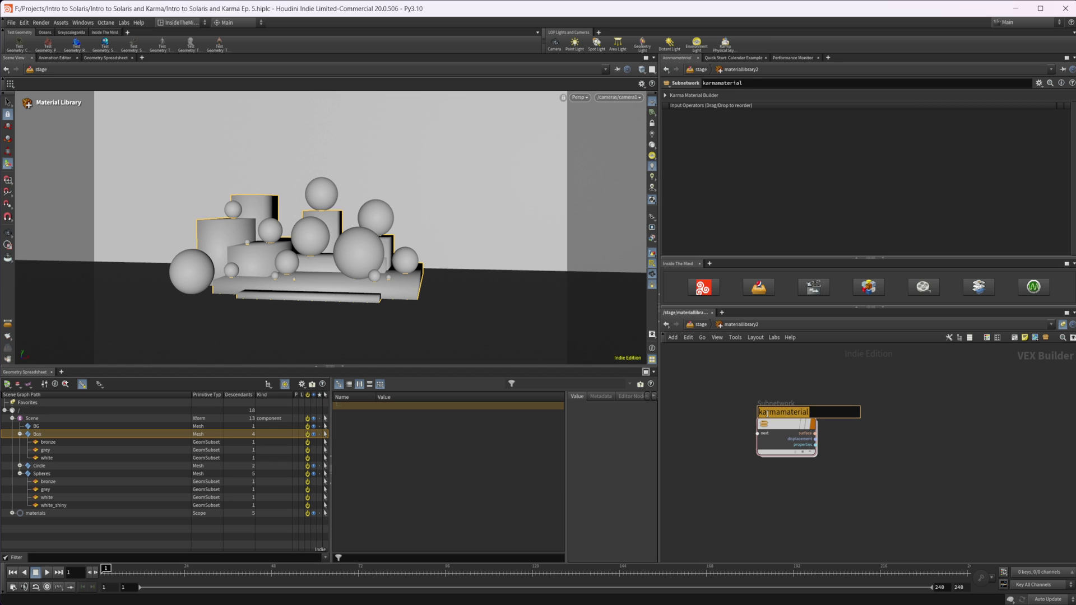
text(Base)
key(Return)
scroll(768, 413, up, 2)
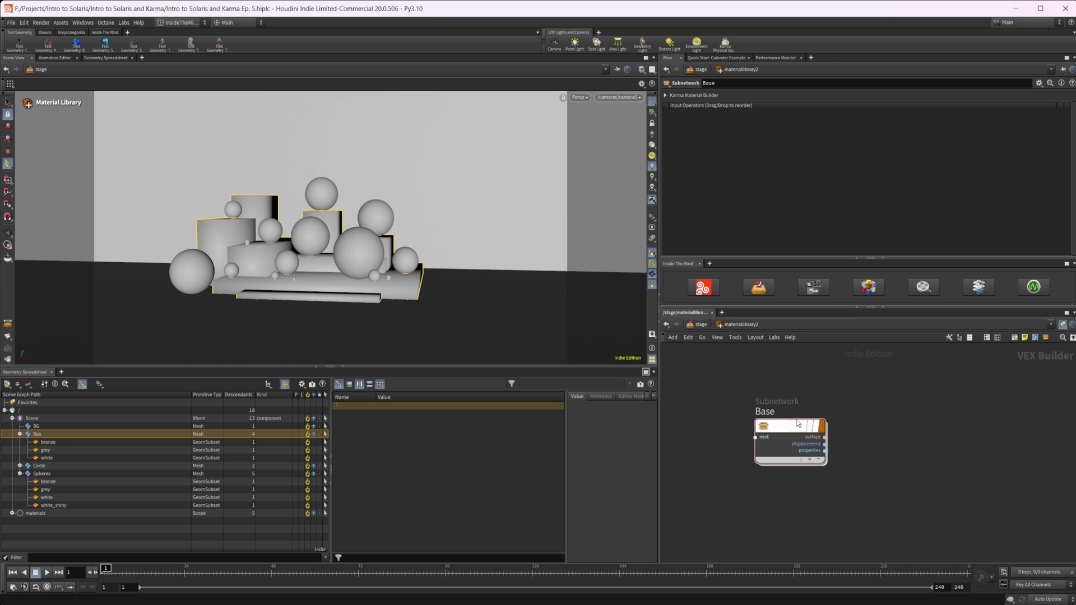
Inside Base, raise the specular roughness of the mtlxstandard_surface shader to about 0.837.
double_click(799, 423)
middle_drag(775, 441, 763, 450)
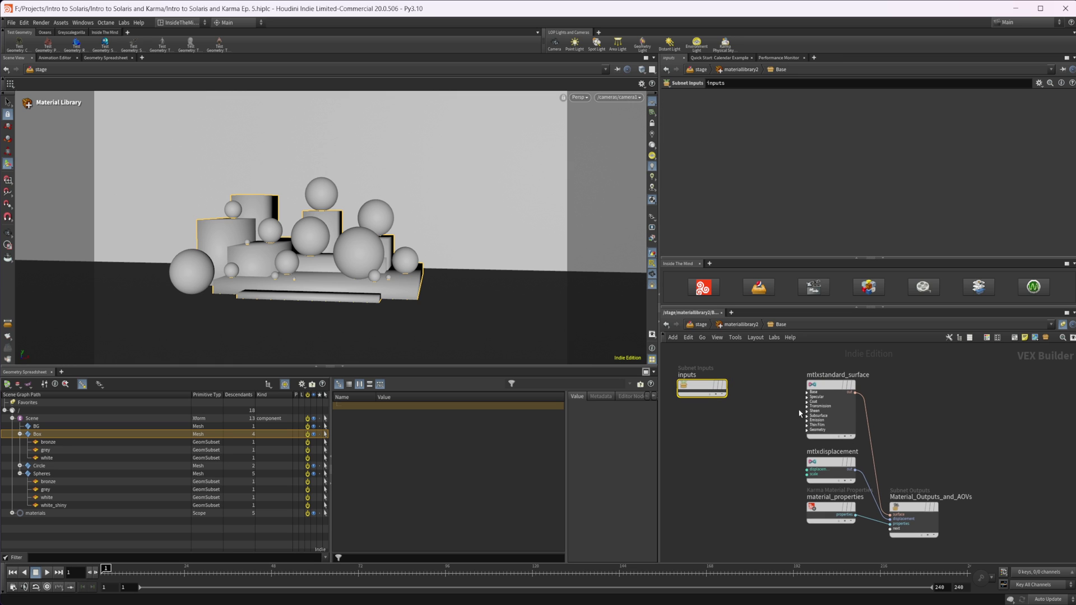
click(830, 385)
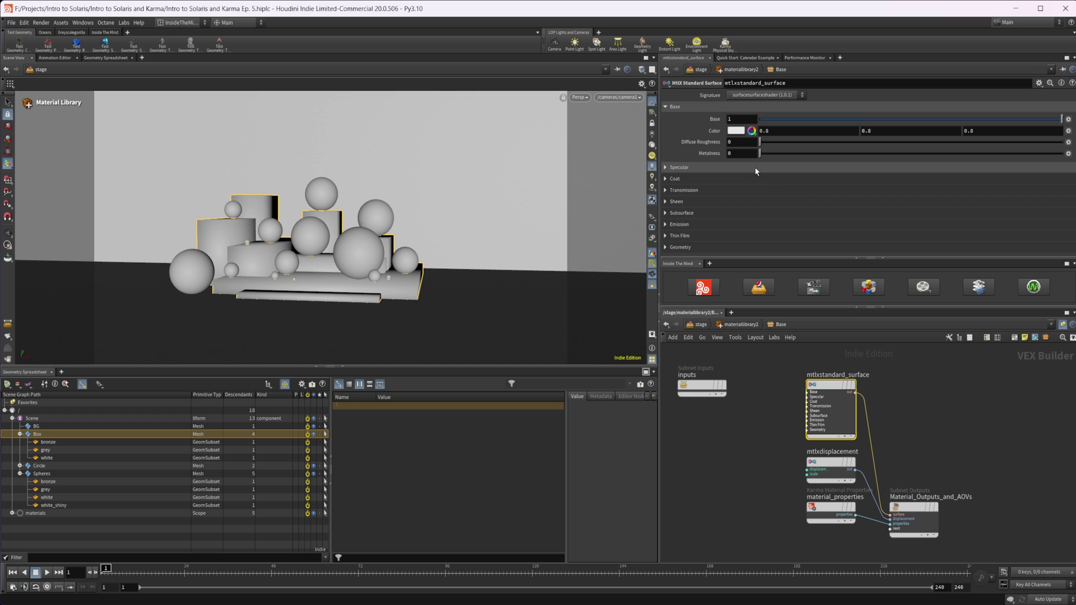
click(705, 171)
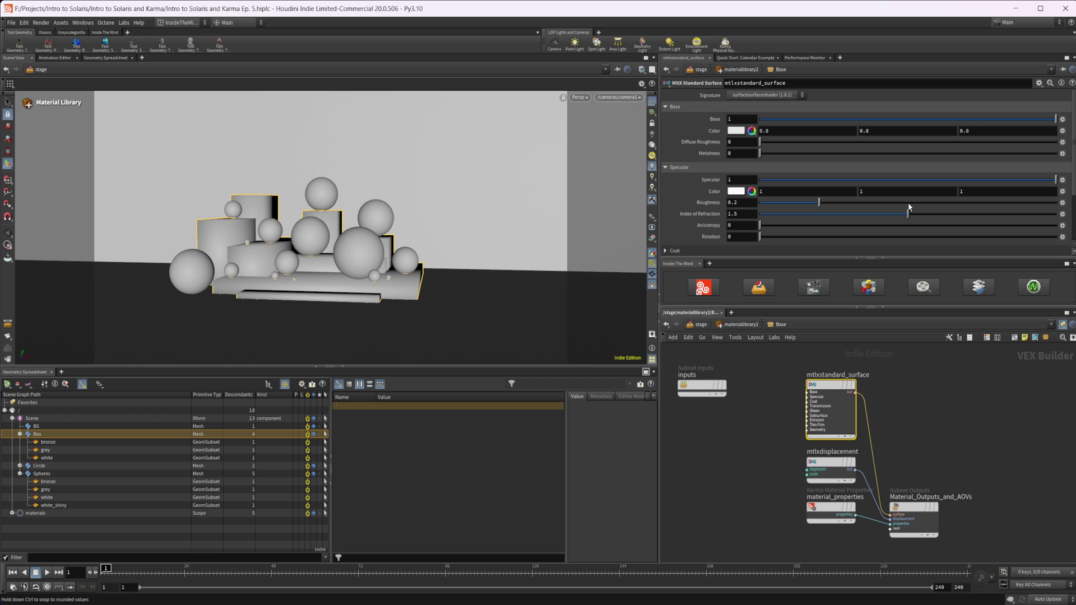
drag(819, 203, 1007, 206)
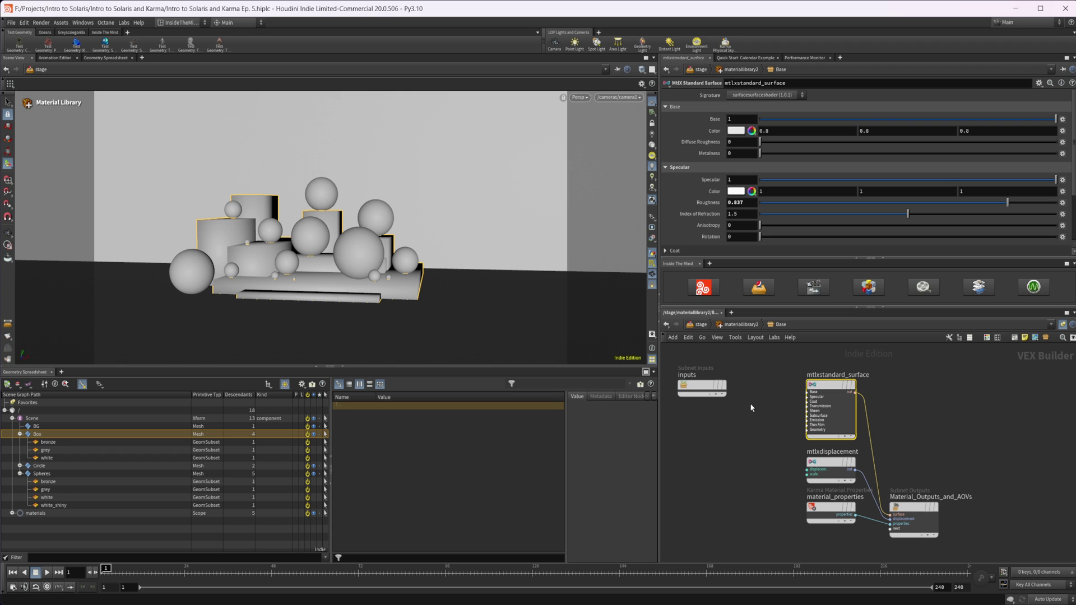
Return to the stage network and inspect the contents of the materials scope in the scene graph.
click(735, 326)
click(701, 325)
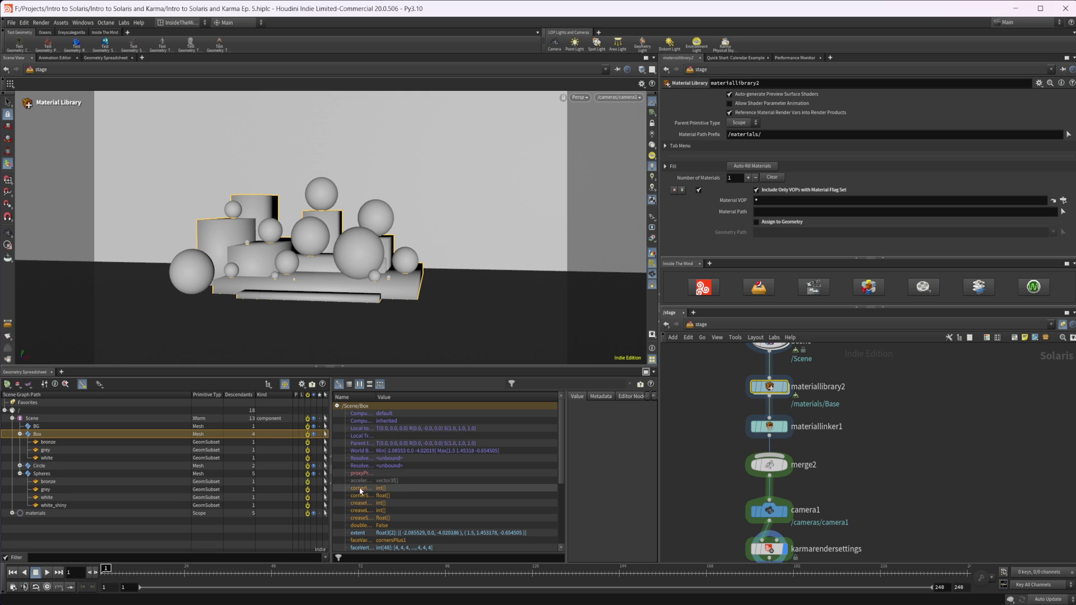
click(12, 513)
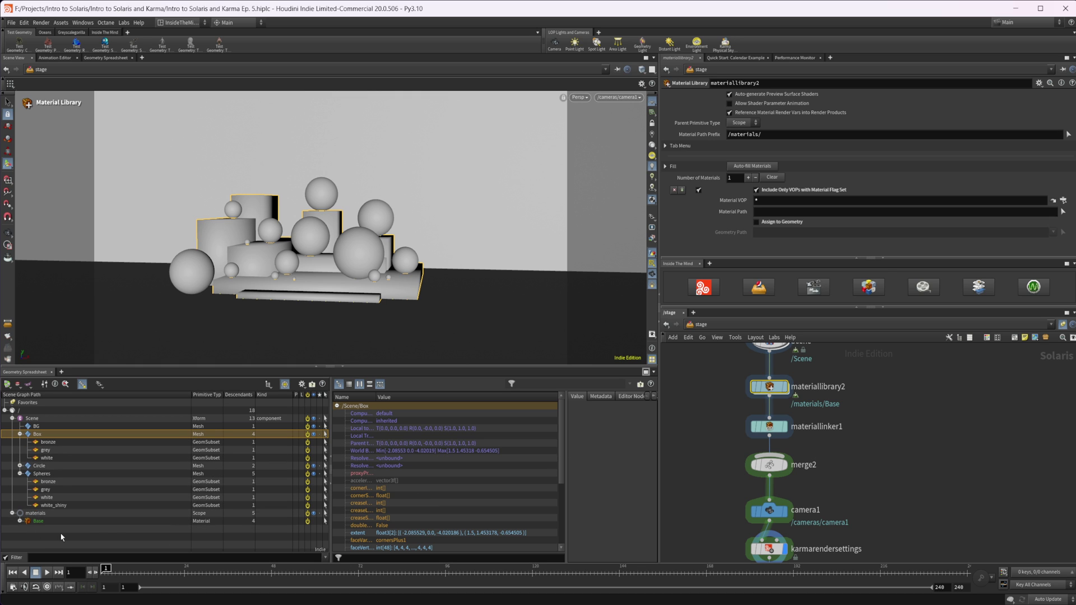
click(12, 513)
scroll(848, 463, up, 2)
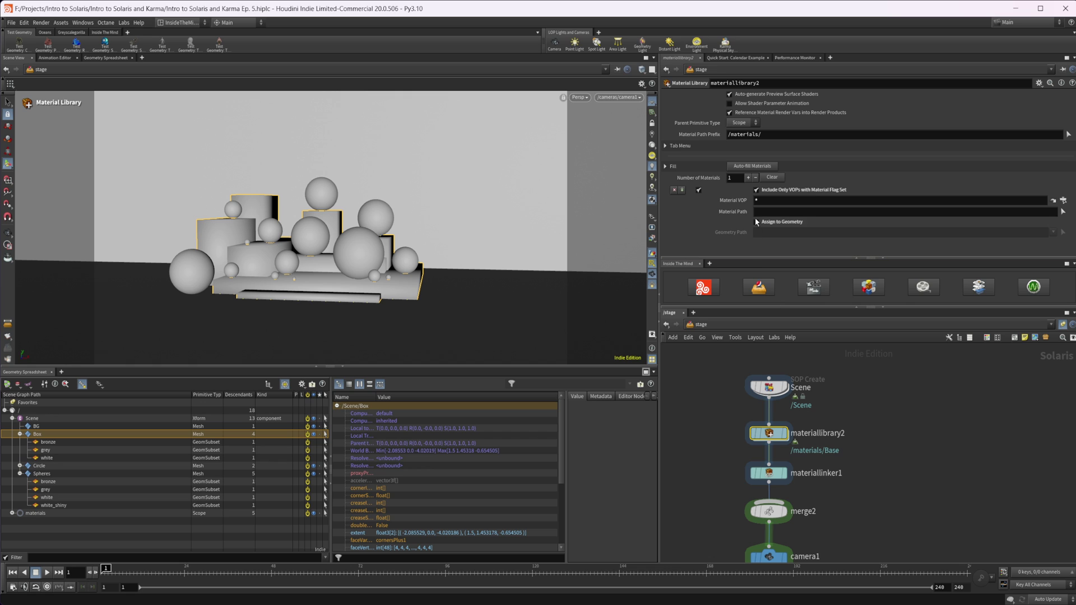
Auto-fill the material library's materials and assign Base to the geometry path /Scene/Box.
click(749, 168)
click(756, 222)
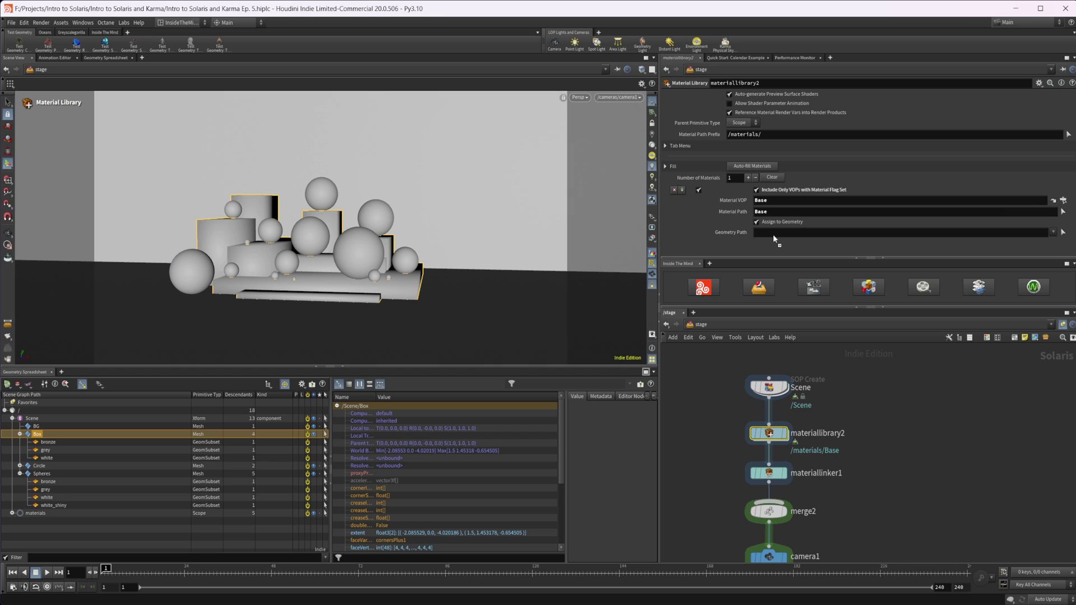
drag(773, 236, 774, 236)
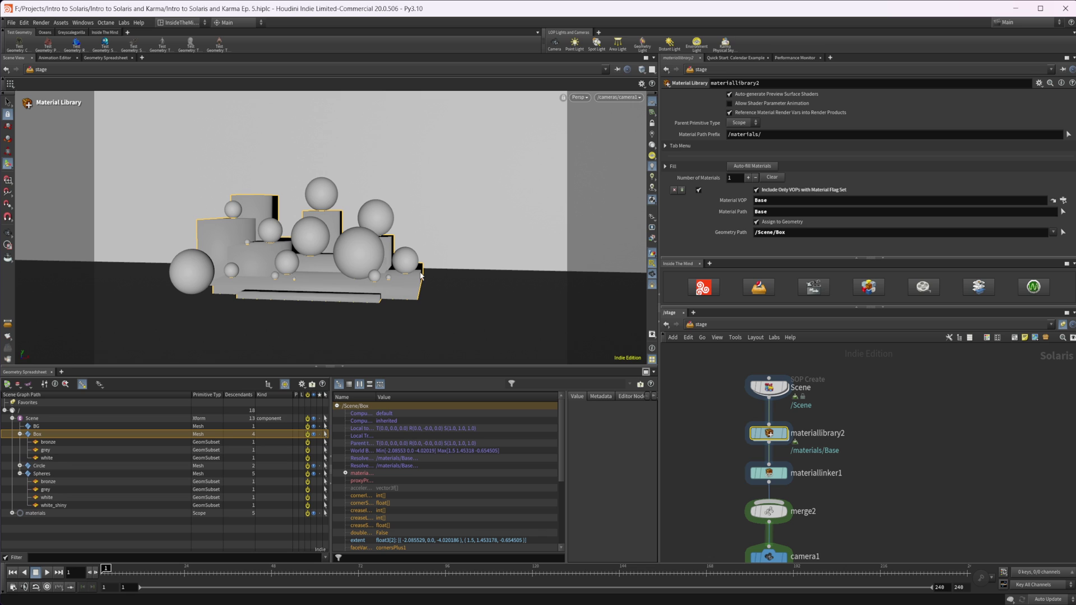
click(651, 201)
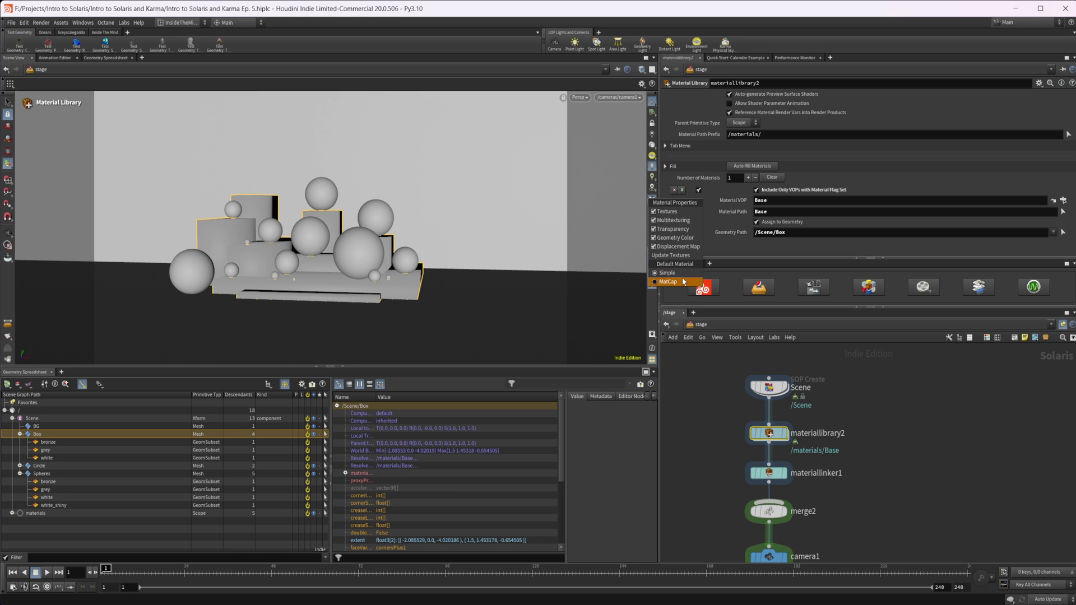
click(707, 382)
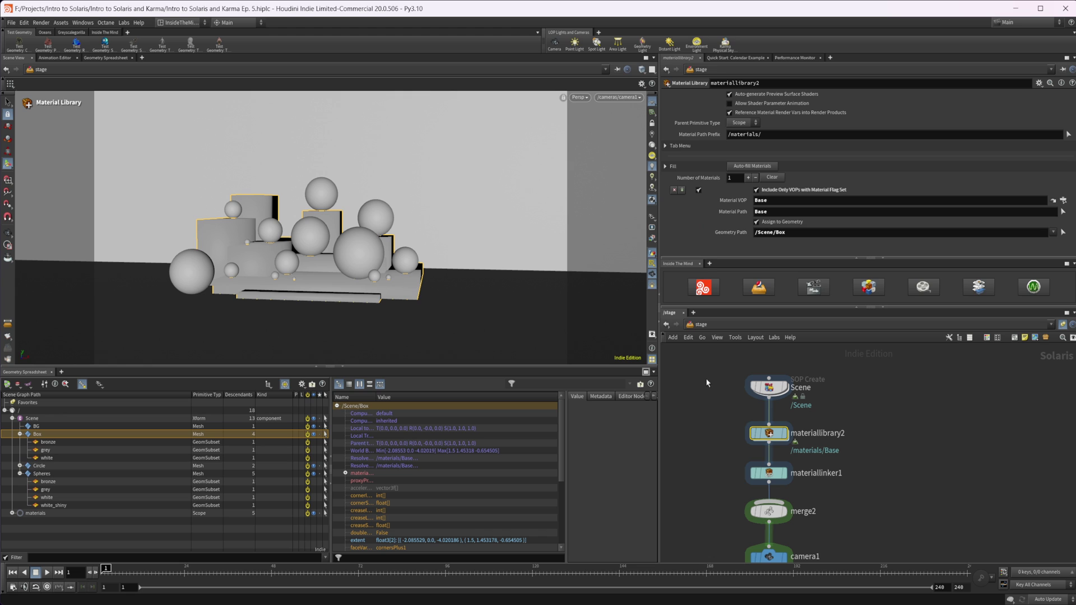
click(705, 377)
Clear the material library's filled entries, add one blank material entry, and look at materiallinker1's material list.
click(772, 178)
click(749, 177)
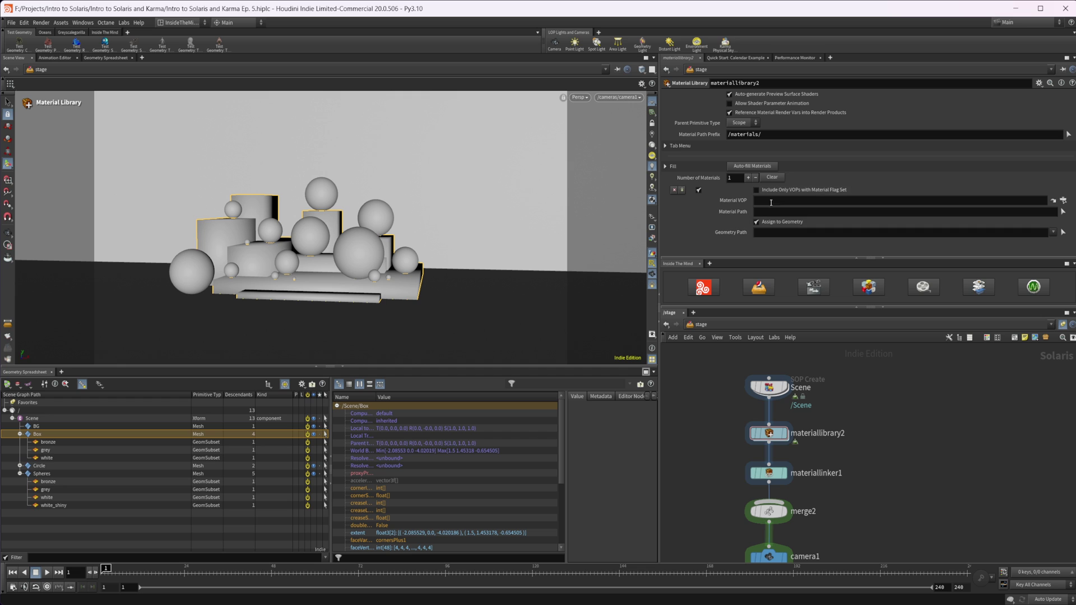
click(771, 472)
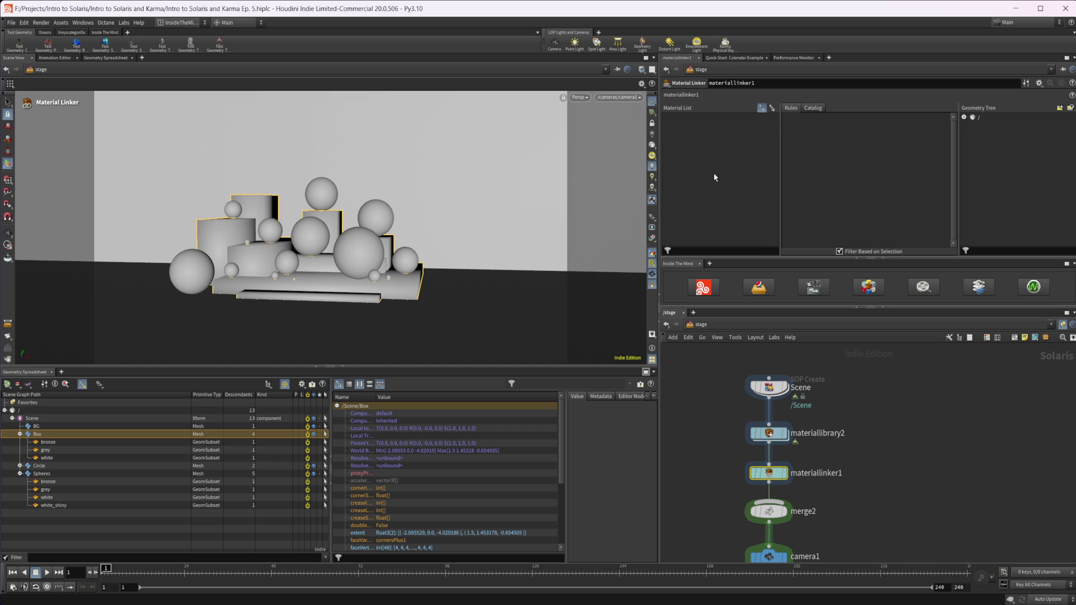
Replace the existing material library with a fresh Material Library node wired between Scene and materiallinker1.
click(767, 440)
key(Delete)
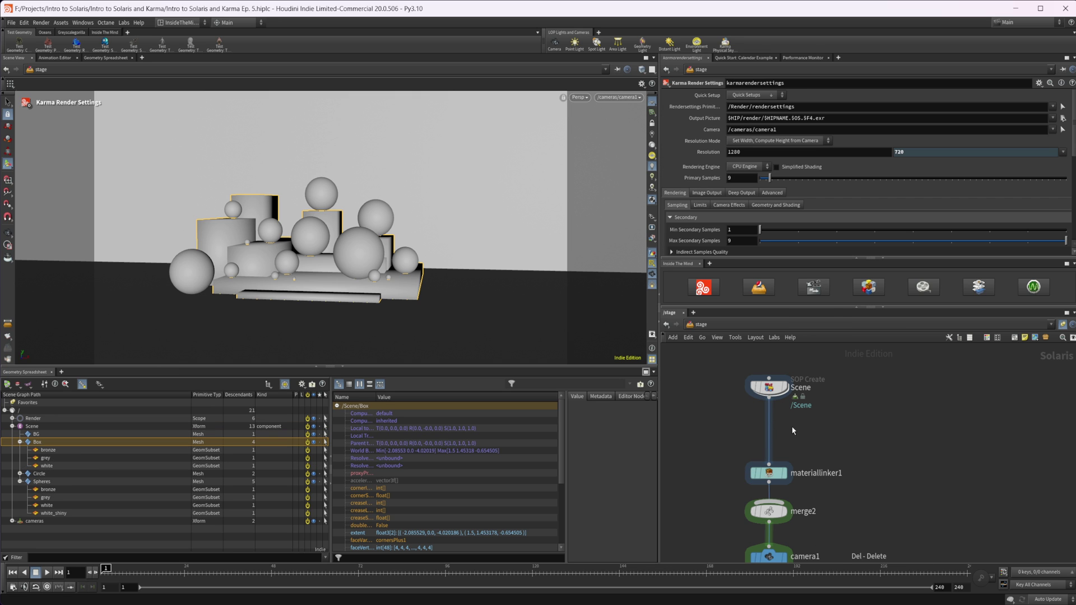
key(Tab)
mouse_move(794, 431)
text(mat)
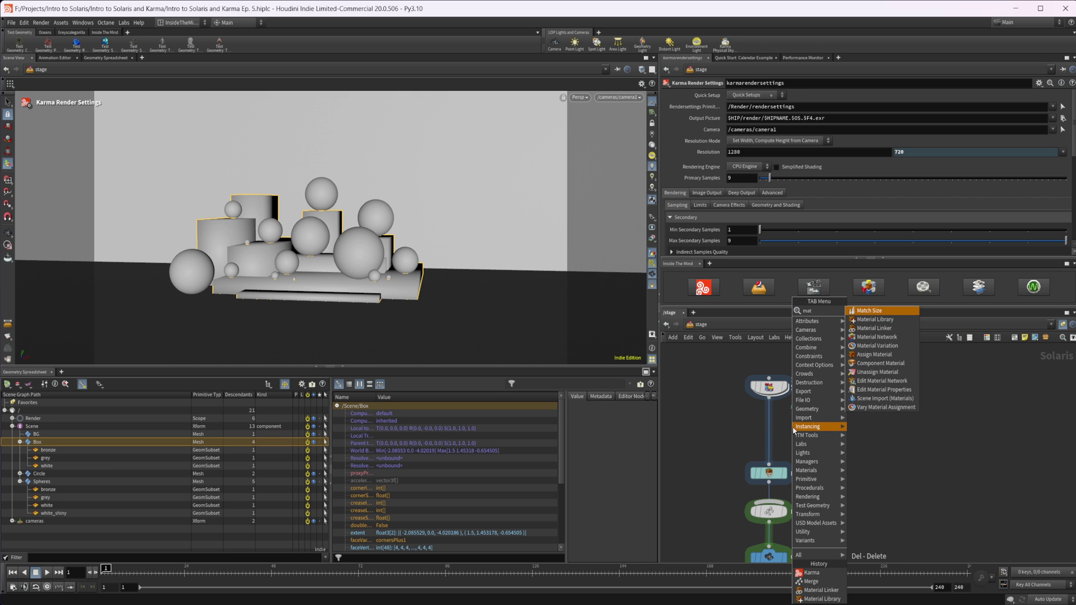
key(Down)
key(Return)
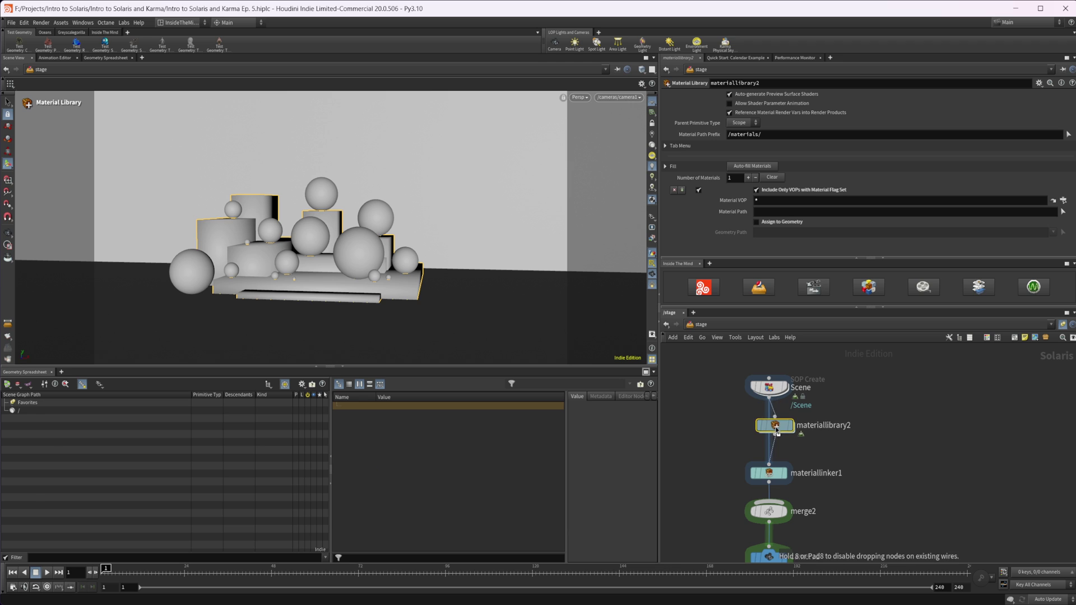
click(777, 433)
Inside the new material library, add a Karma Material Builder and name it Base.
double_click(766, 429)
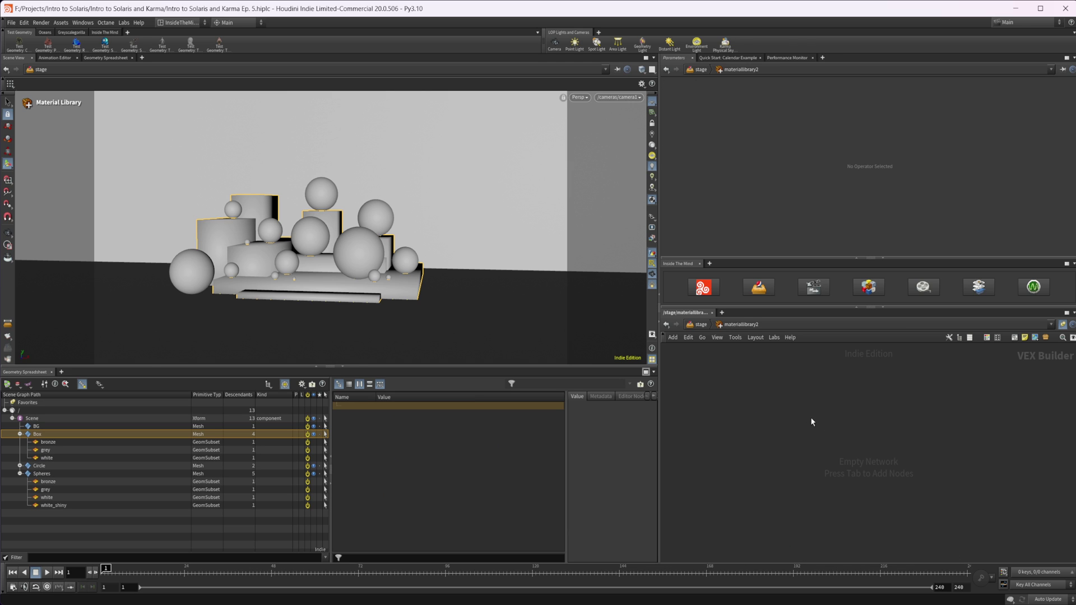
key(Tab)
text(ka)
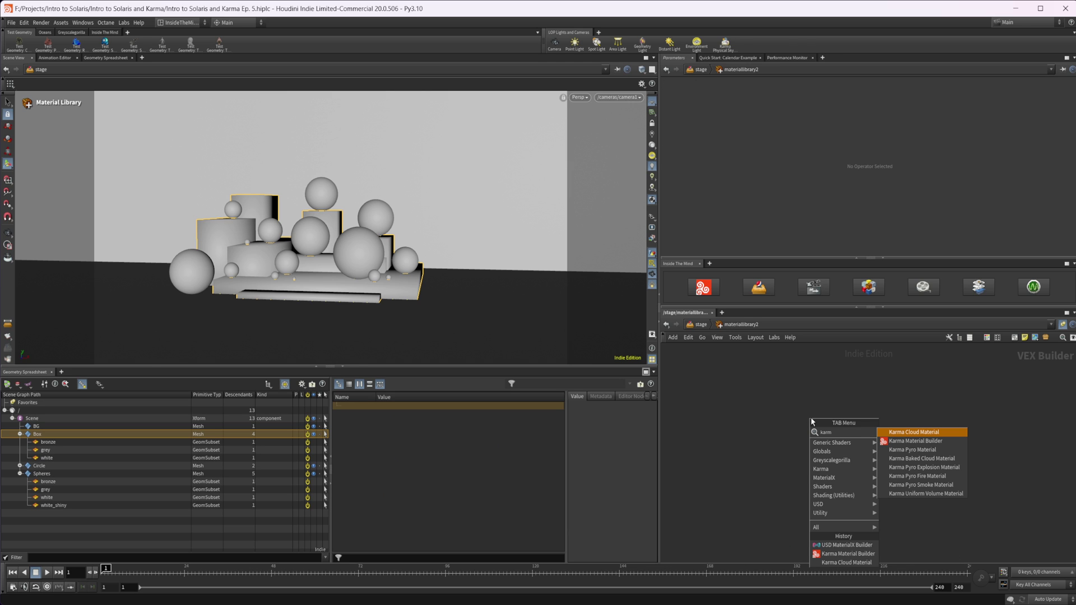
key(Down)
key(Return)
click(811, 417)
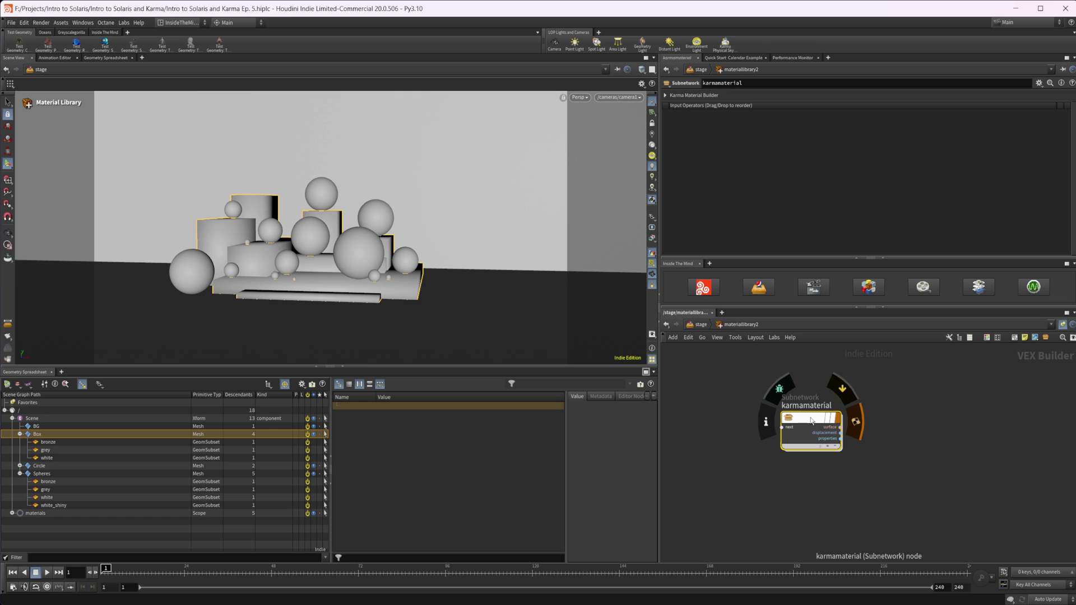
double_click(807, 406)
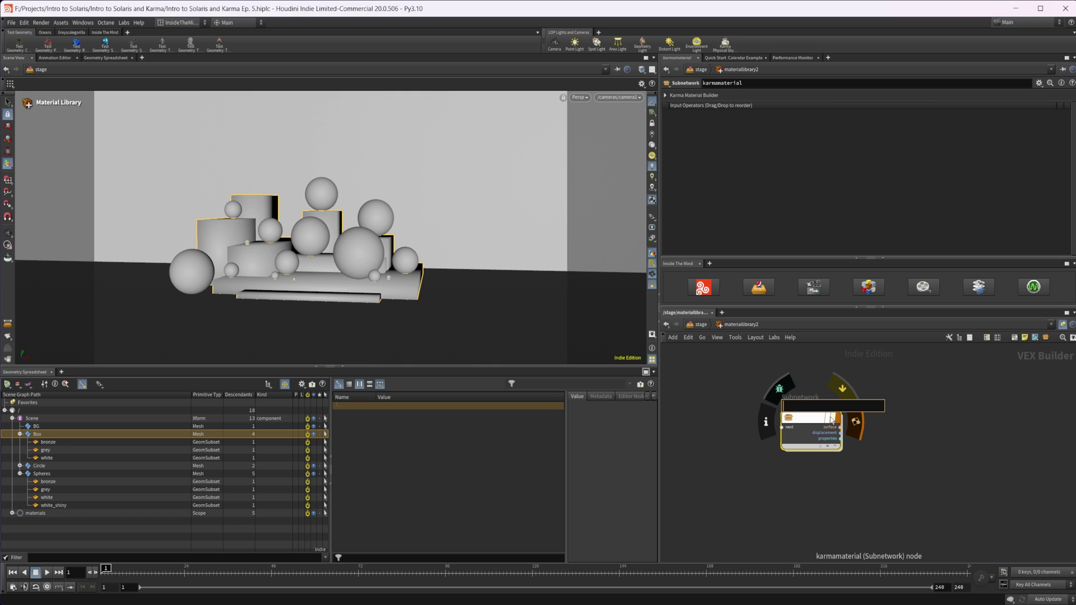
text(Base)
key(Return)
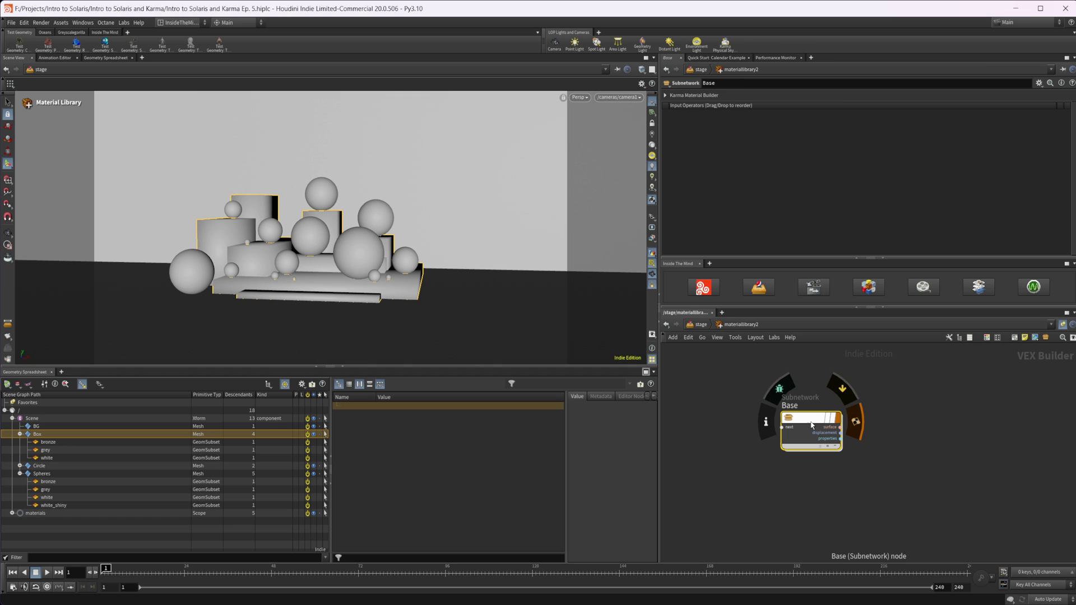
Increase the specular roughness of the mtlxstandard_surface shader inside Base and return to the stage network.
double_click(807, 424)
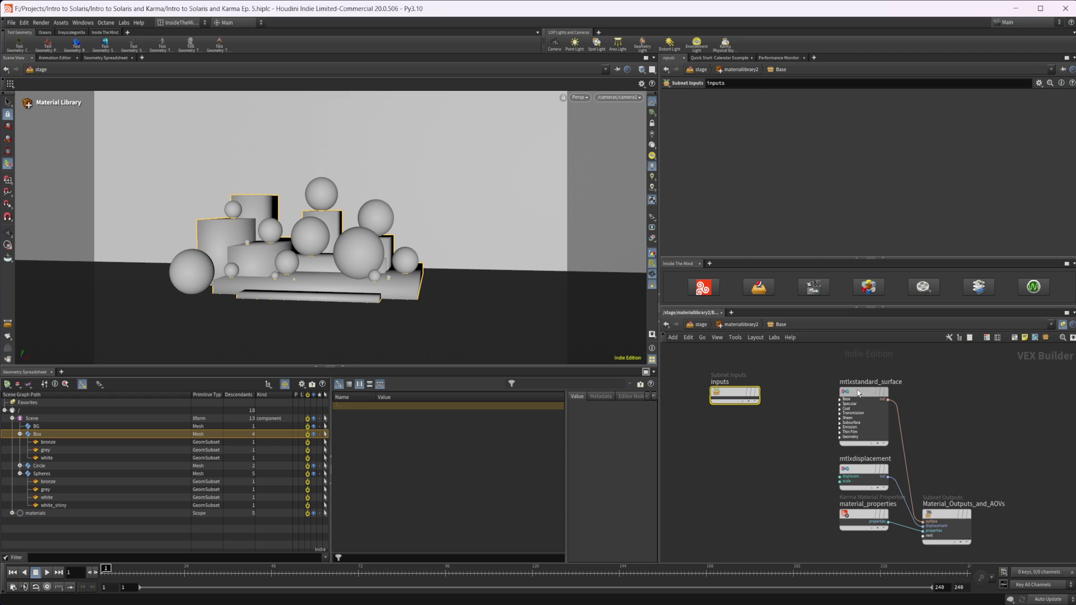
click(863, 409)
click(702, 169)
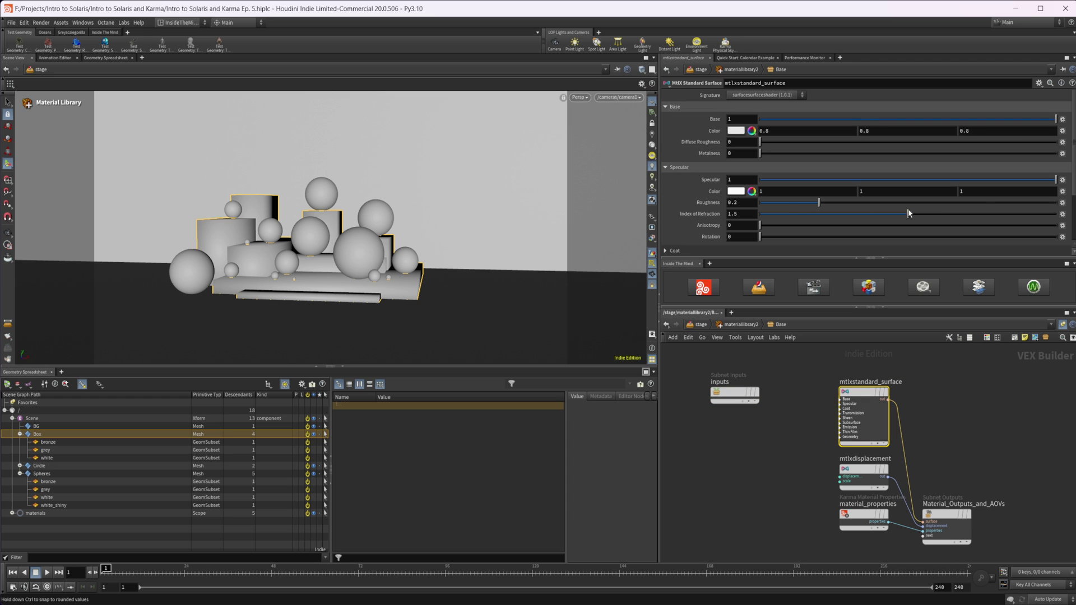
drag(932, 203, 1023, 203)
key(u)
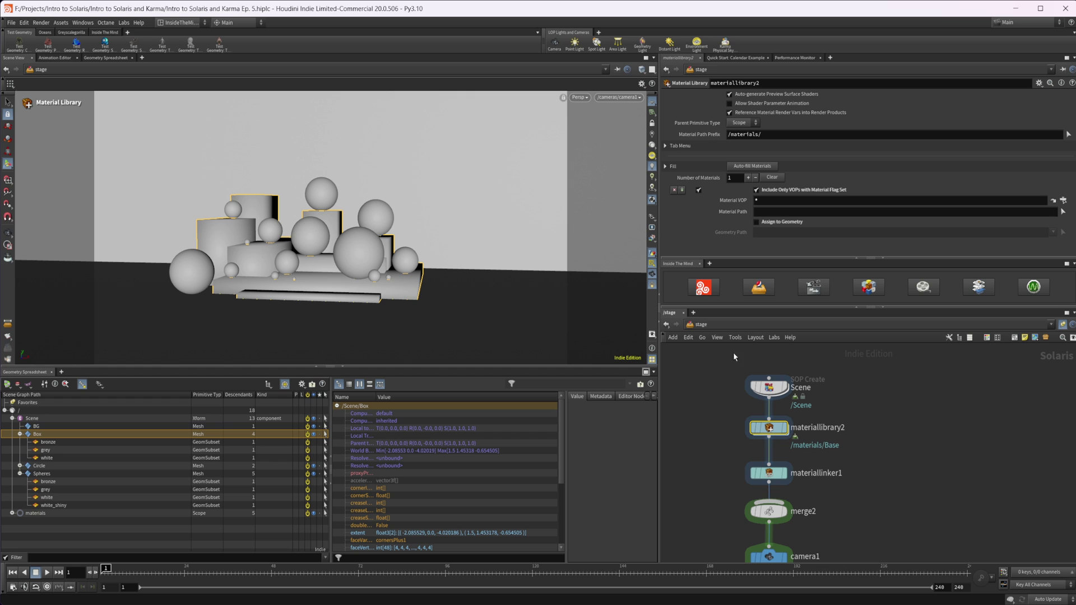
In materiallinker1, add /materials/Base from the material list as an assignment rule.
click(774, 477)
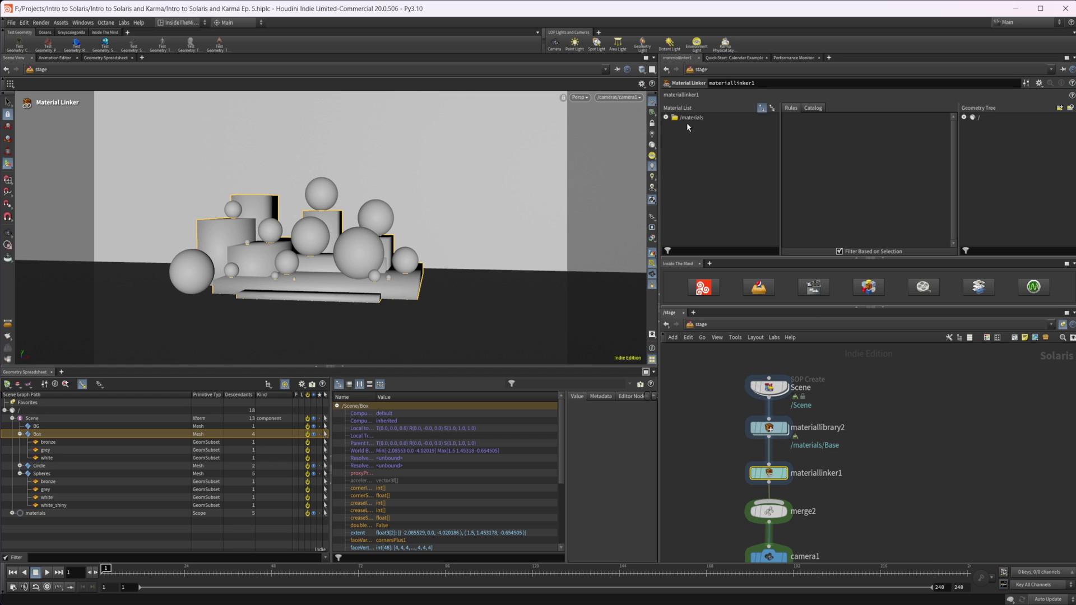
click(666, 117)
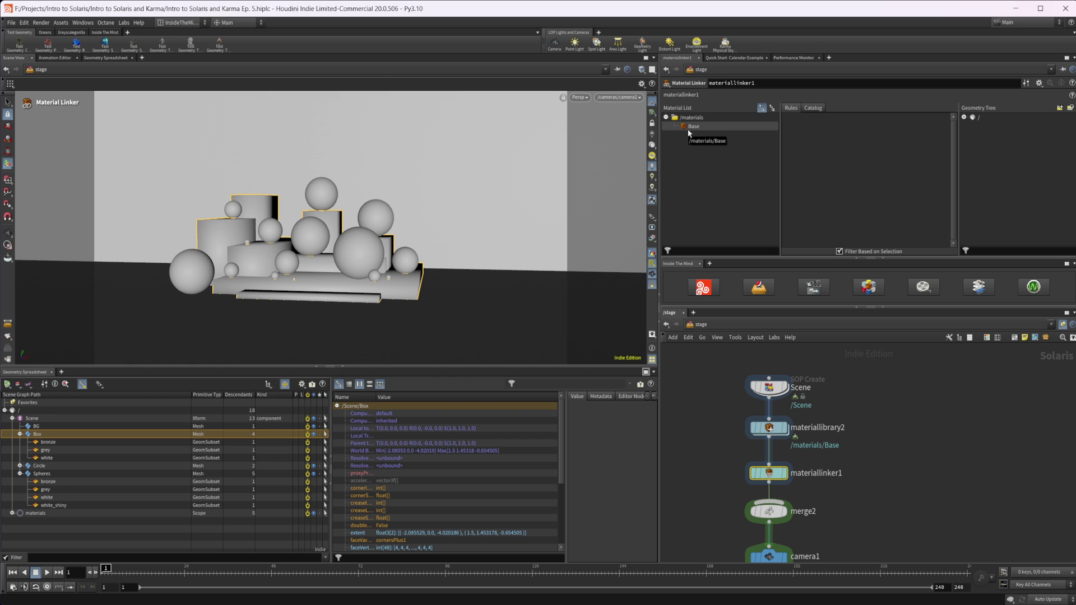
drag(698, 133, 830, 241)
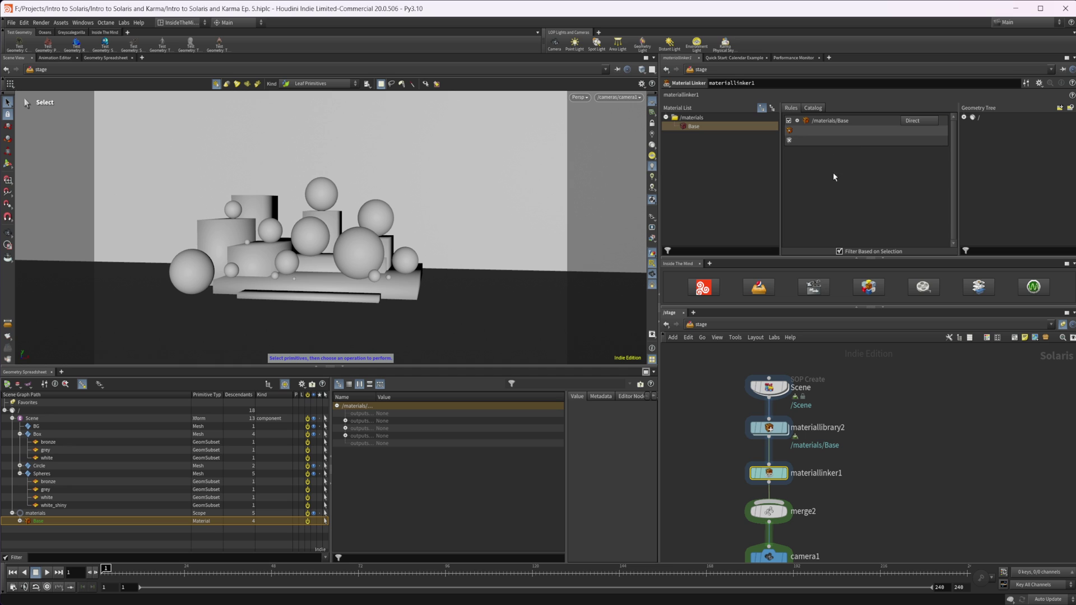
Examine the include and exclude primitive pattern editors of the /materials/Base rule in materiallinker1.
double_click(841, 131)
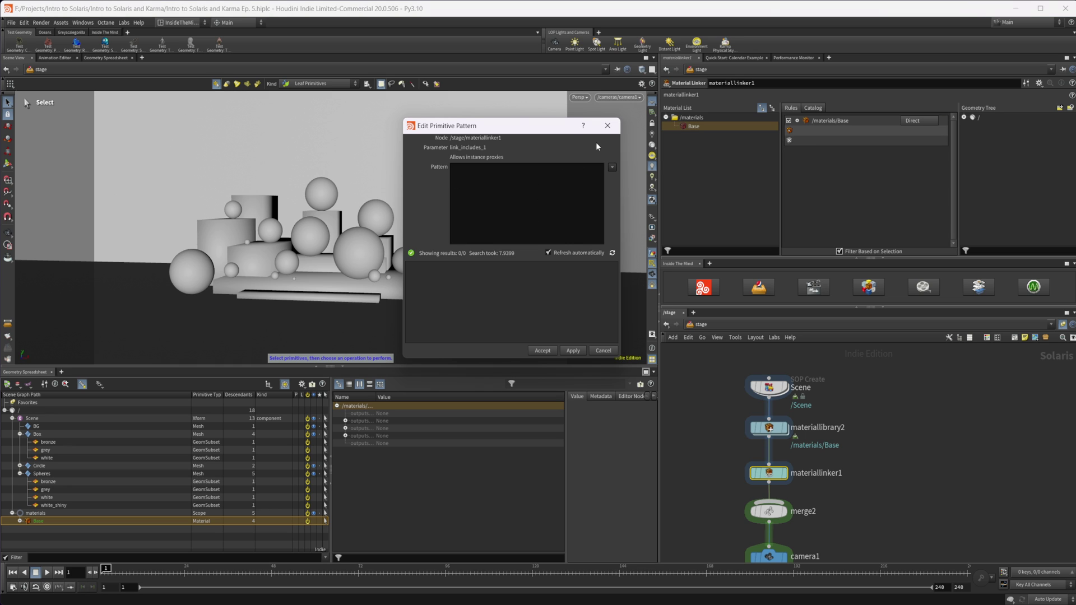
click(607, 126)
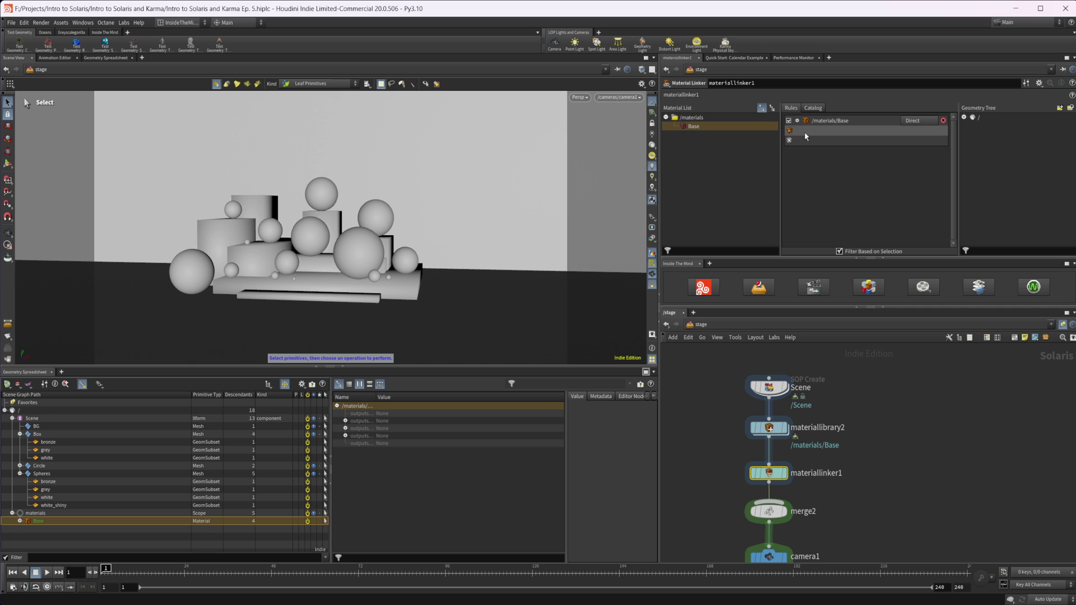
double_click(807, 140)
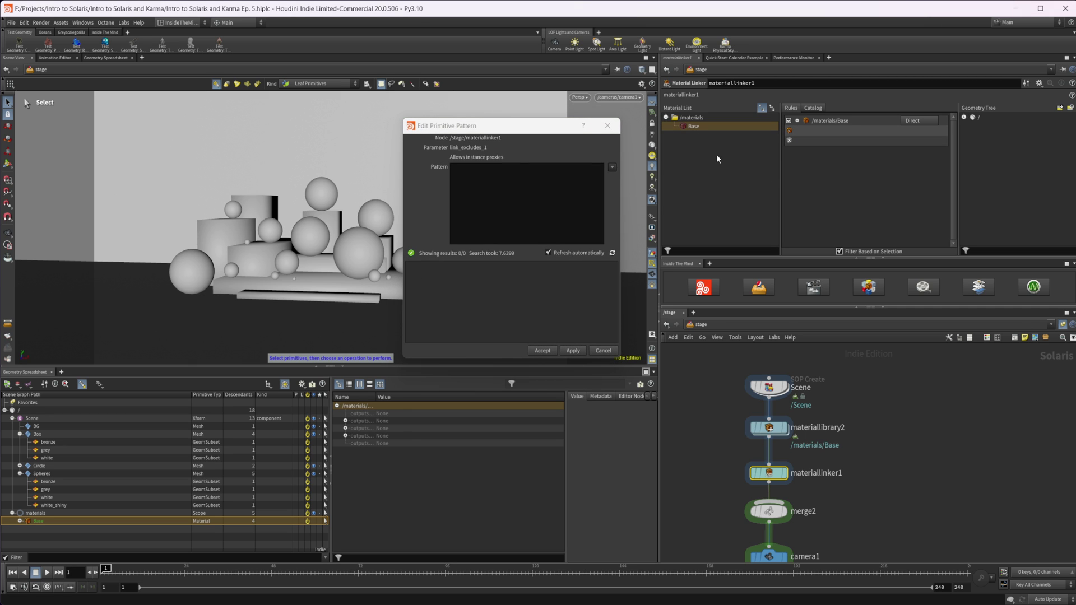
key(Escape)
double_click(809, 142)
click(608, 125)
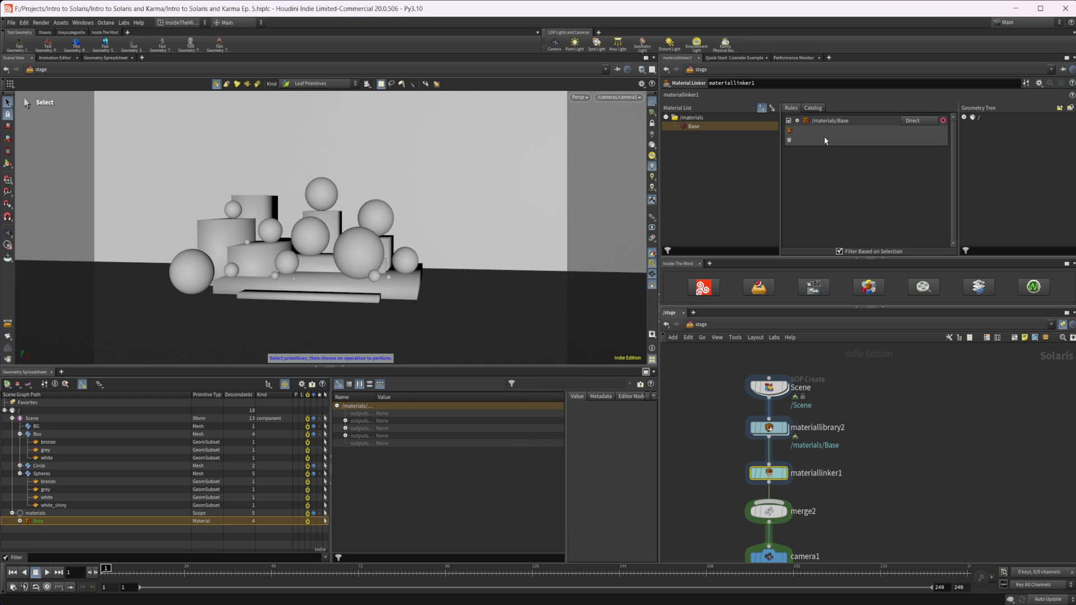
double_click(813, 131)
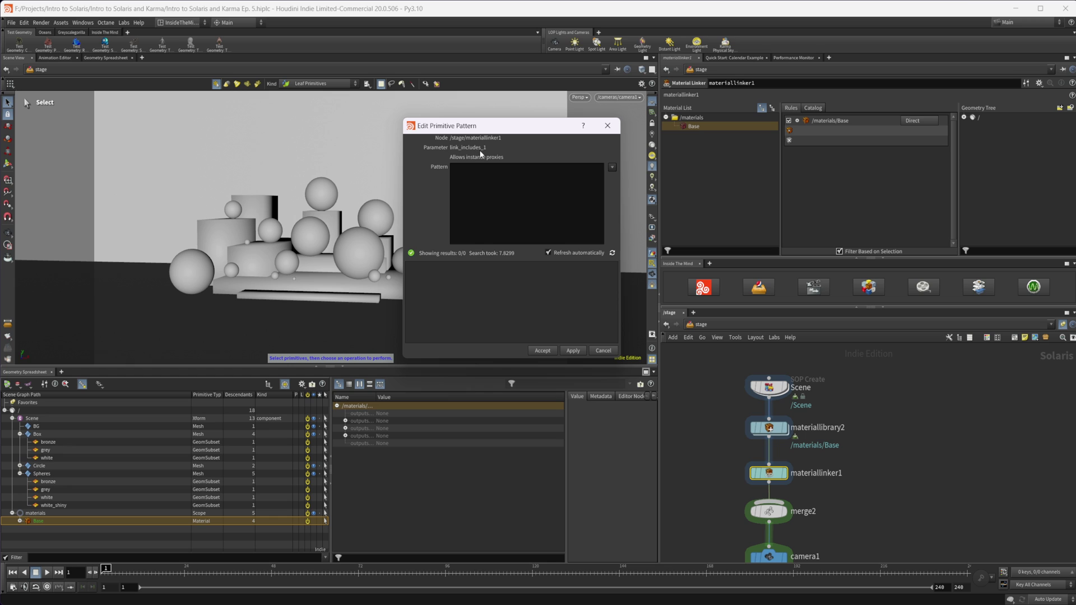
click(607, 125)
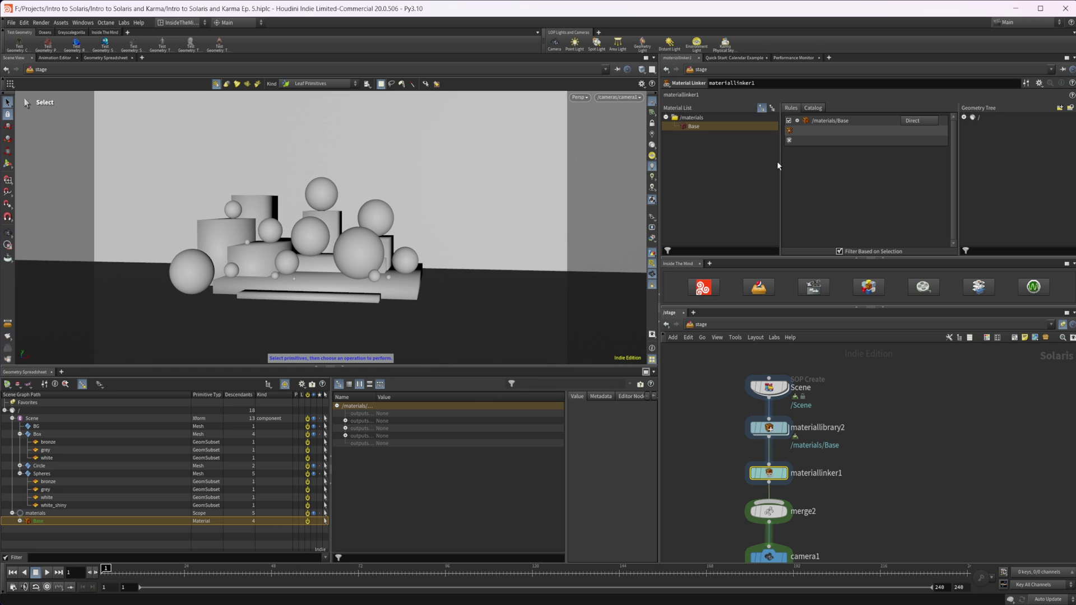
Expand the geometry tree and assign /Scene/Box and /Scene/Circle to the /materials/Base rule.
click(964, 118)
click(973, 127)
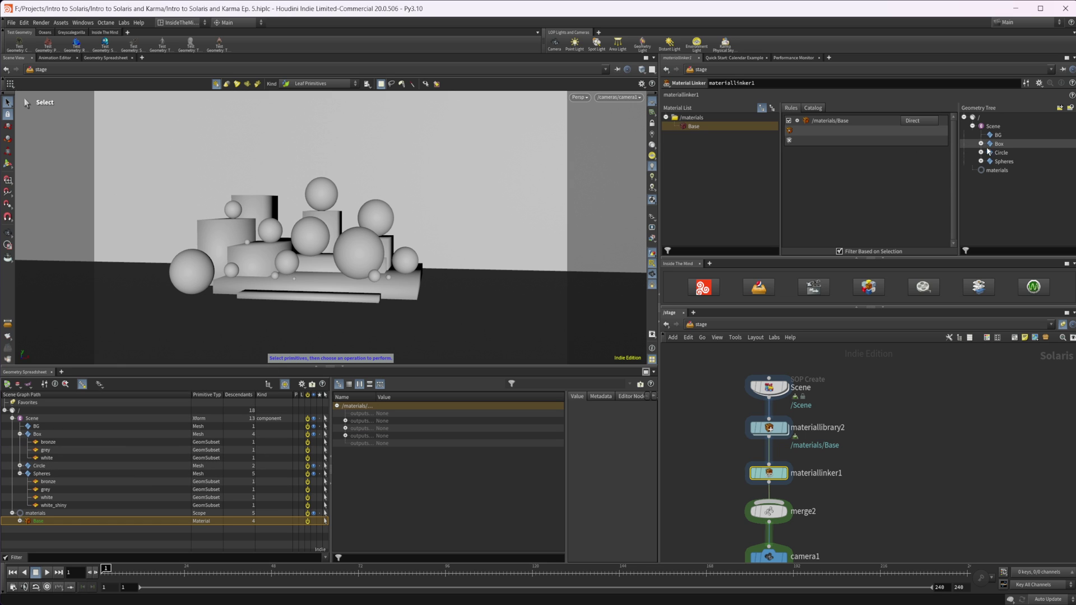
drag(999, 144, 874, 133)
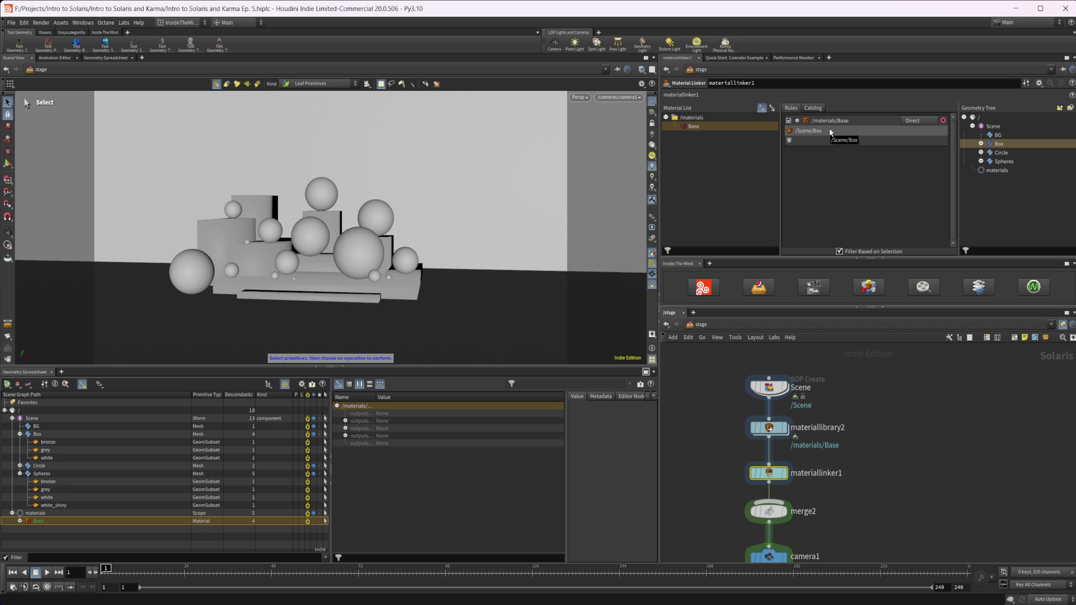
drag(1000, 153, 835, 136)
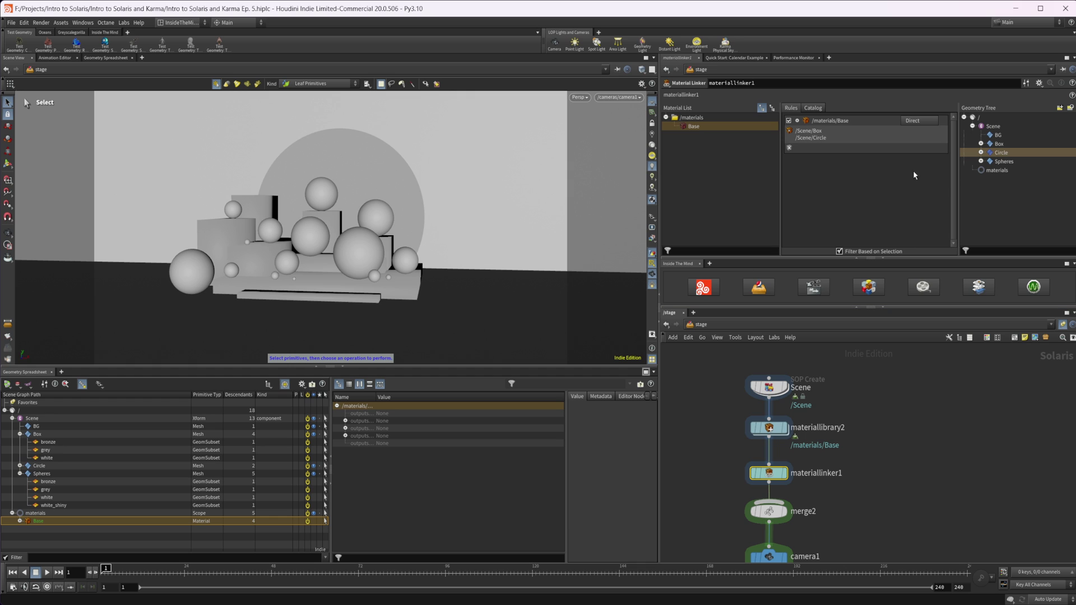
Replace the Base rule's include pattern with the All Geometry Primitives preset, %type:Boundable.
double_click(809, 134)
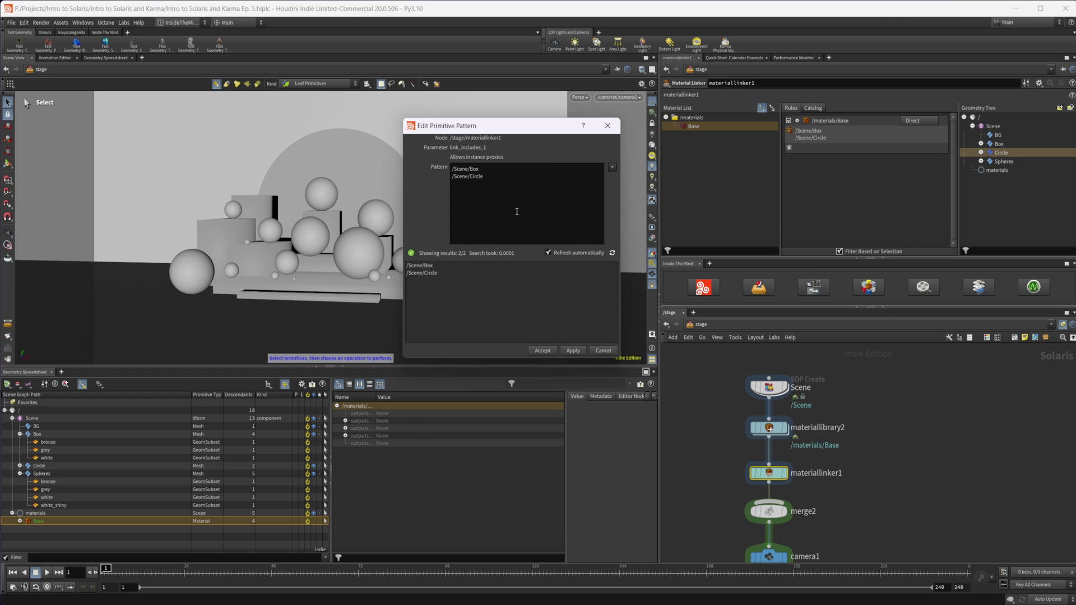
drag(493, 178, 451, 177)
key(BackSpace)
click(612, 168)
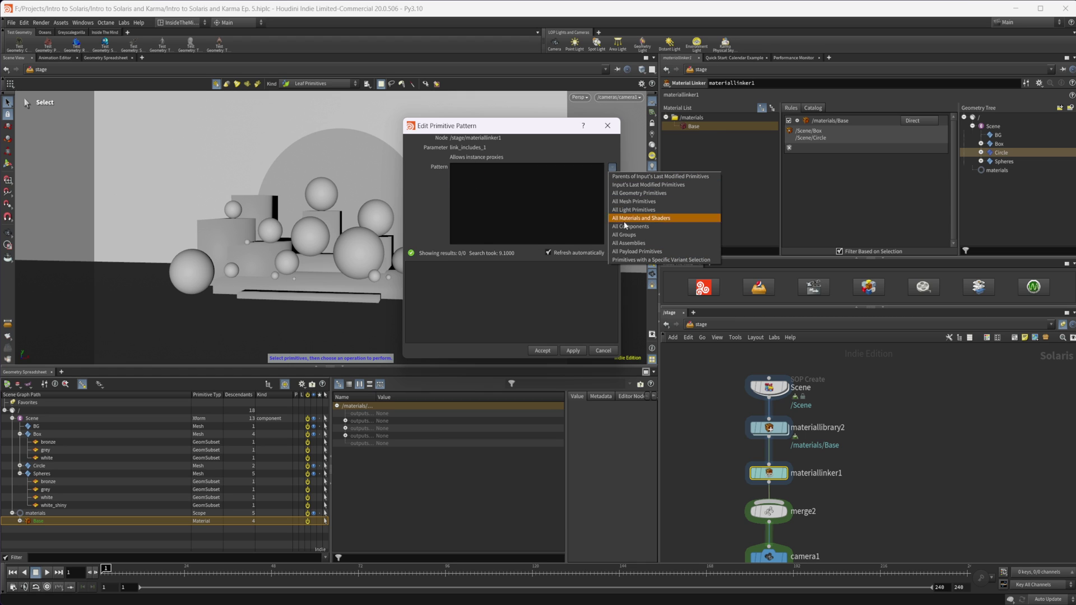
click(654, 192)
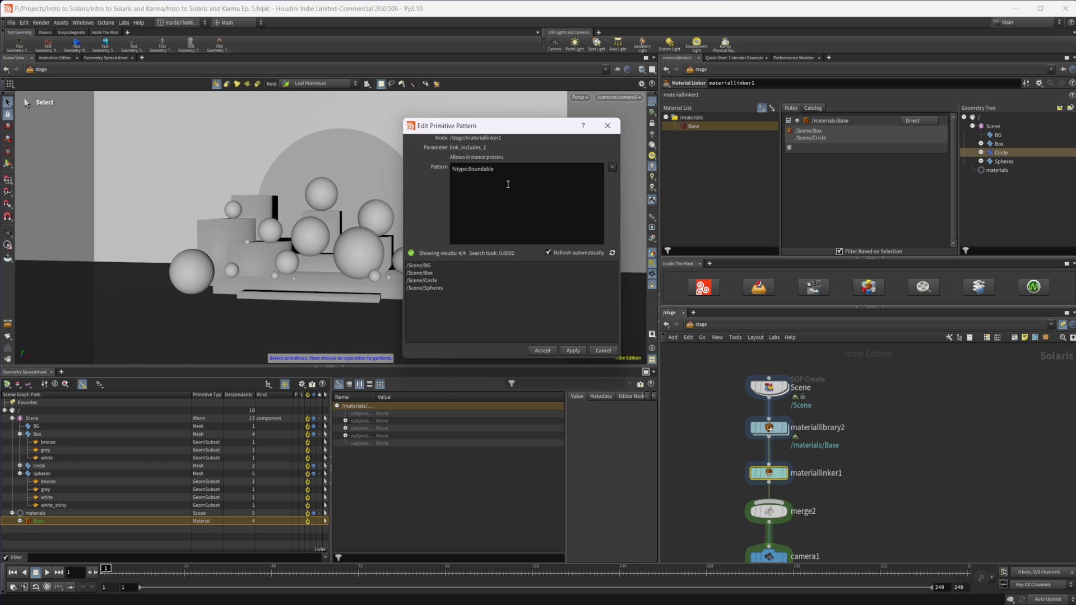
click(612, 167)
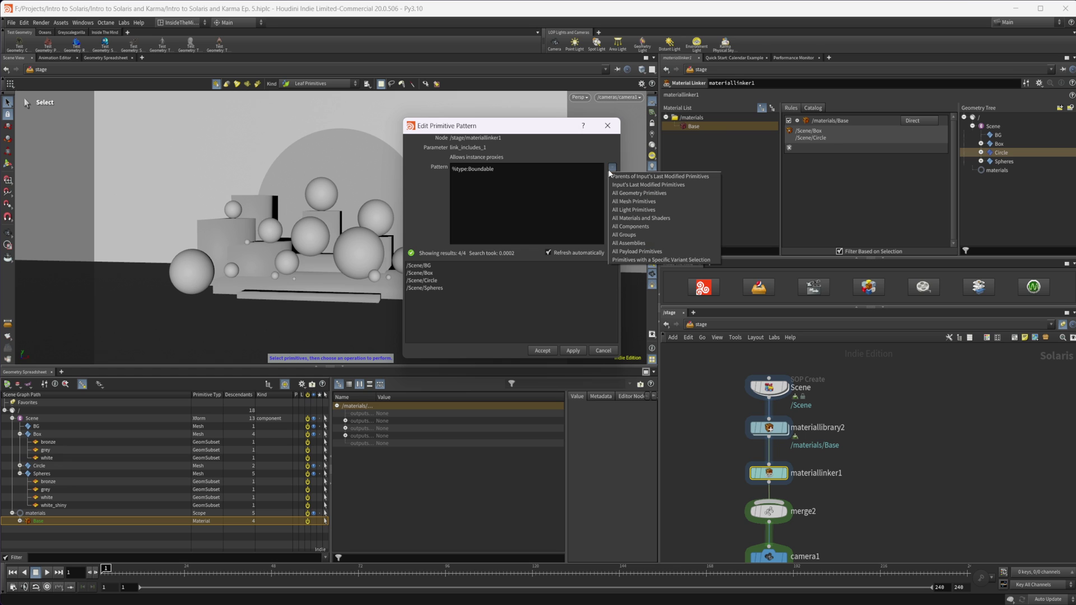
click(480, 258)
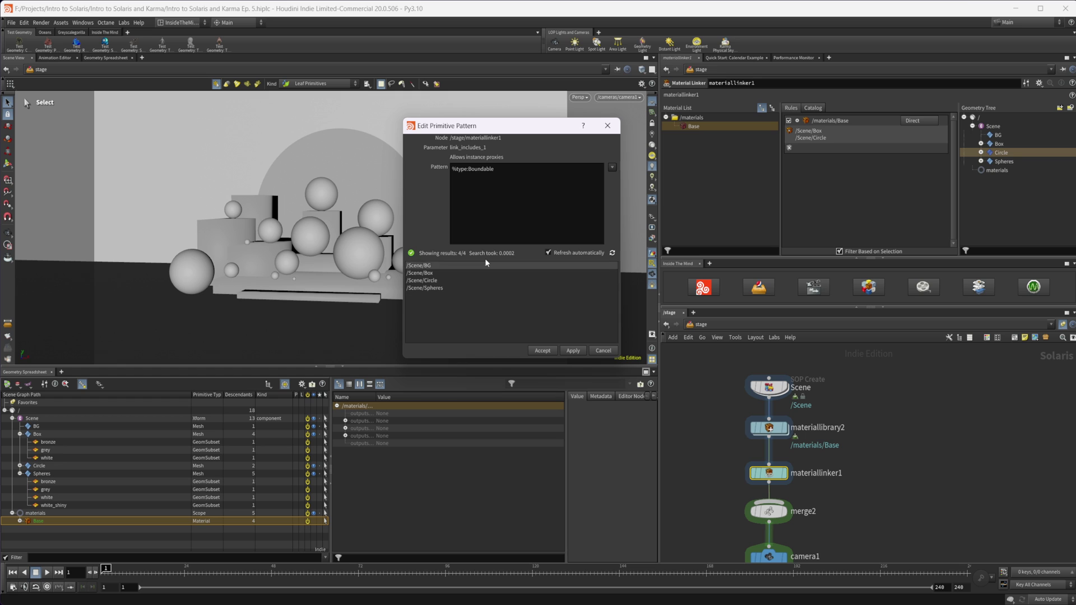
Change the Base rule's include pattern to /Scene/* and apply it.
drag(494, 169, 436, 176)
key(BackSpace)
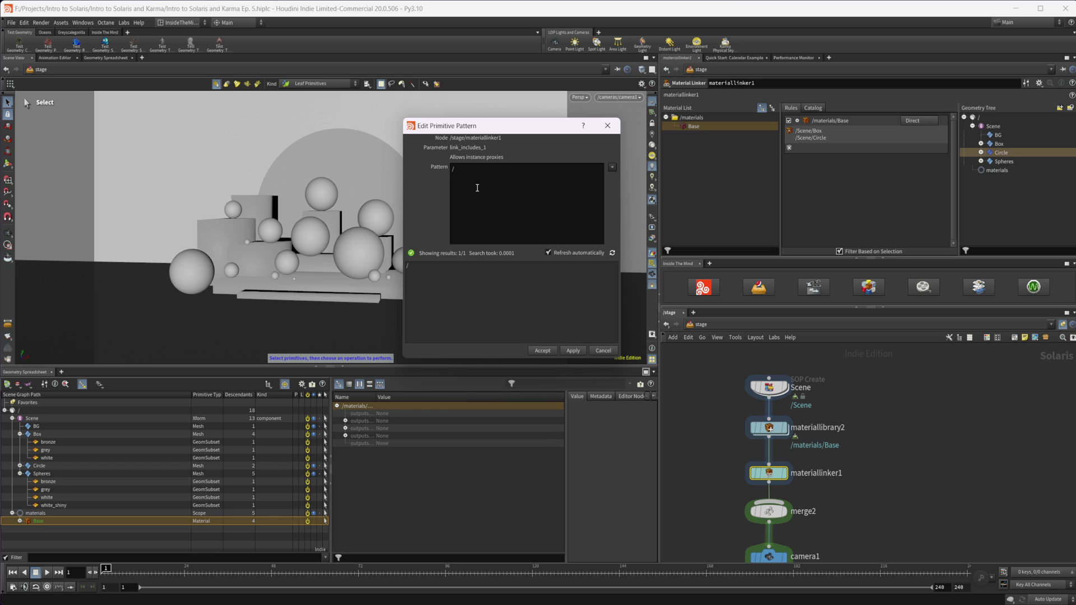
text(ene/)
text(*)
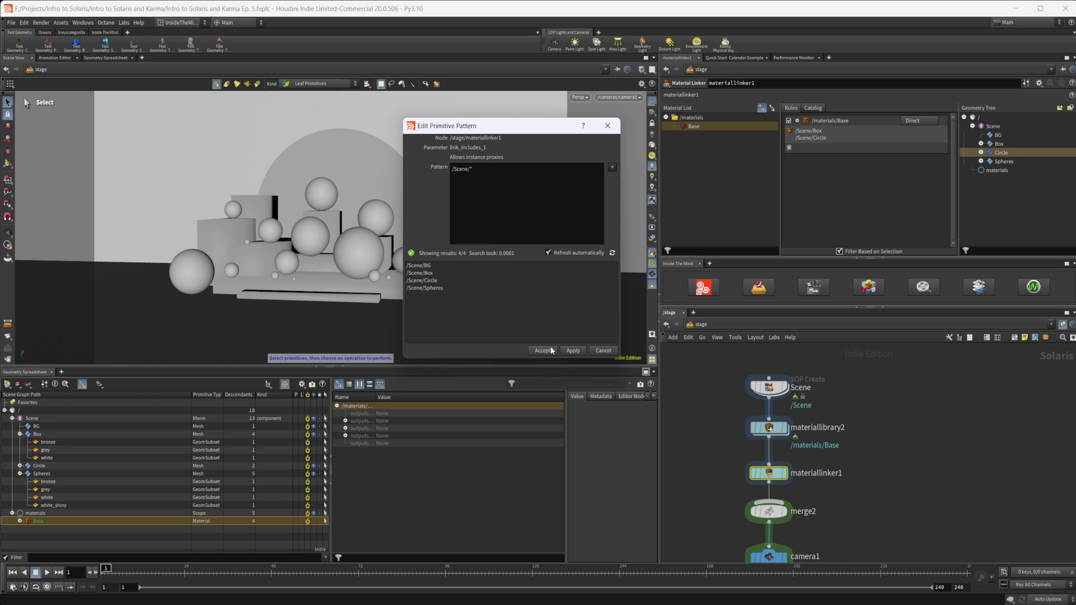
click(572, 350)
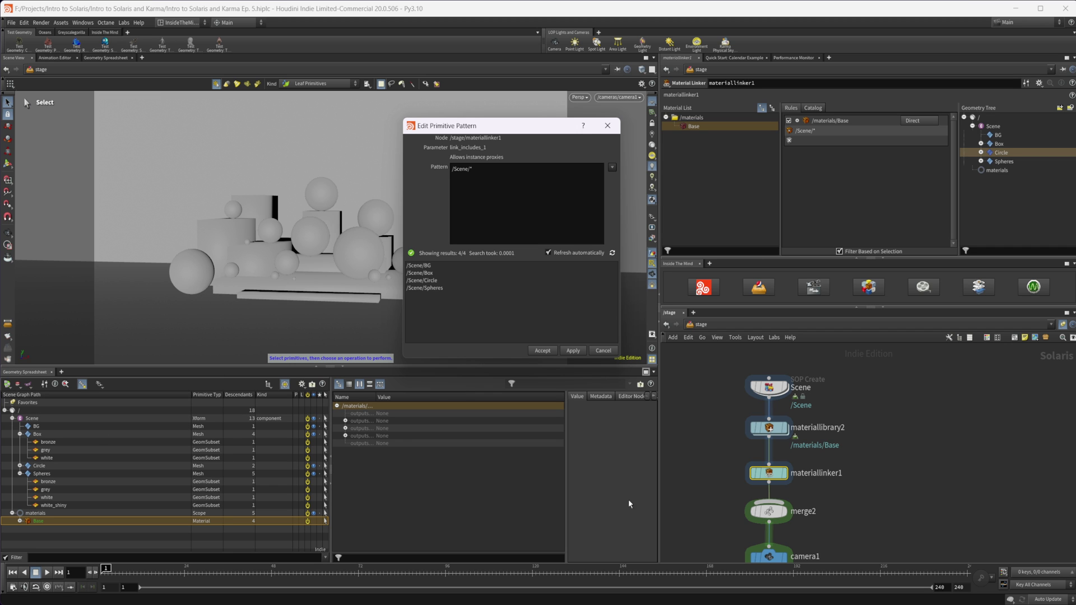
Inside the Scene node, set the name value of name11 to /GEO/Spheres and return to the stage network.
double_click(769, 387)
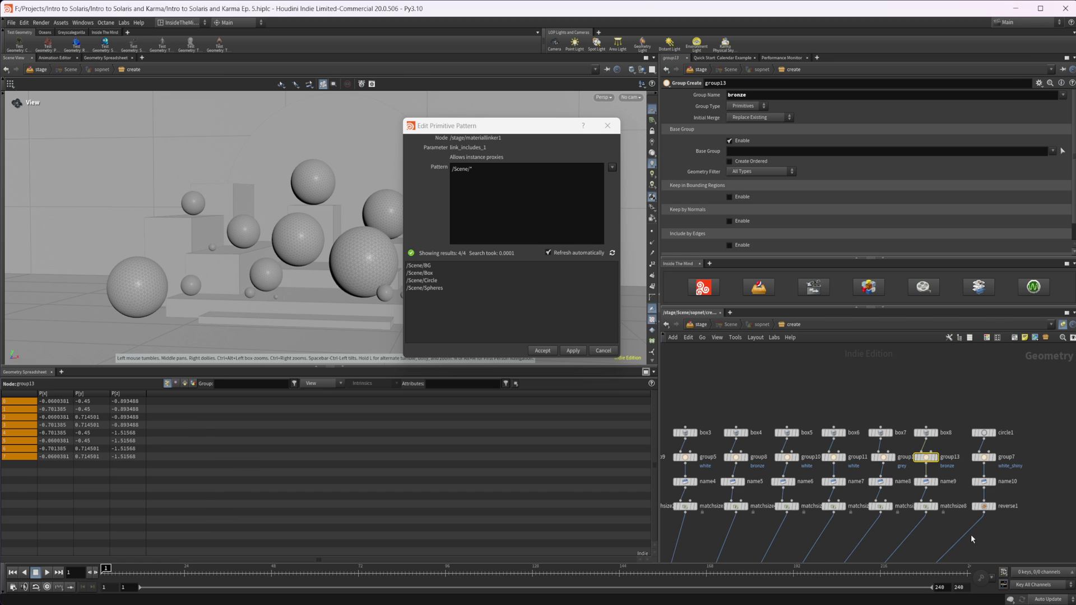
middle_drag(971, 533, 852, 454)
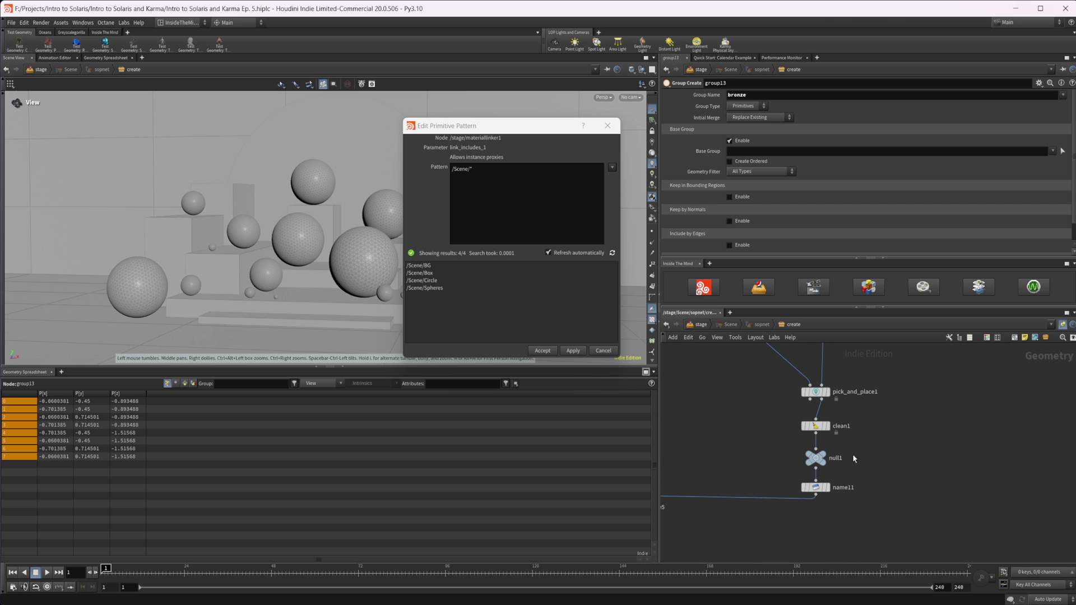
click(816, 487)
click(753, 162)
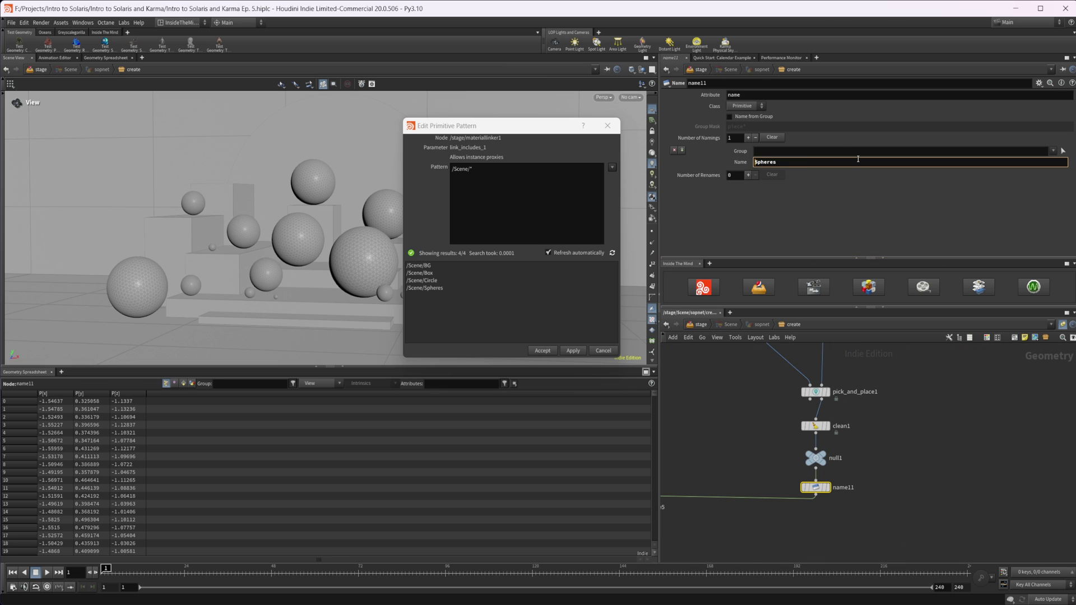
text(/GEO/)
click(700, 324)
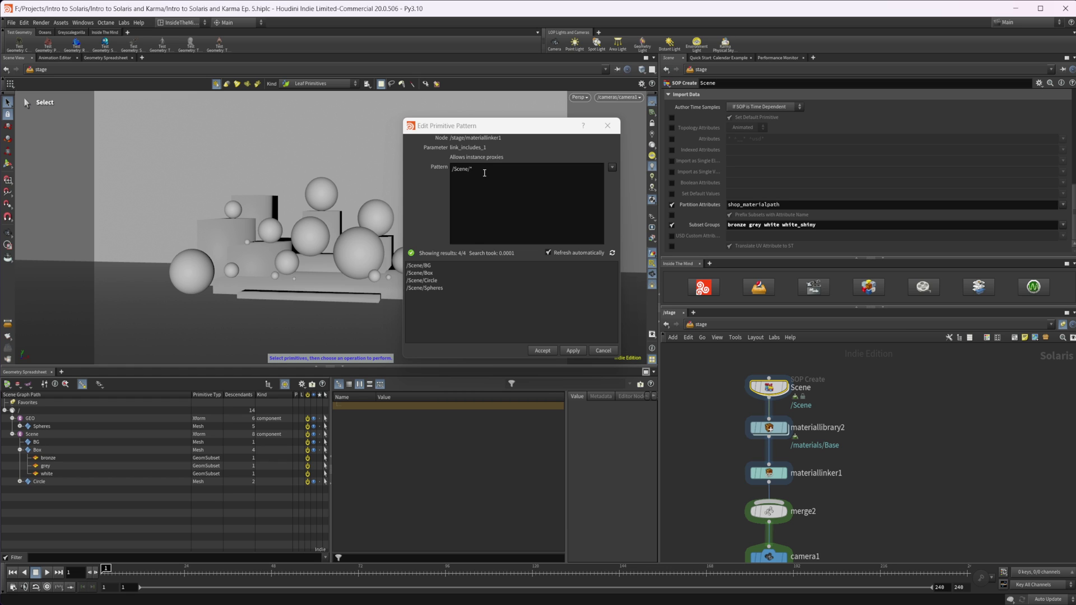
Replace the Base rule's include pattern with * and apply it.
drag(493, 168, 450, 168)
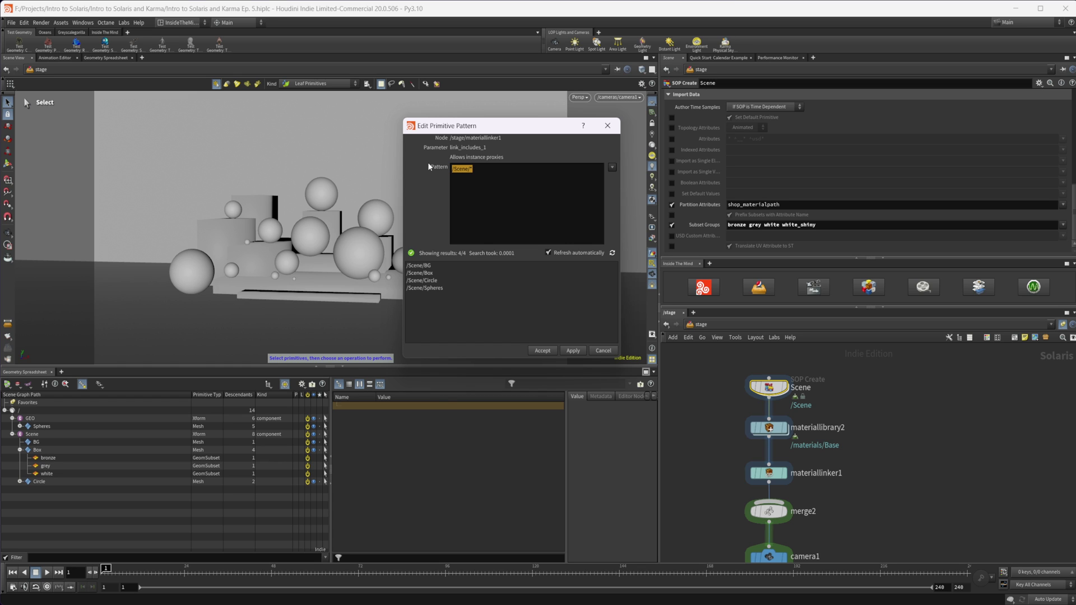
text(*)
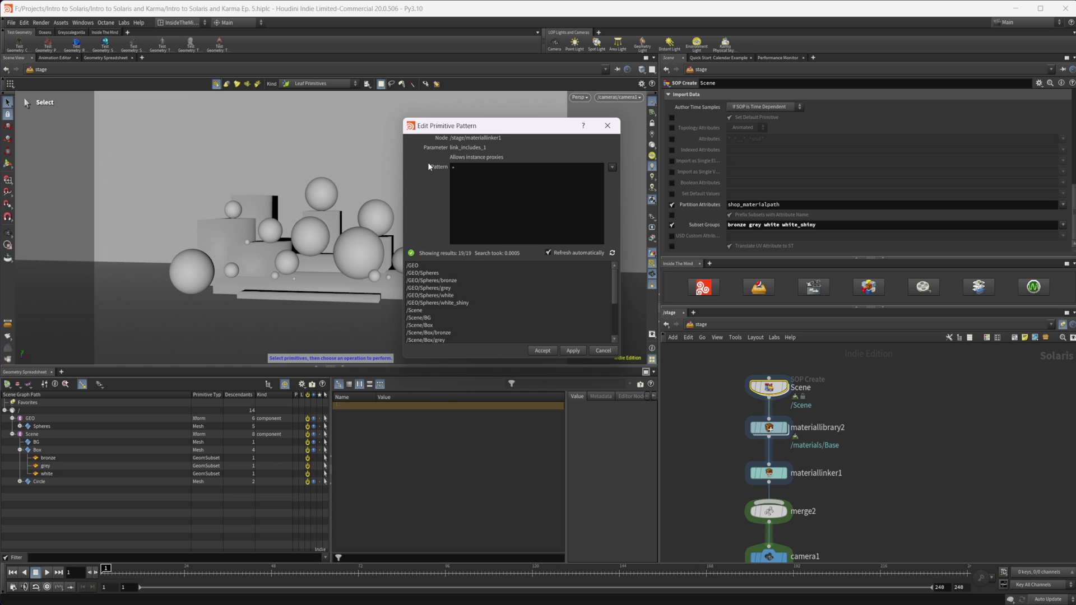
click(580, 352)
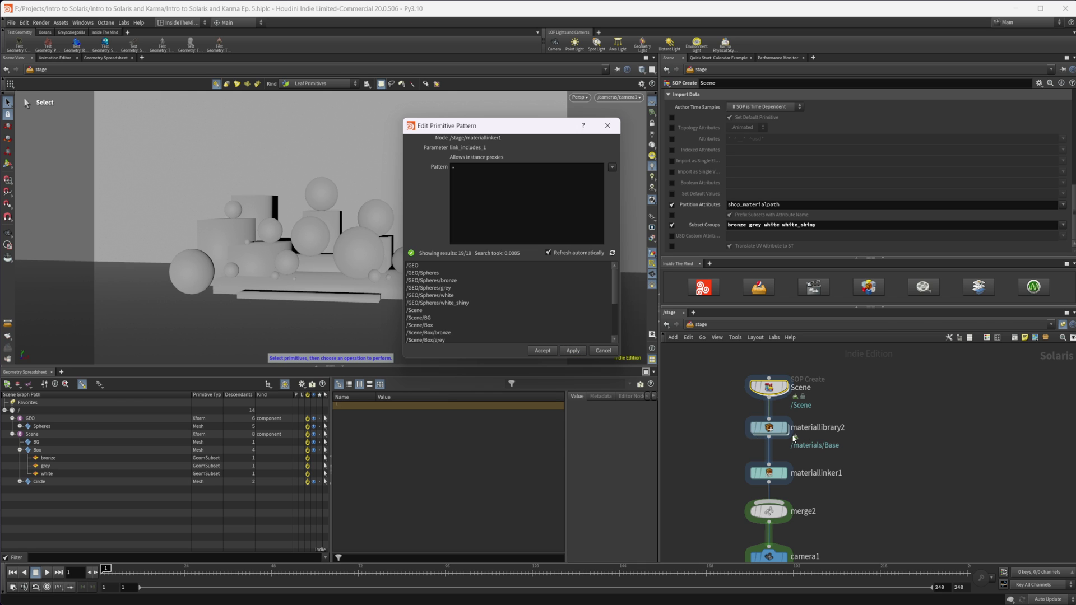
Restore the name value of name11 inside Scene to Spheres, and back on the stage accept the Base rule's primitive pattern.
click(774, 391)
double_click(774, 391)
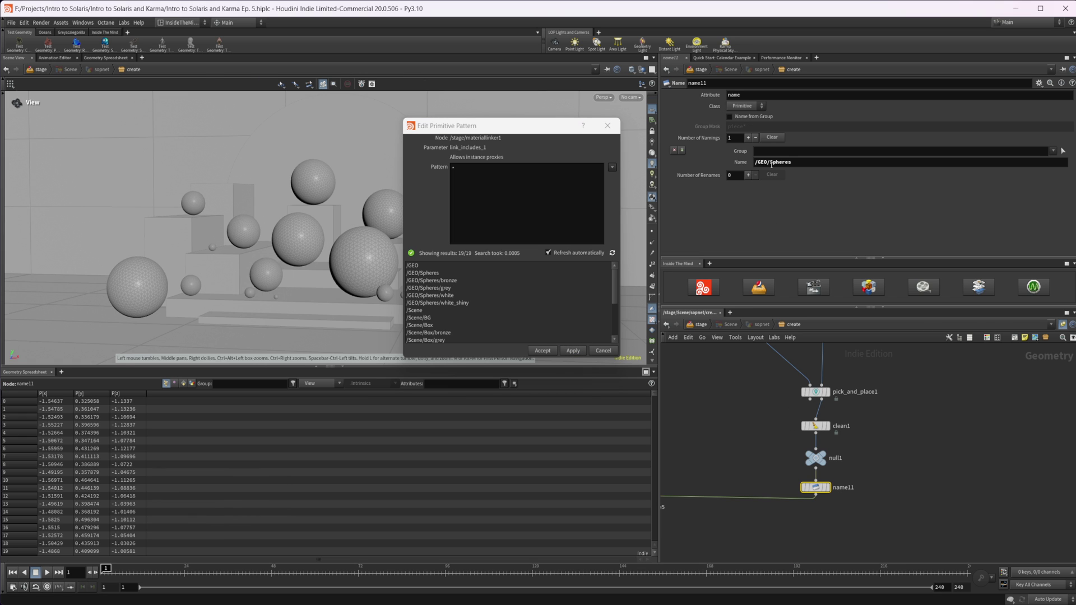
drag(770, 162, 707, 162)
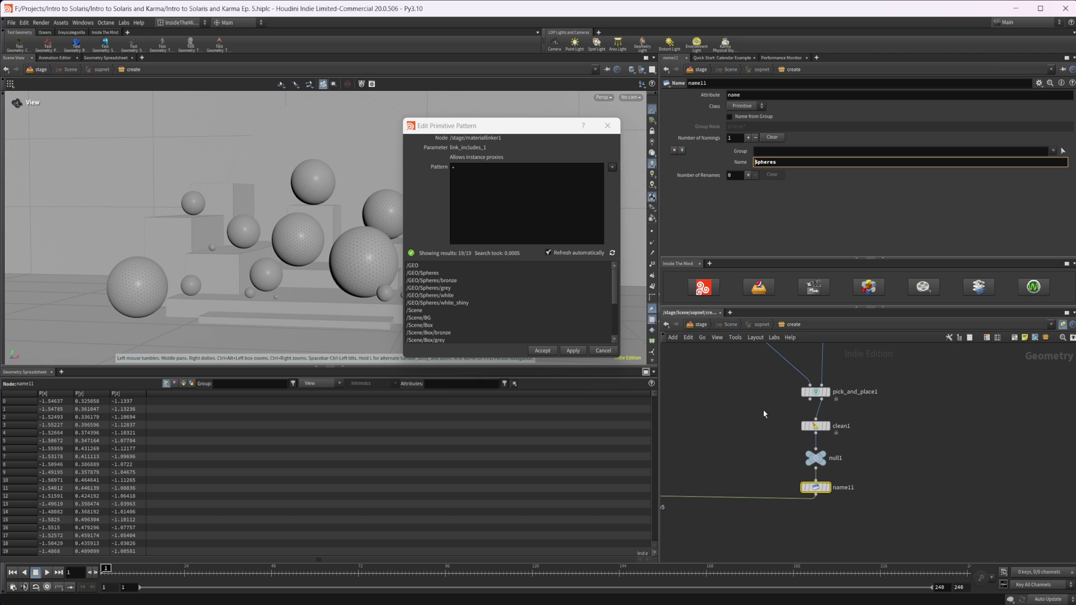
key(BackSpace)
click(700, 324)
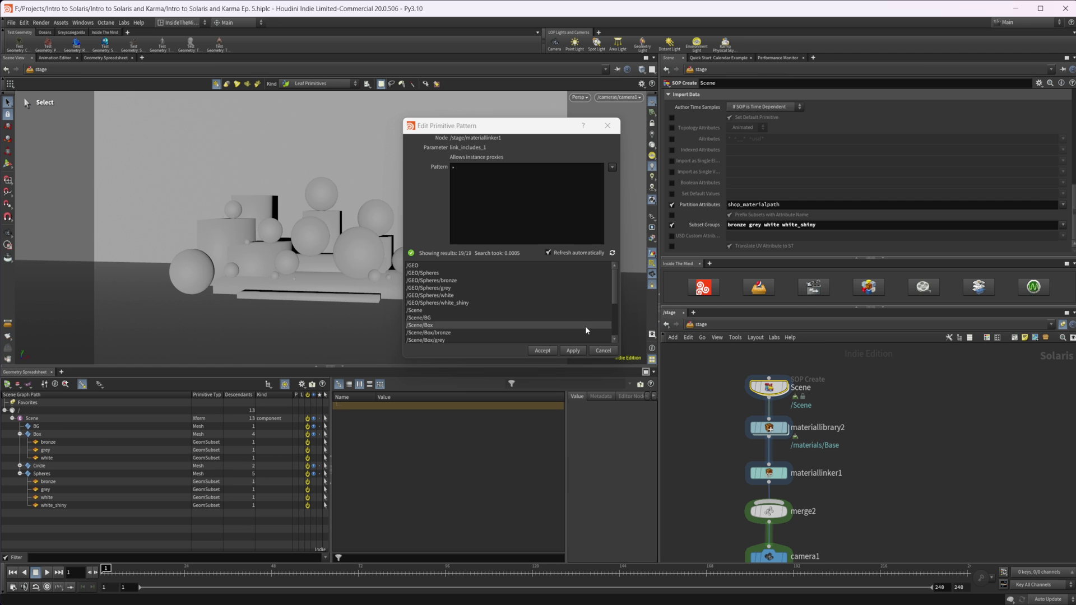
click(543, 350)
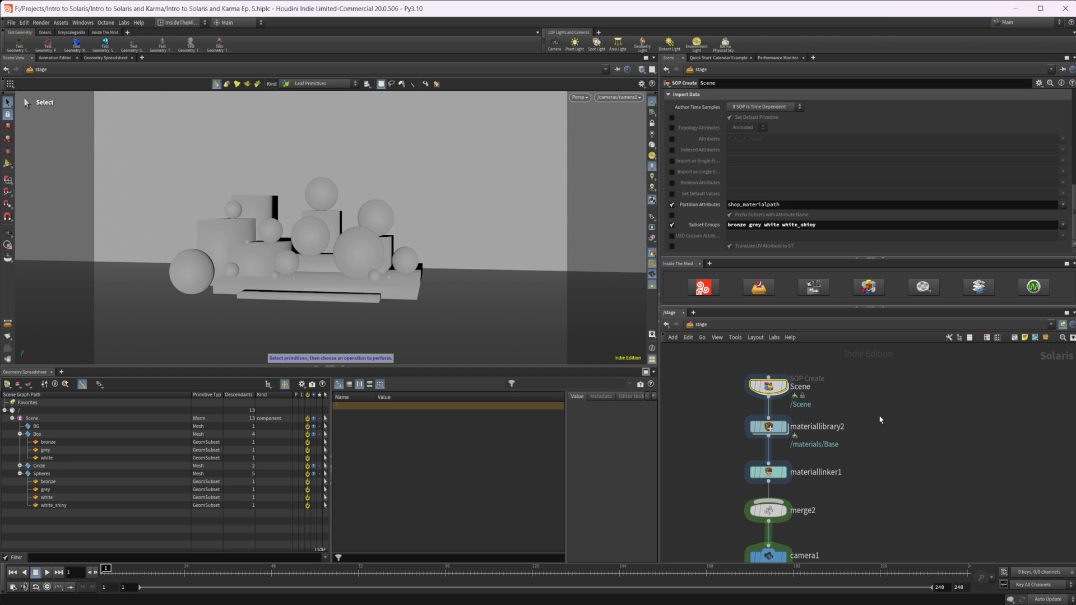
Add an area light, place its node beside the main chain, and set the display flag on karmarendersettings.
scroll(878, 412, down, 3)
scroll(885, 426, up, 1)
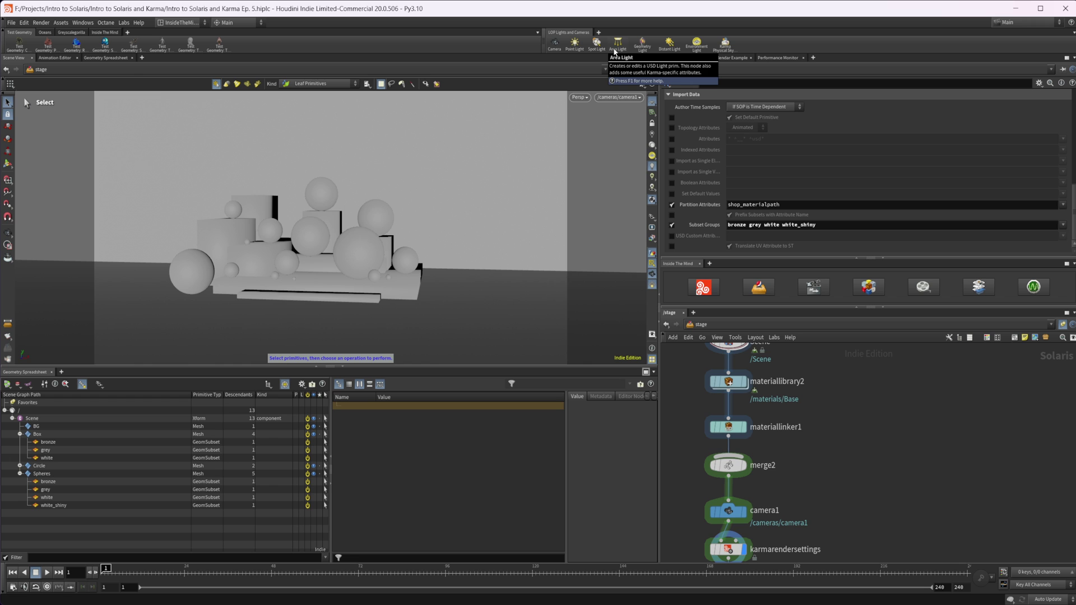
click(616, 45)
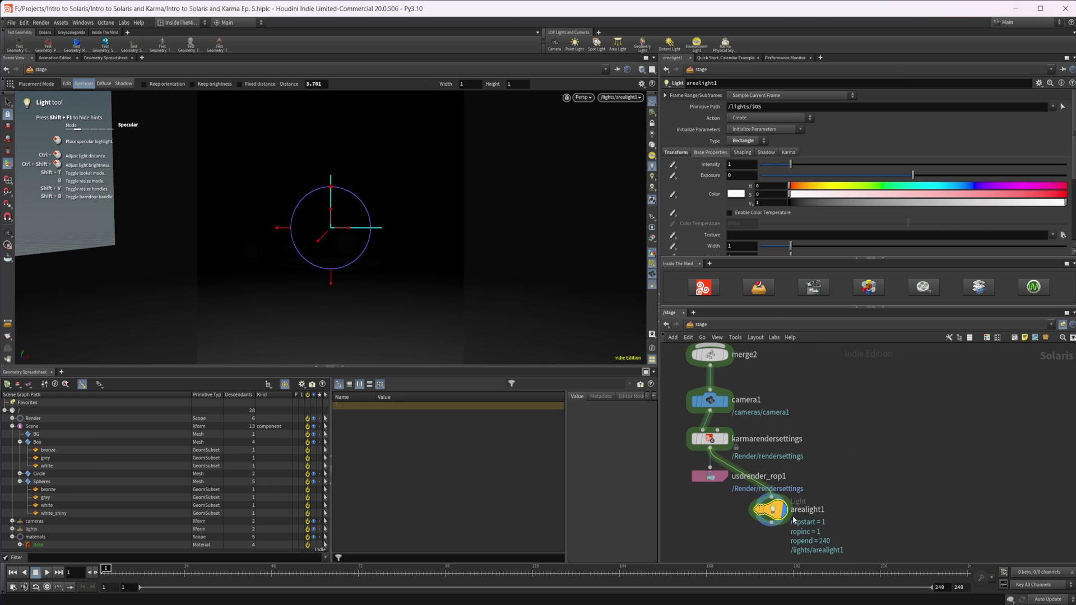
drag(756, 527, 840, 384)
middle_drag(839, 385, 851, 468)
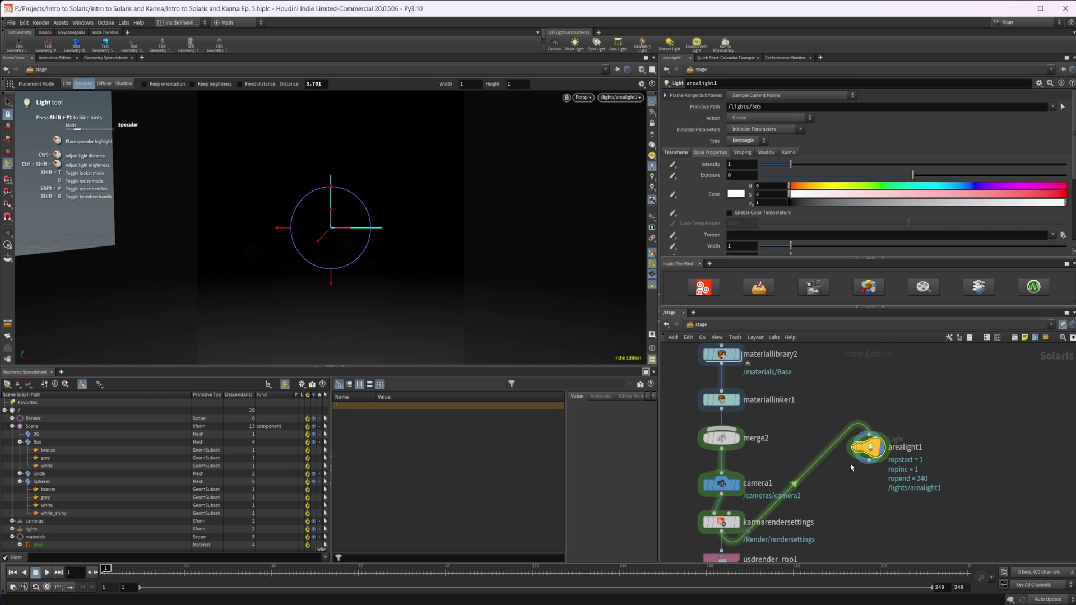
drag(863, 451, 876, 404)
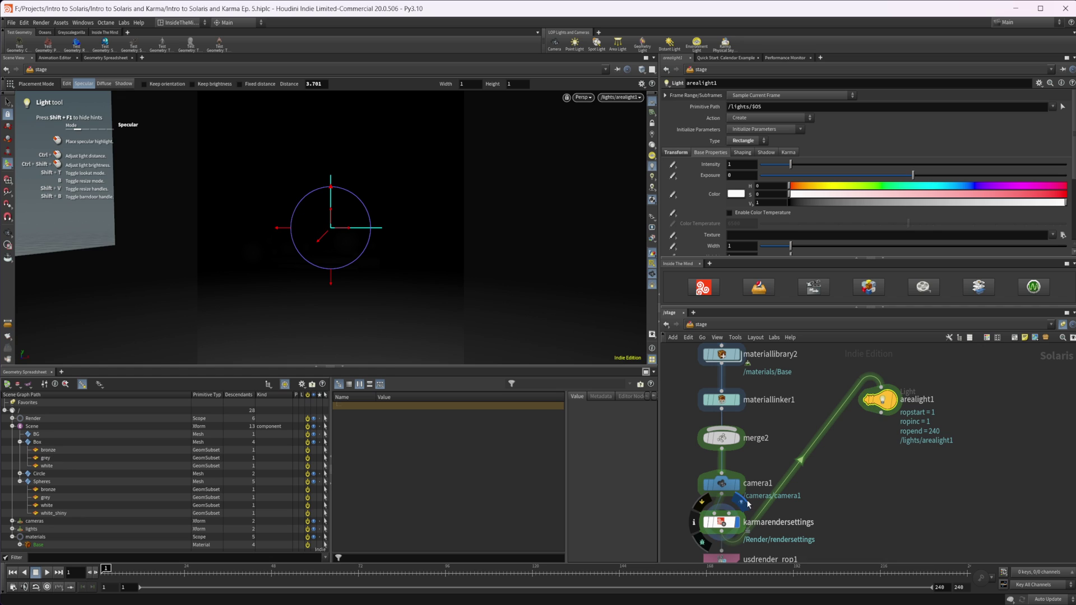
click(742, 501)
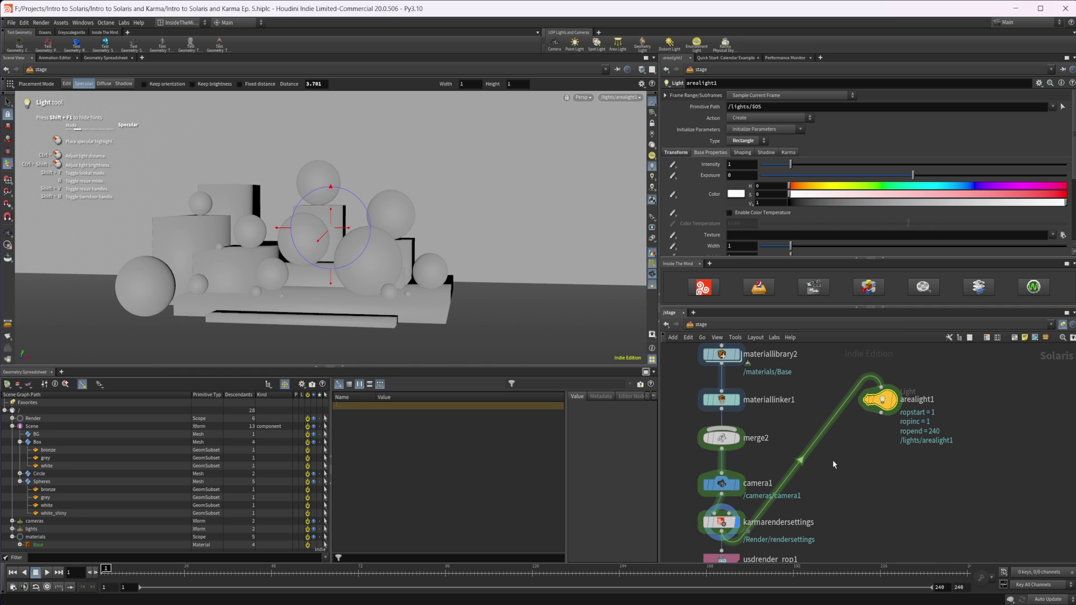
Disconnect arealight1 from karmarendersettings and wire its output into merge2.
drag(803, 411, 885, 451)
middle_drag(886, 450, 853, 489)
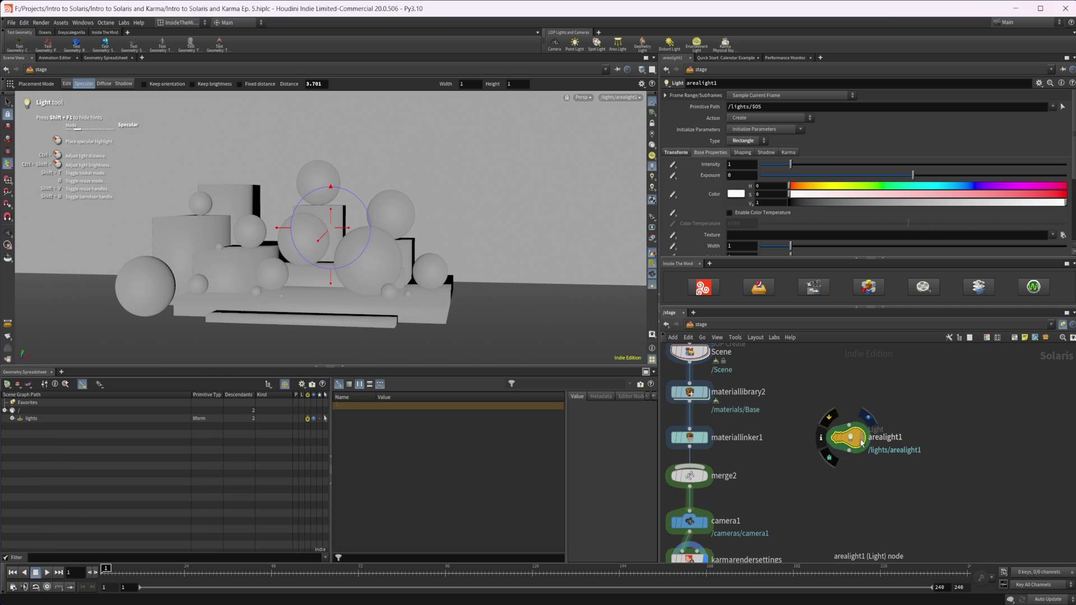
mouse_move(846, 440)
mouse_down()
mouse_move(847, 403)
mouse_move(695, 465)
mouse_up()
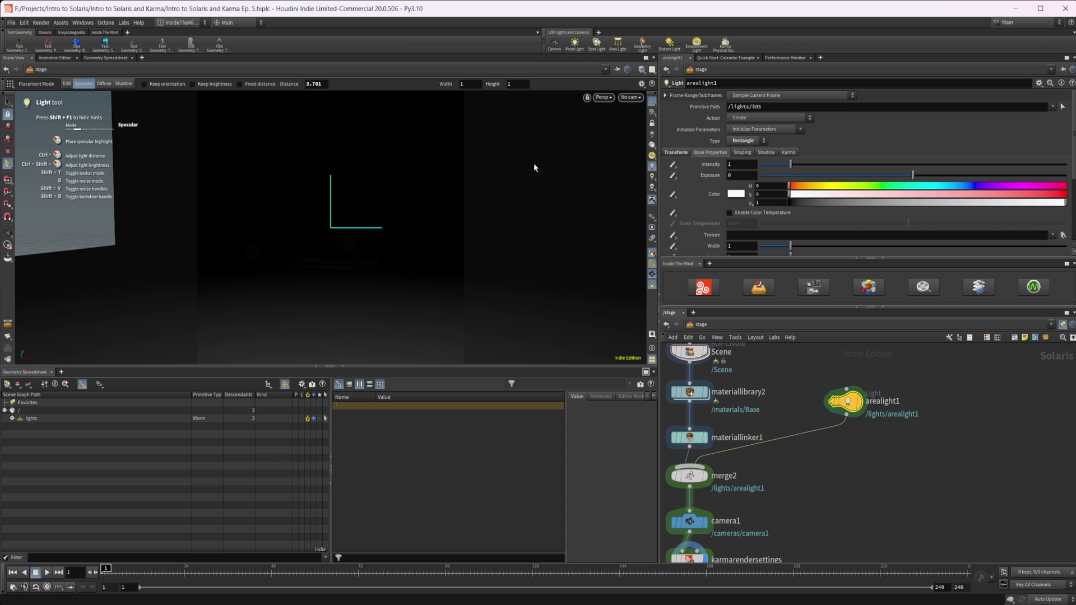
Look through /cameras/camera1 in a Karma XPU viewport and raise the exposure of arealight1 to about 4.54.
click(631, 97)
click(665, 120)
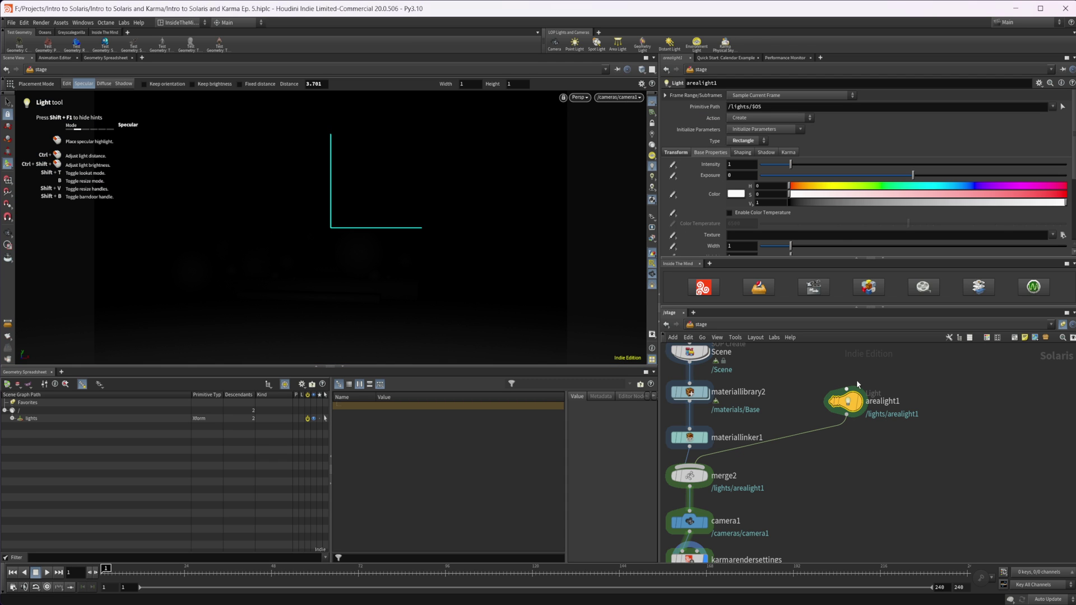
drag(881, 179, 941, 190)
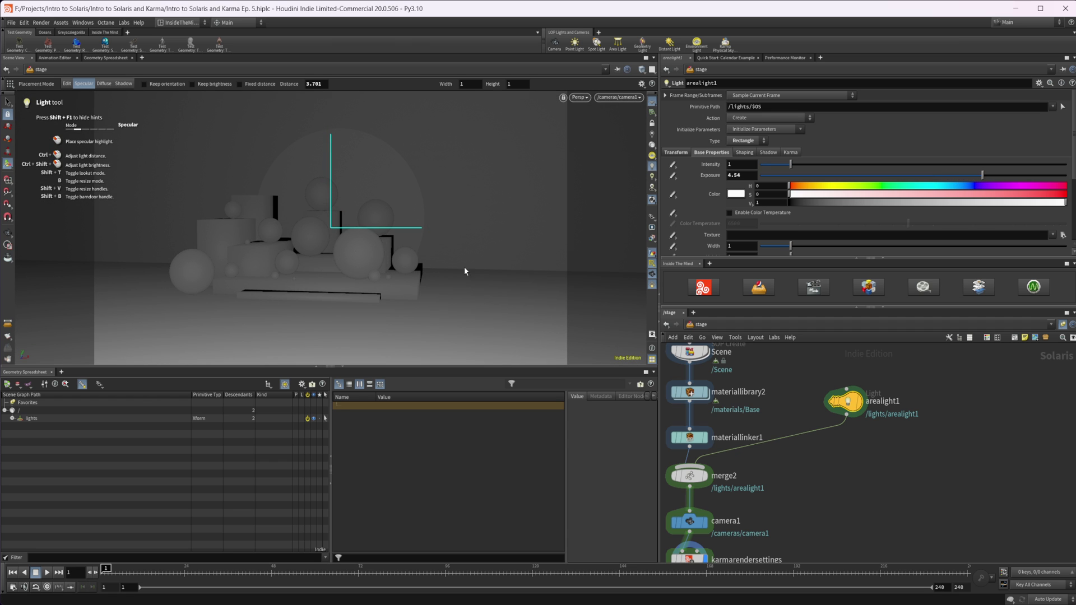
click(716, 286)
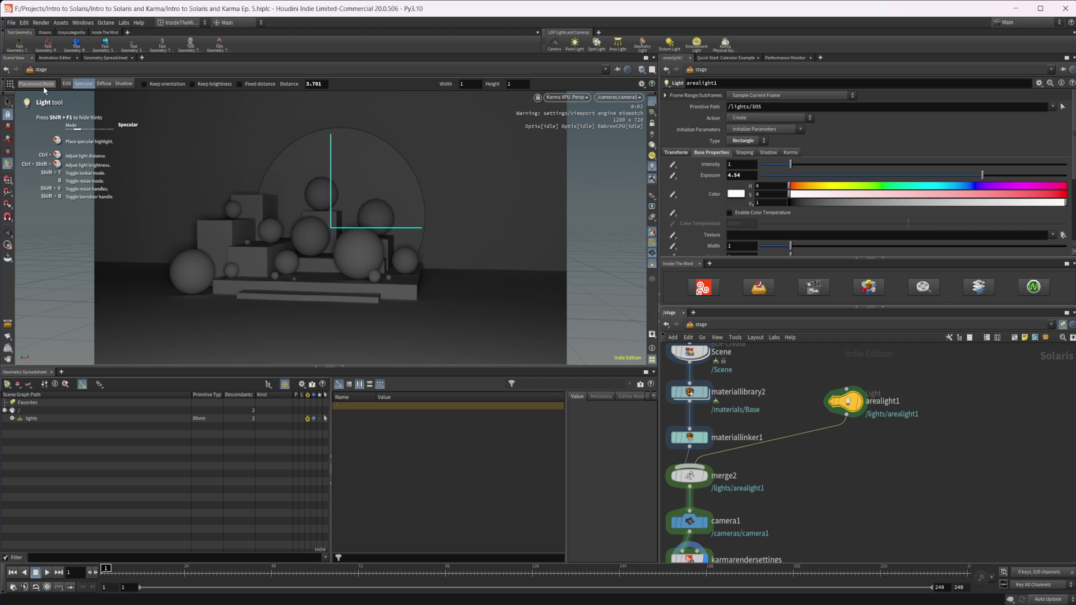
Place the area light by its specular highlight on the large front sphere and bring it in to a distance of about 1.5.
click(70, 128)
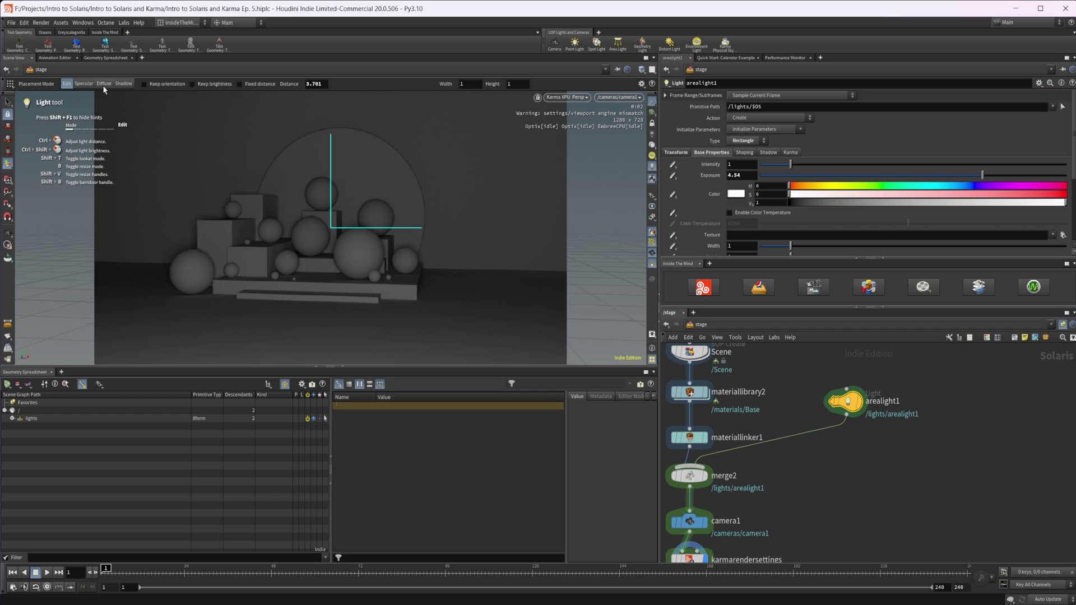
click(84, 84)
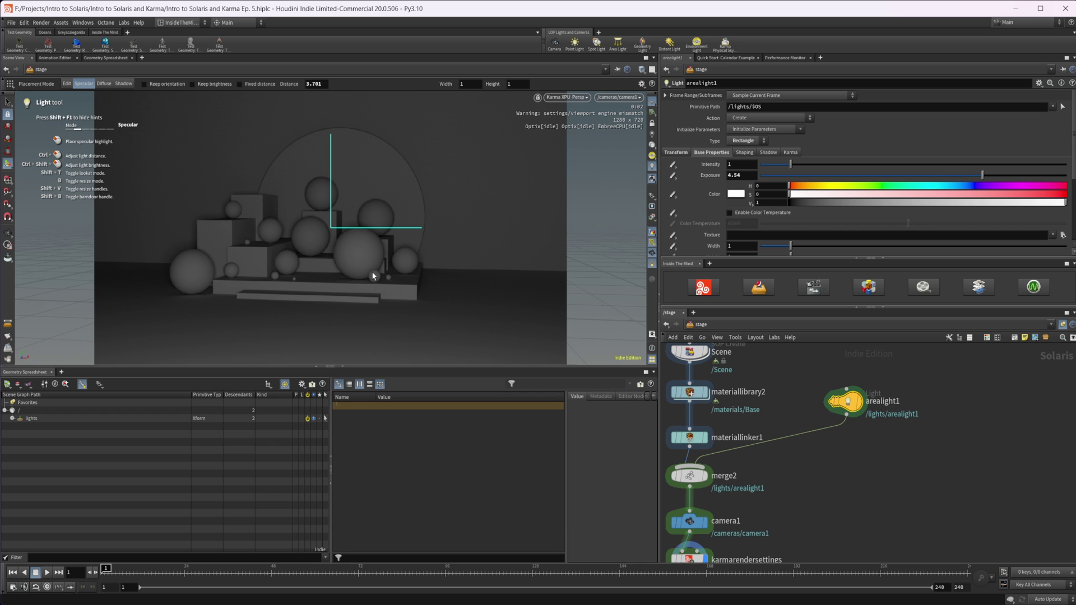
click(363, 235)
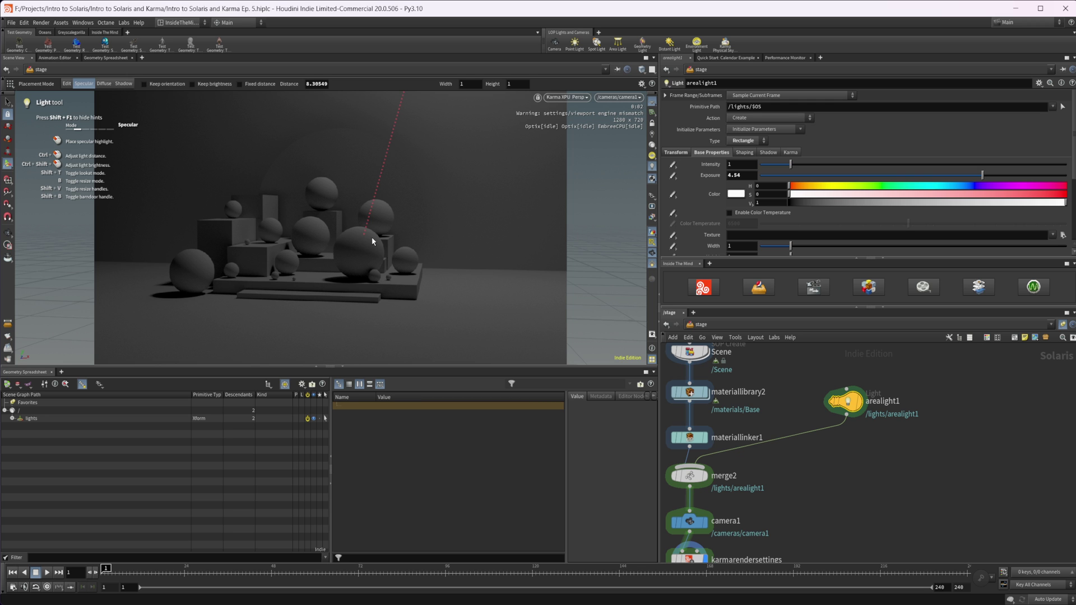
ctrl+drag(372, 241, 342, 252)
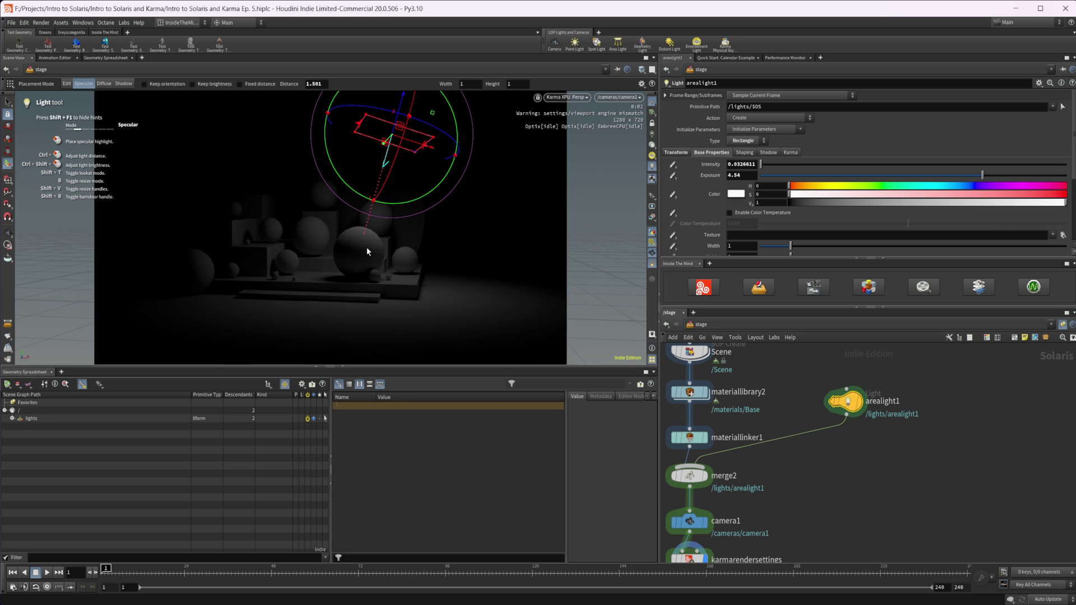
Try brightening the light in the viewport and undo it, and reset arealight1's intensity to 1 and exposure to 0.
ctrl+shift+drag(366, 246, 364, 247)
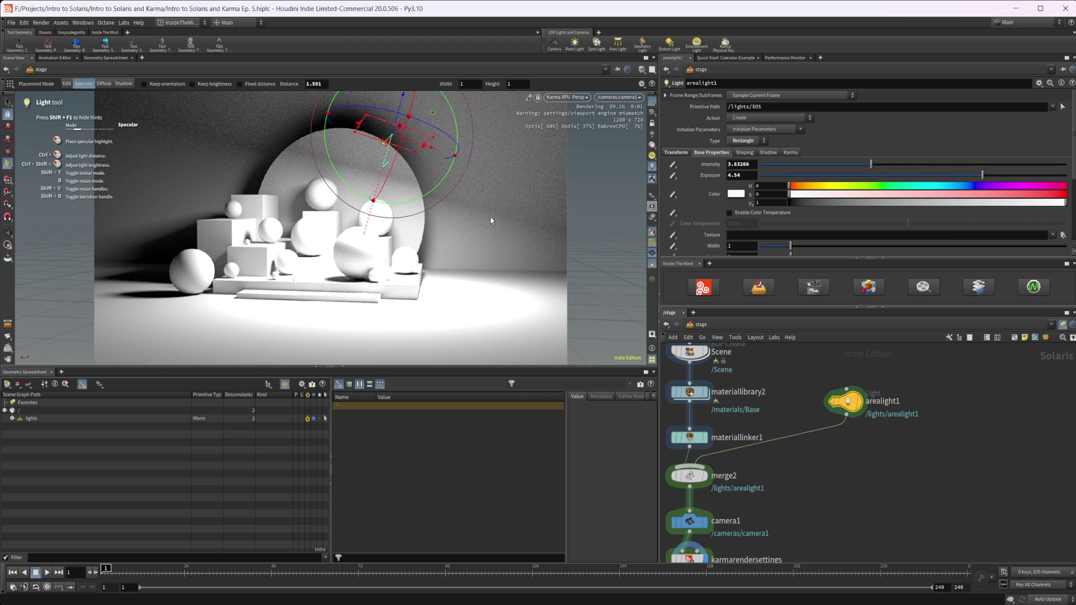
key(ctrl+z)
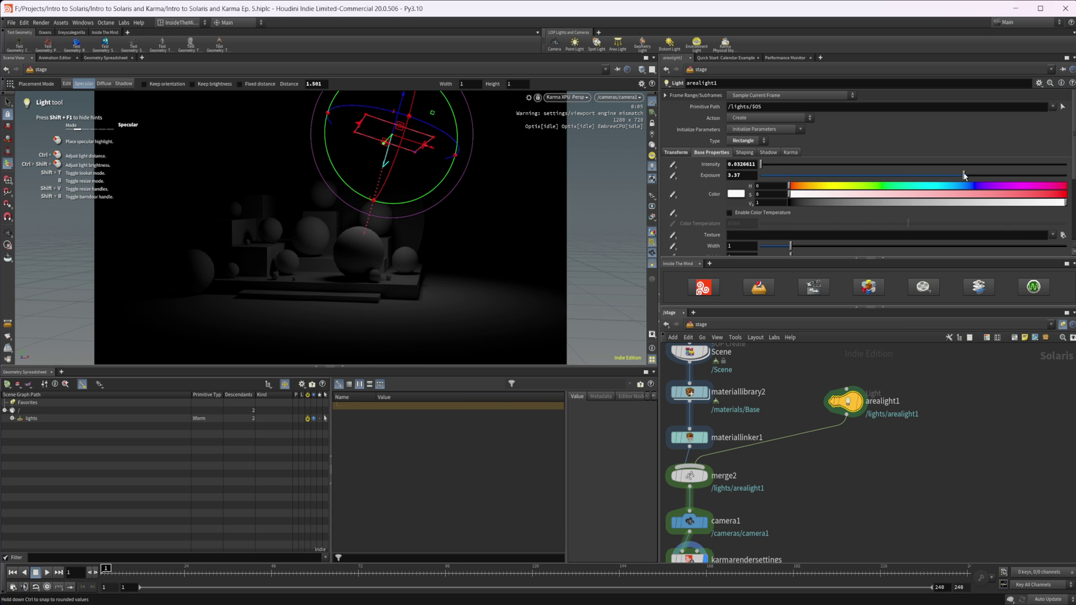
drag(982, 174, 987, 175)
drag(773, 163, 790, 164)
drag(987, 175, 930, 175)
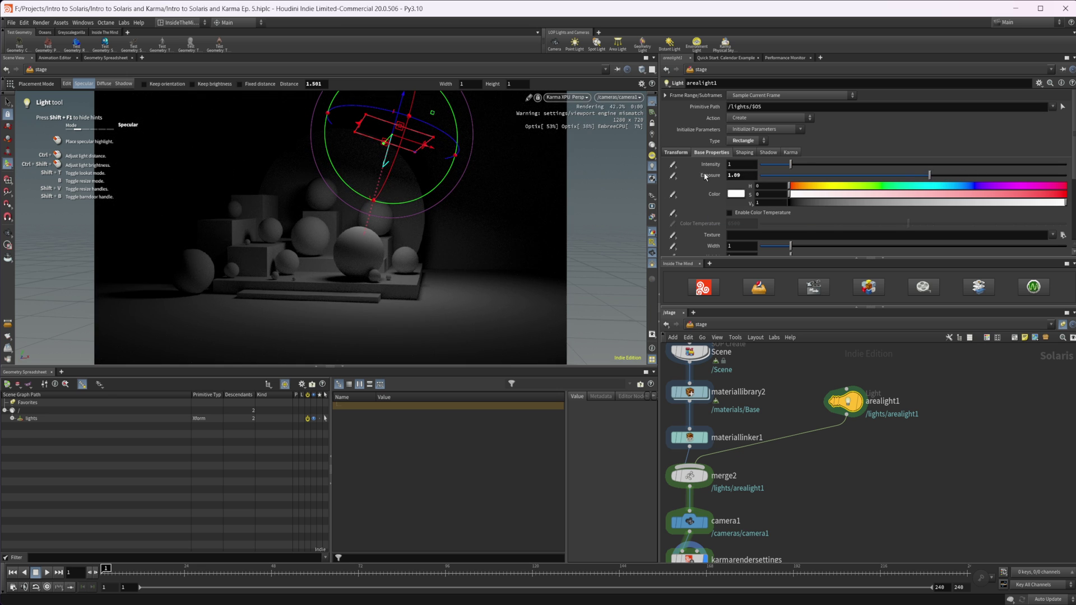
ctrl+middle_click(705, 177)
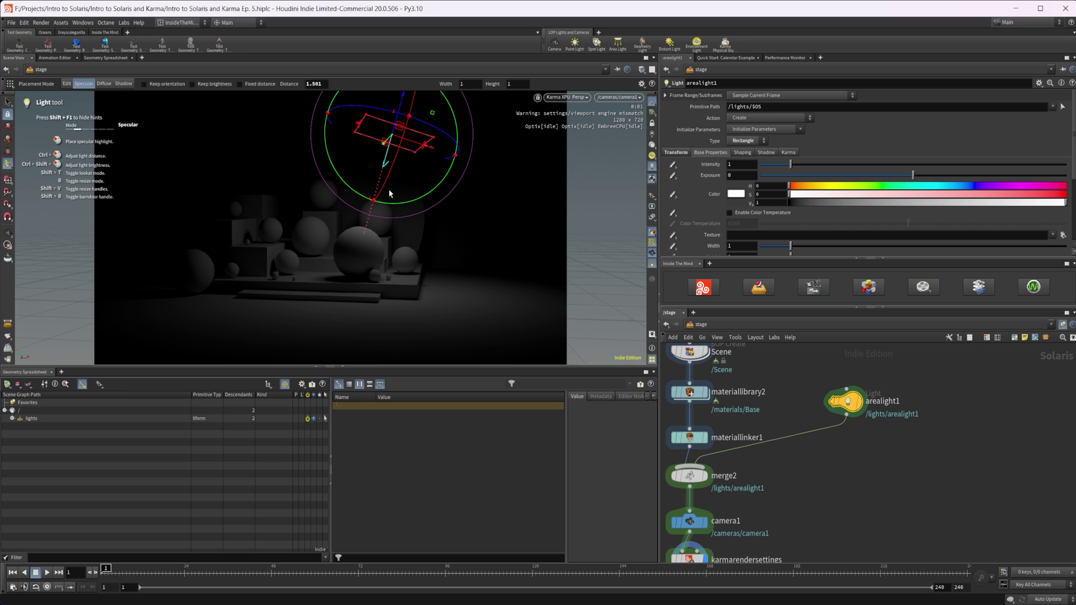
Resize the area light to 1.9 wide and 2.9 high, and set its distance to about 4.8 and intensity to about 3.53.
key(b)
mouse_move(402, 204)
mouse_down()
mouse_move(405, 178)
mouse_move(419, 183)
mouse_move(405, 193)
mouse_up()
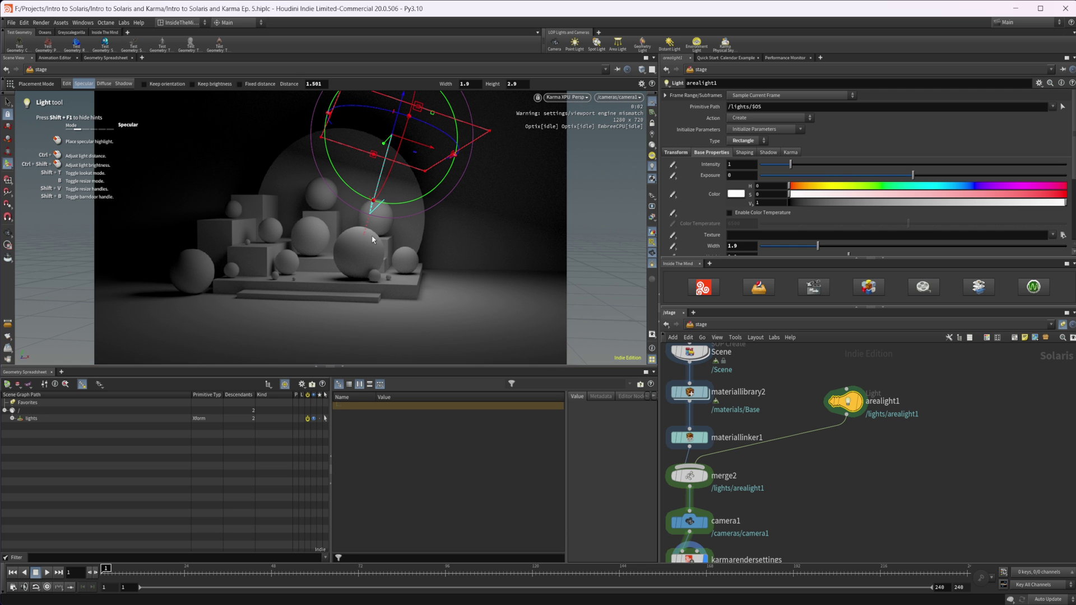
ctrl+drag(364, 248, 415, 239)
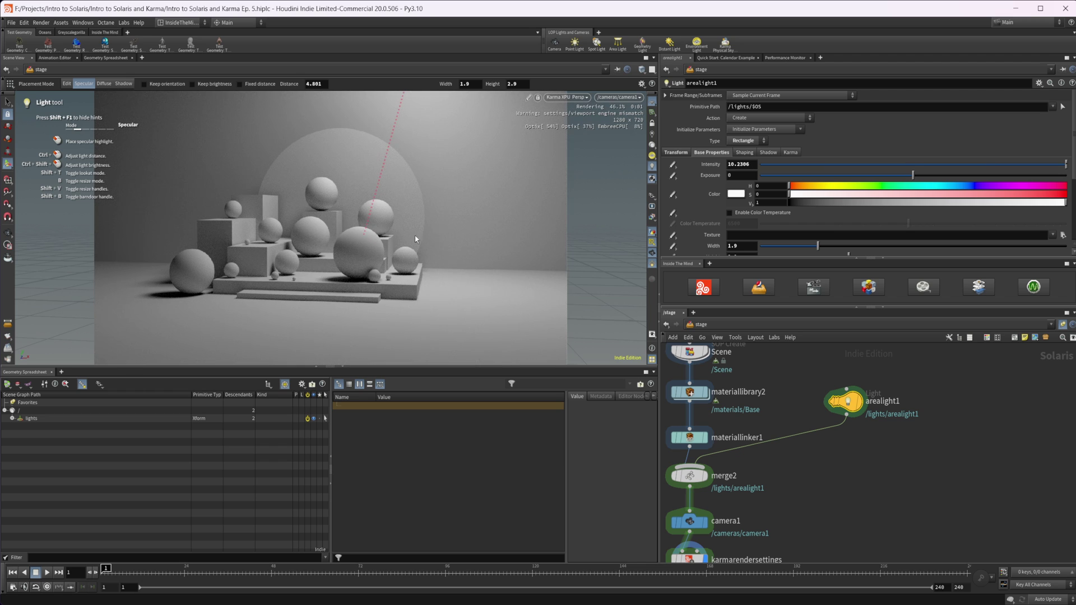
ctrl+shift+drag(537, 219, 508, 224)
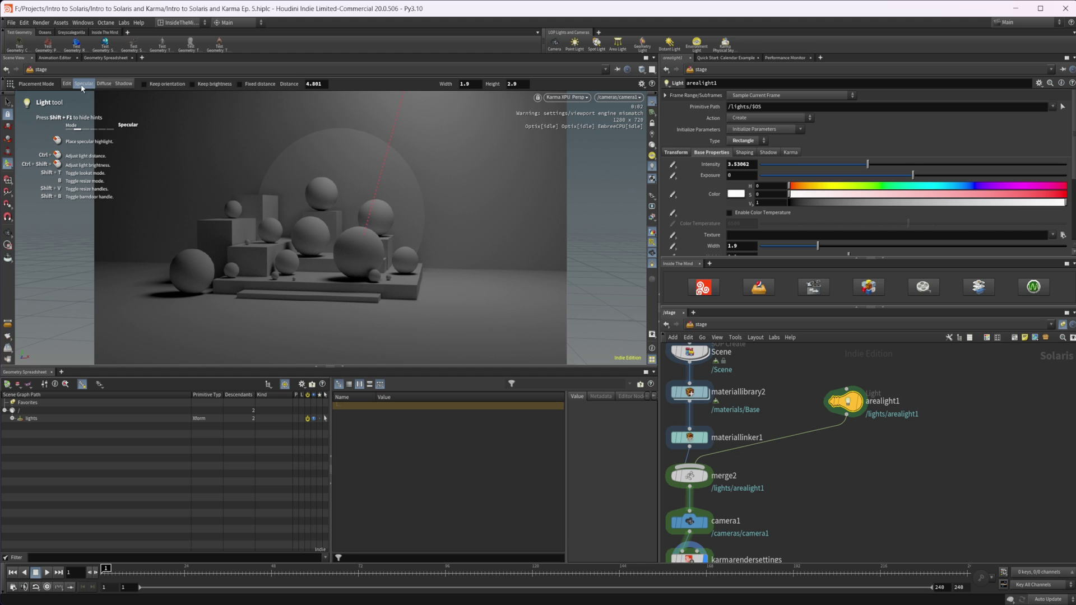
Switch the light to Diffuse placement and try its highlight on the front sphere, the spheres behind it, and the front sphere again.
click(100, 85)
drag(366, 244, 360, 236)
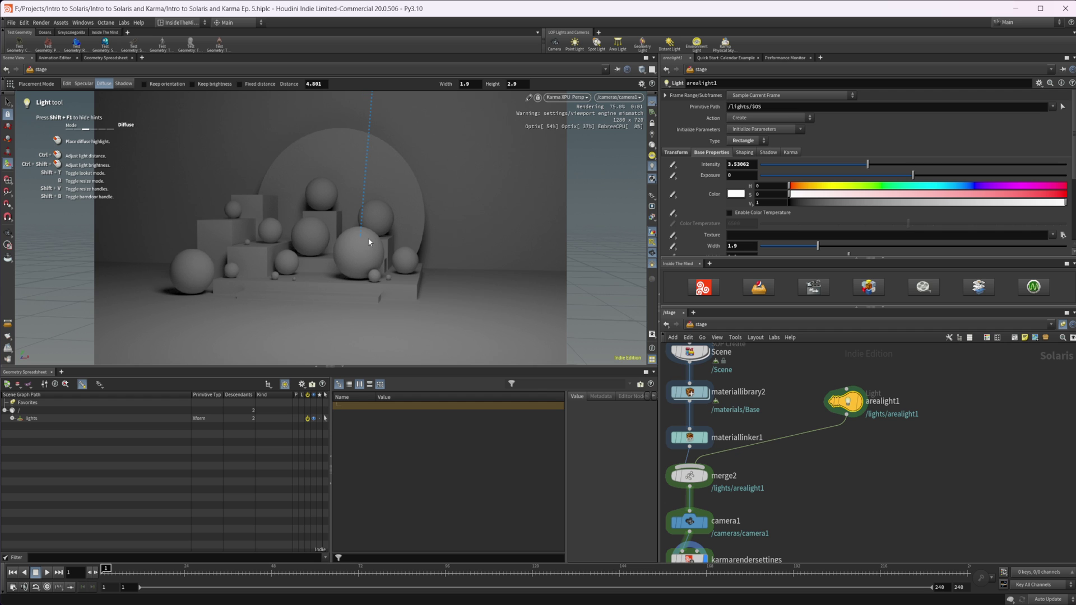
click(306, 230)
drag(322, 198, 365, 236)
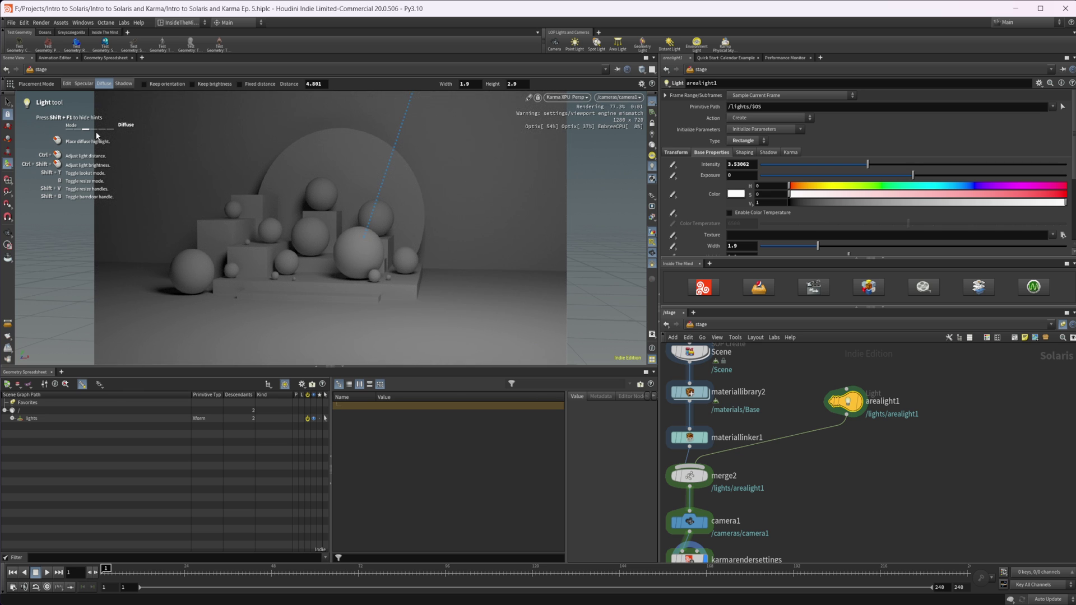
Use Shadow placement to set the light's pivot on the large front sphere, extending the distance to about 4.9.
key(4)
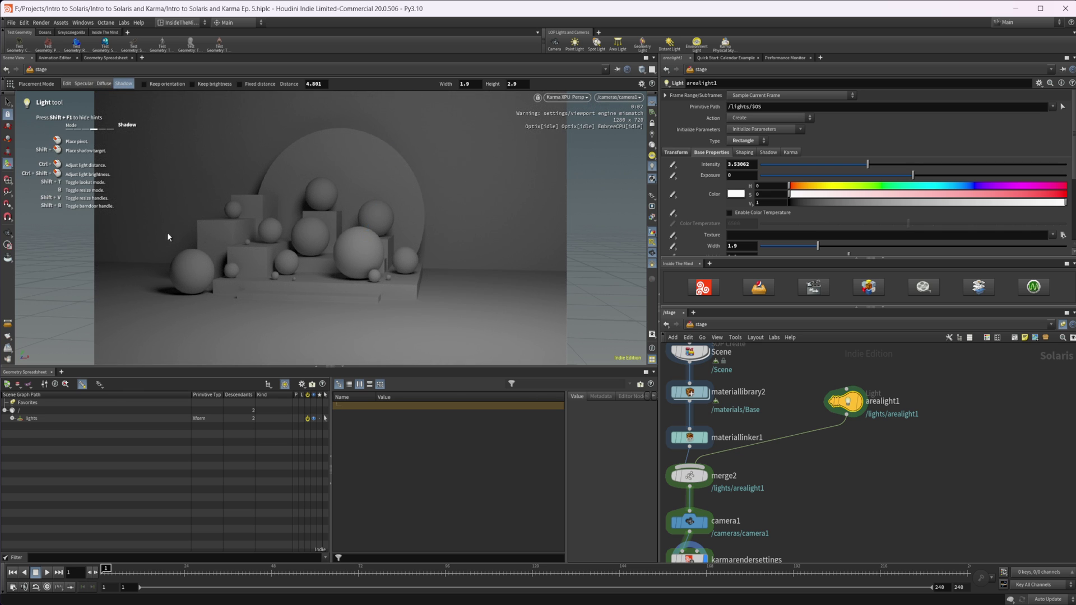
mouse_move(360, 251)
mouse_down()
mouse_move(331, 257)
mouse_move(314, 240)
mouse_move(328, 237)
mouse_up()
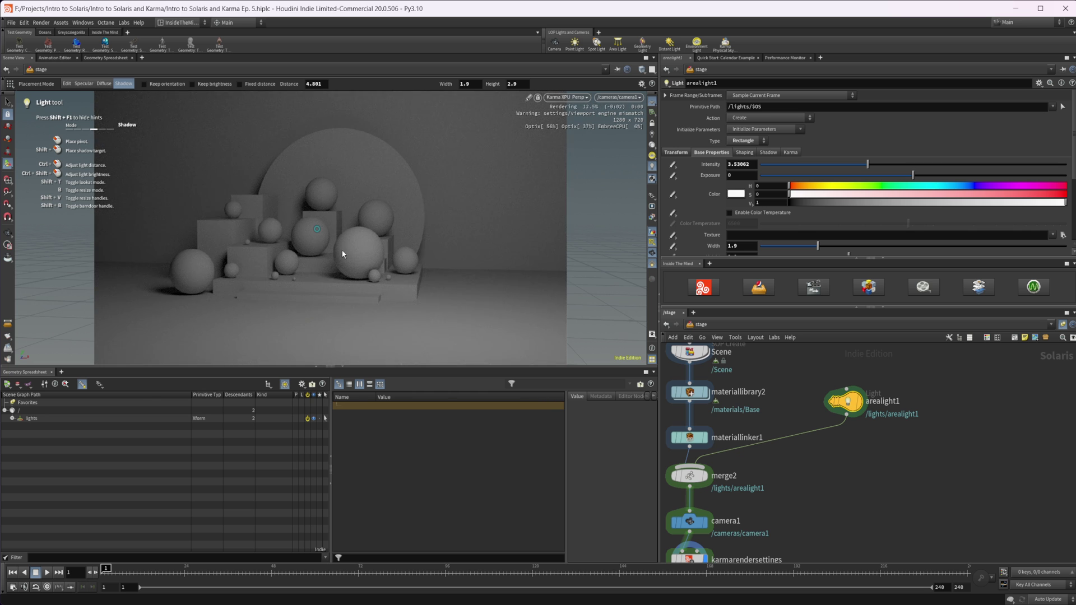
ctrl+scroll(367, 250, up, 1)
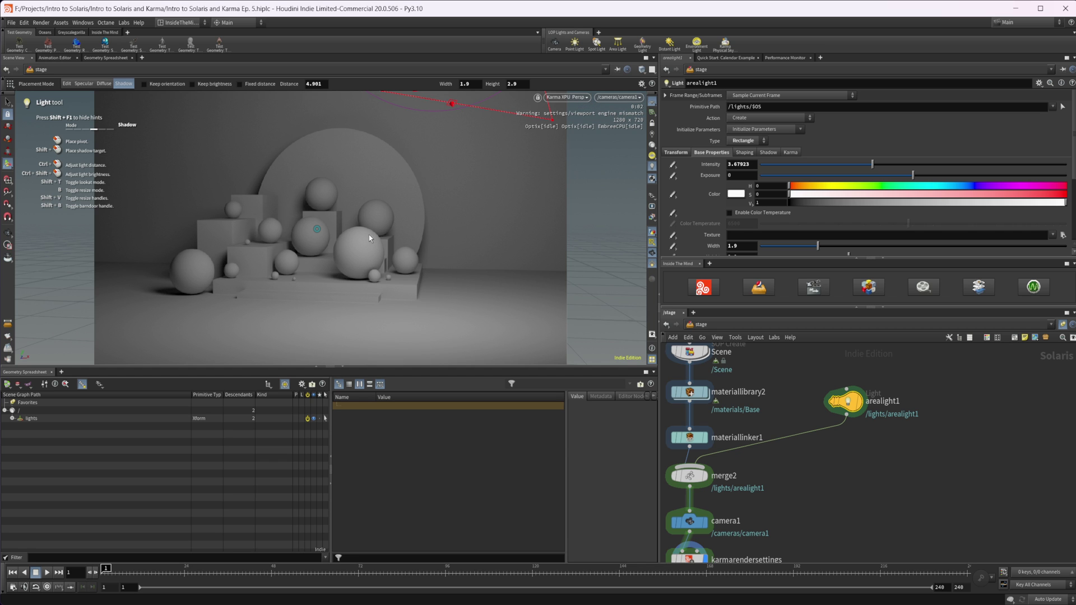
drag(369, 236, 354, 242)
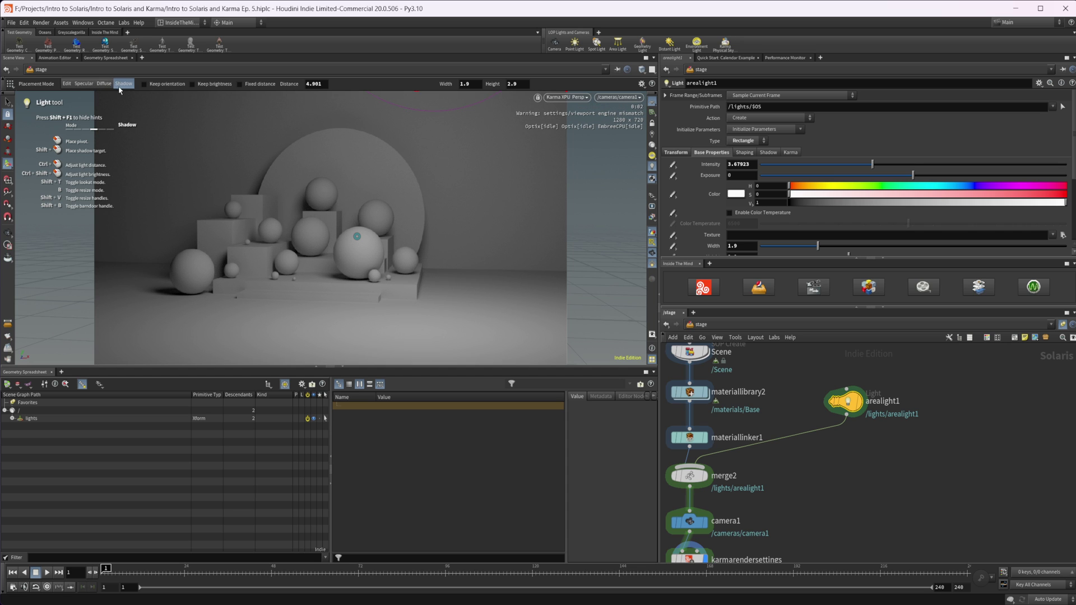
Return to Specular placement and position the light's highlight on the upper part of the large front sphere.
click(84, 83)
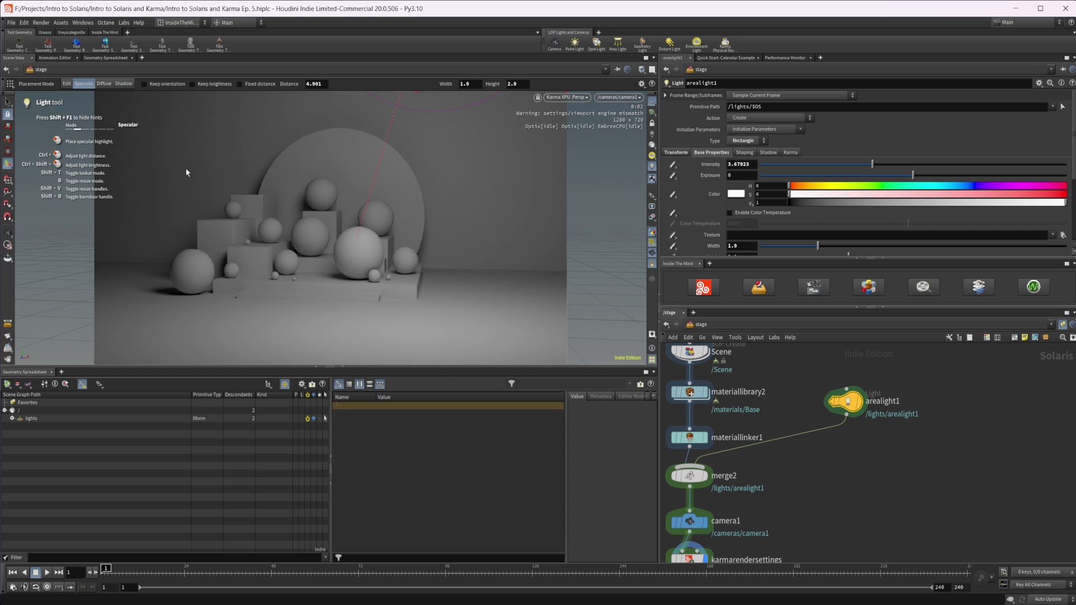
drag(357, 236, 362, 239)
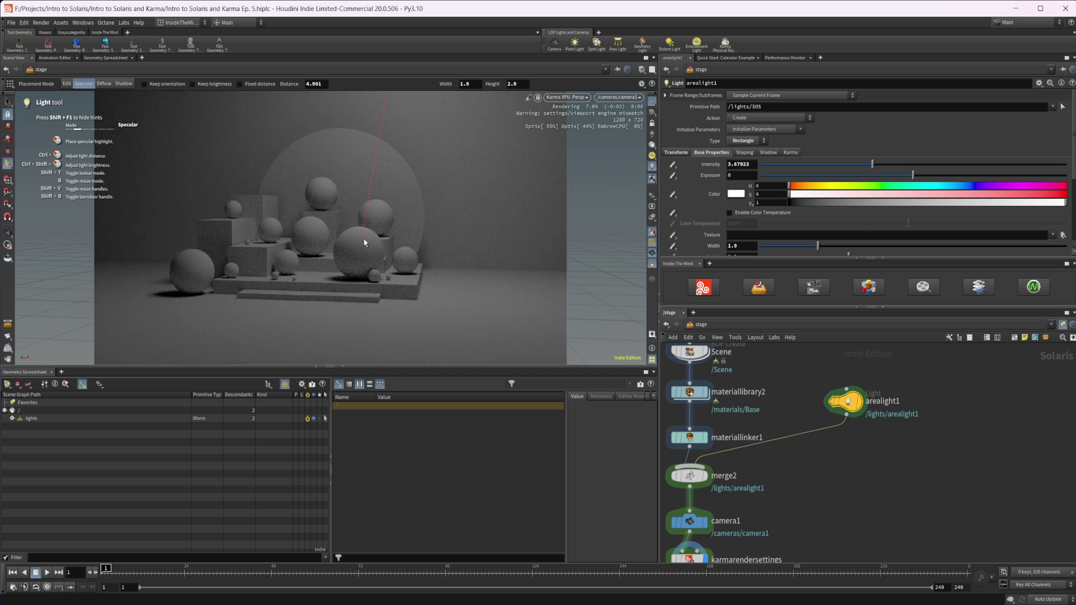
click(363, 238)
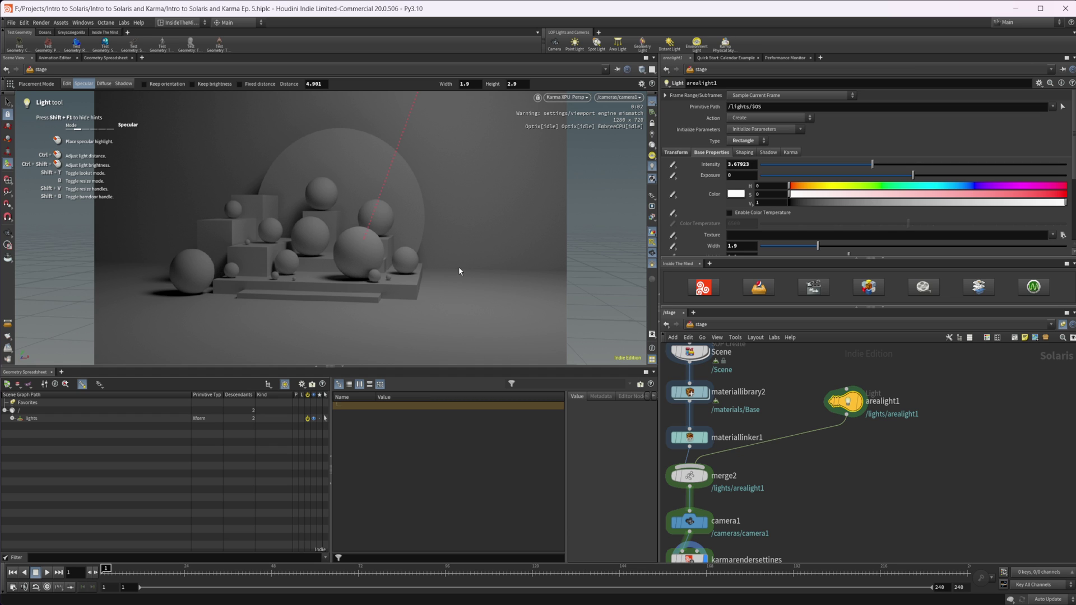
click(617, 97)
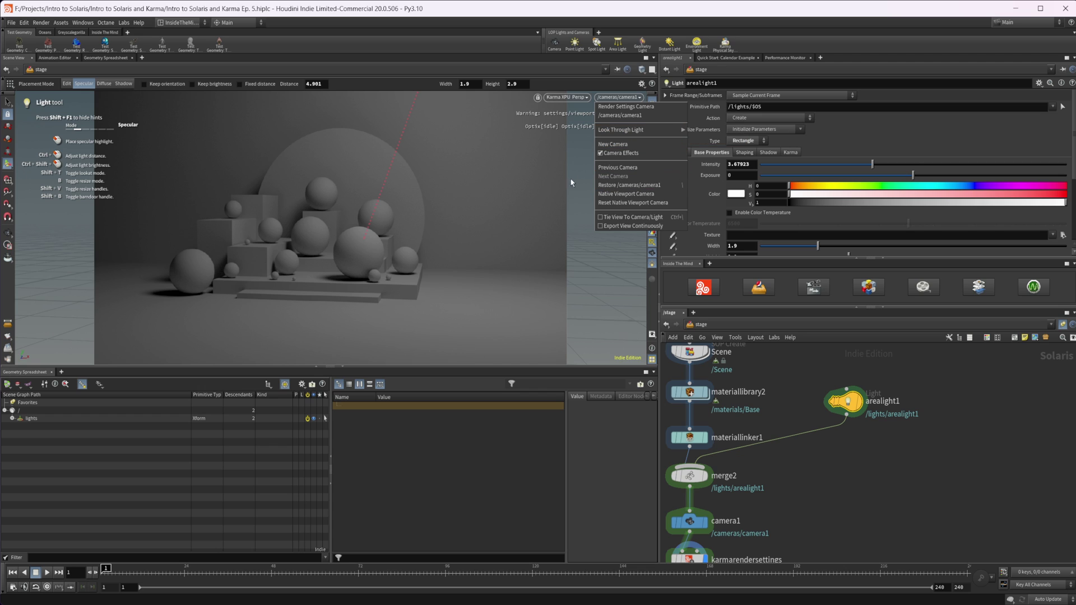
click(801, 380)
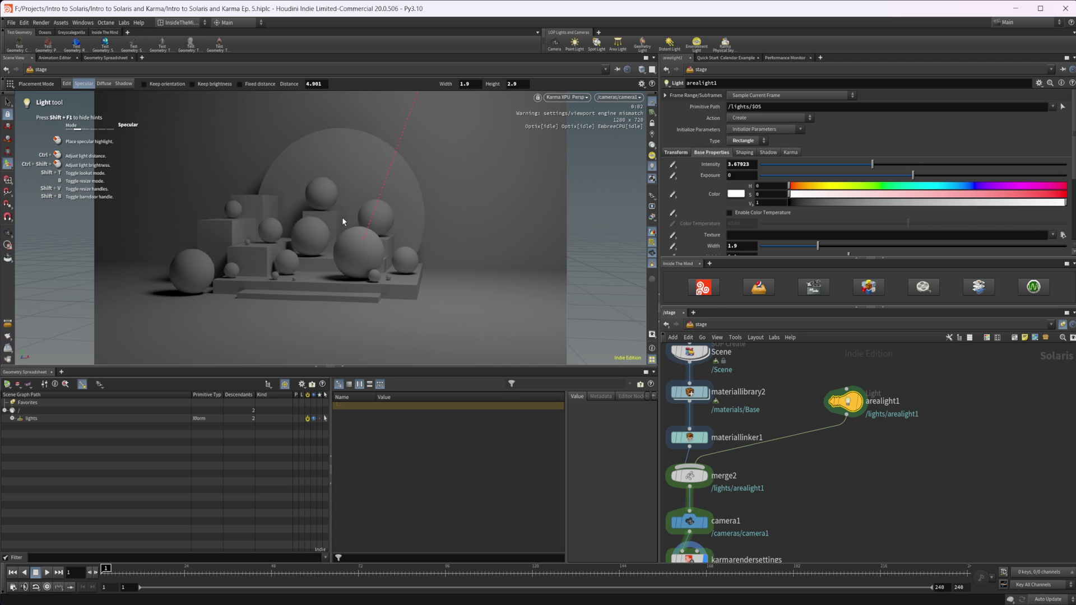